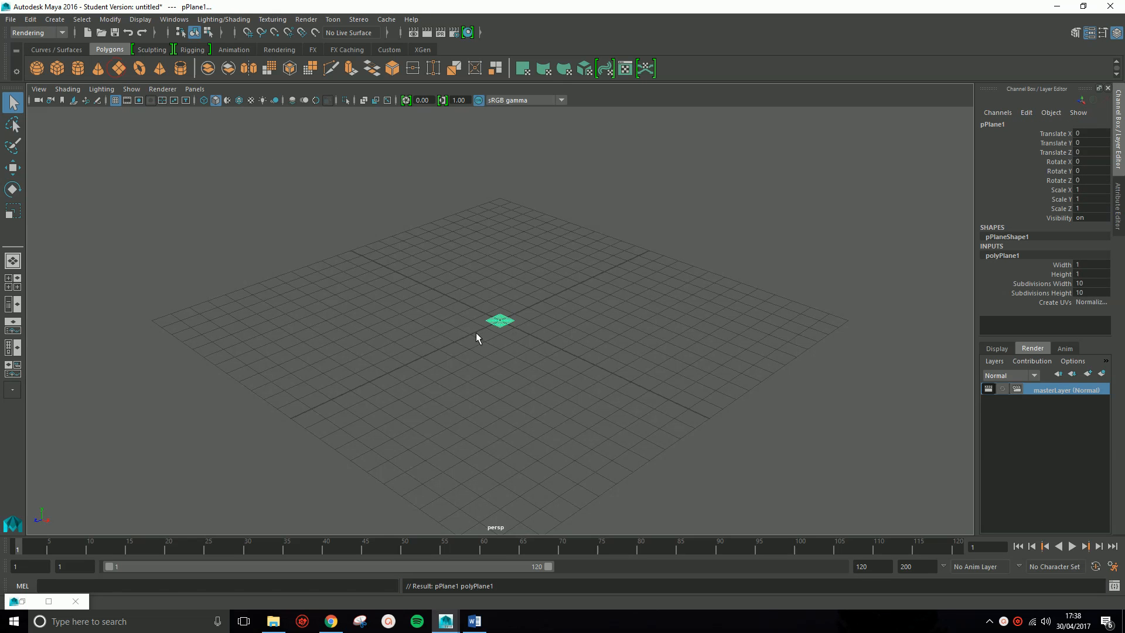
Step: Scale the polygon plane up uniformly into a large ground surface extending well beyond the grid
{"action": "key", "text": "r"}
{"action": "left_click_drag", "start_coordinate": [499, 322], "coordinate": [1078, 145]}
Step: Add a polygon cylinder scaled uniformly to about 1.7 and raise it to about 1.7 in Y so it stands on the plane
{"action": "left_click_drag", "start_coordinate": [500, 321], "coordinate": [525, 318]}
{"action": "left_click", "coordinate": [82, 72]}
{"action": "key", "text": "1"}
{"action": "key", "text": "w"}
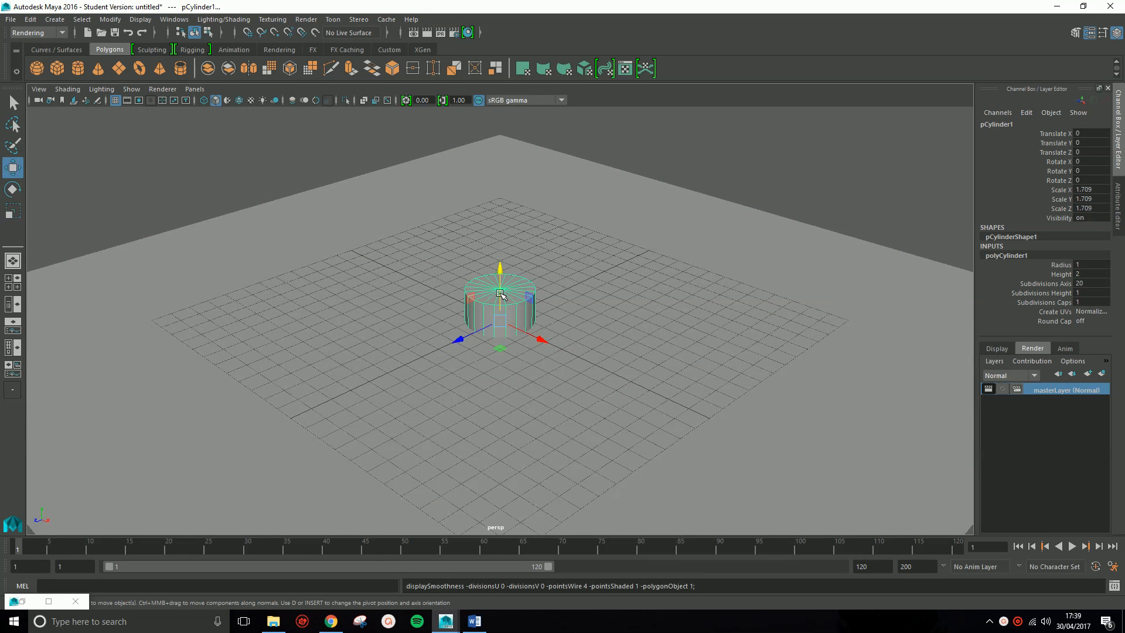
{"action": "left_click_drag", "start_coordinate": [501, 278], "coordinate": [499, 242]}
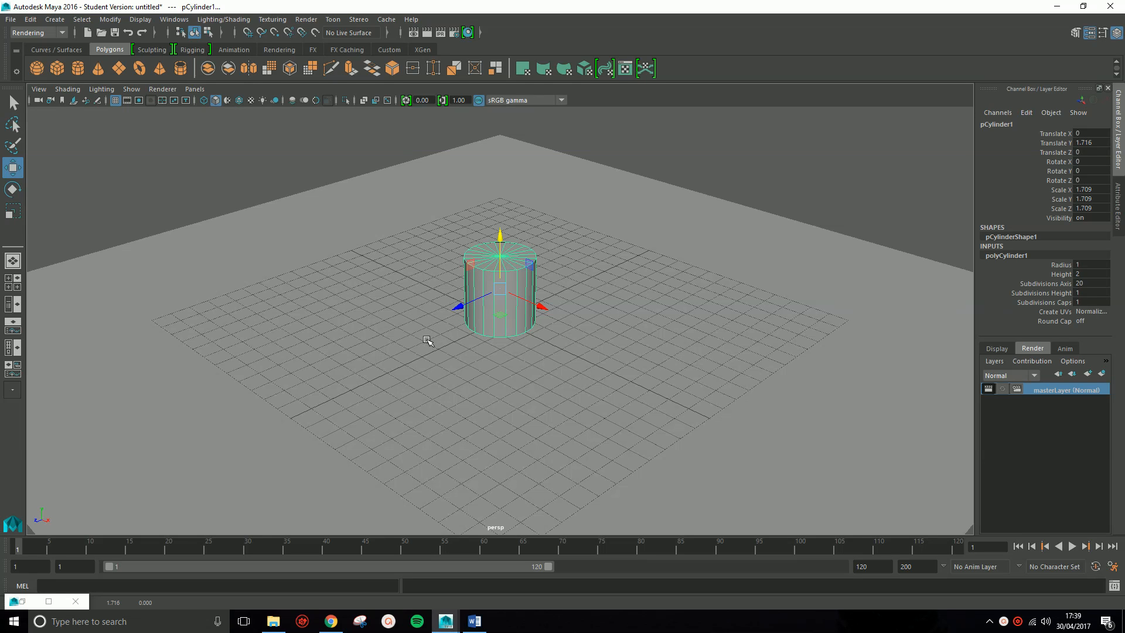
Step: Create an area light and scale it uniformly to about 5.5
{"action": "left_click", "coordinate": [55, 19]}
{"action": "mouse_move", "coordinate": [91, 73]}
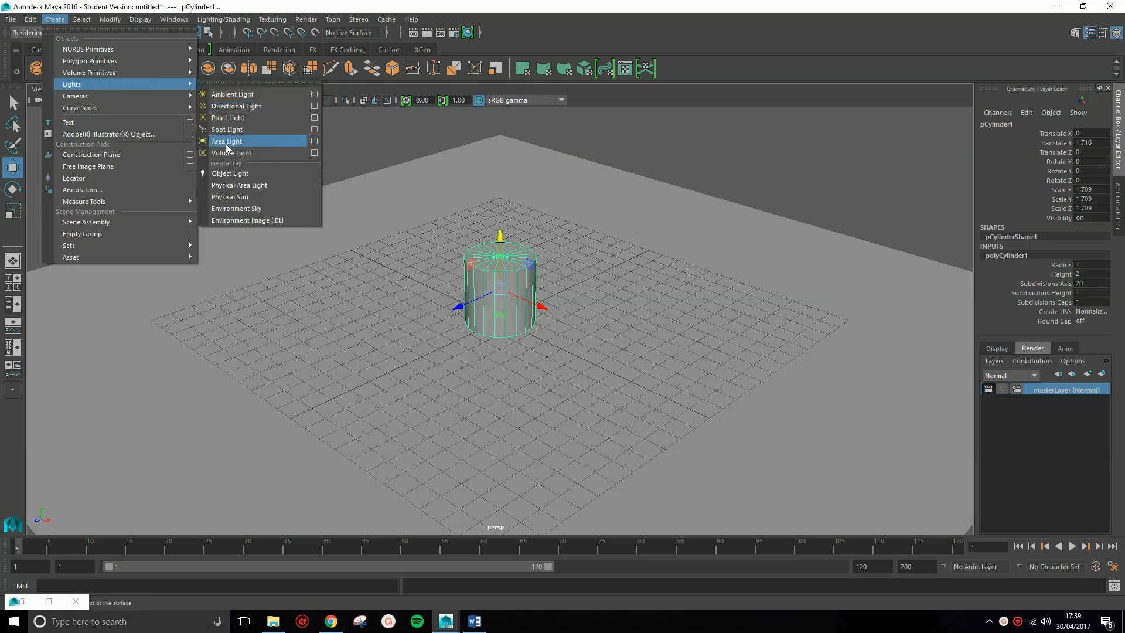
{"action": "left_click", "coordinate": [227, 142]}
{"action": "key", "text": "r"}
{"action": "left_click_drag", "start_coordinate": [504, 328], "coordinate": [668, 309]}
Step: Rotate the area light to about -38 in X and -180 in Y, and position it behind and above the cylinder at about Y 10.7, Z -11.1
{"action": "key", "text": "e"}
{"action": "left_click_drag", "start_coordinate": [535, 329], "coordinate": [616, 282]}
{"action": "key", "text": "w"}
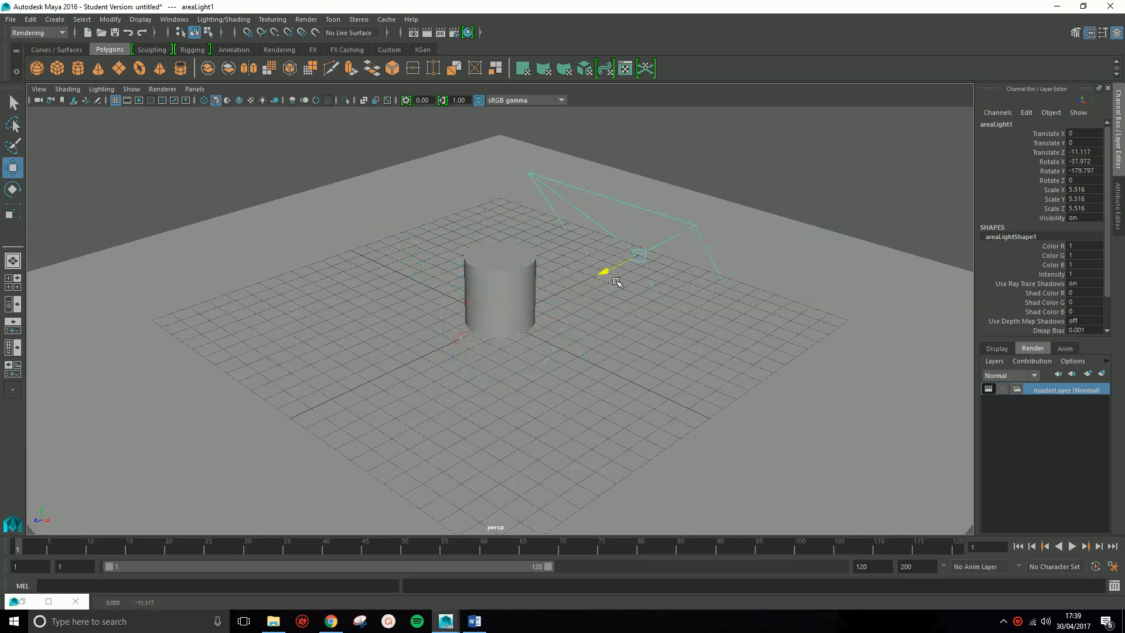
{"action": "left_click_drag", "start_coordinate": [644, 214], "coordinate": [635, 17]}
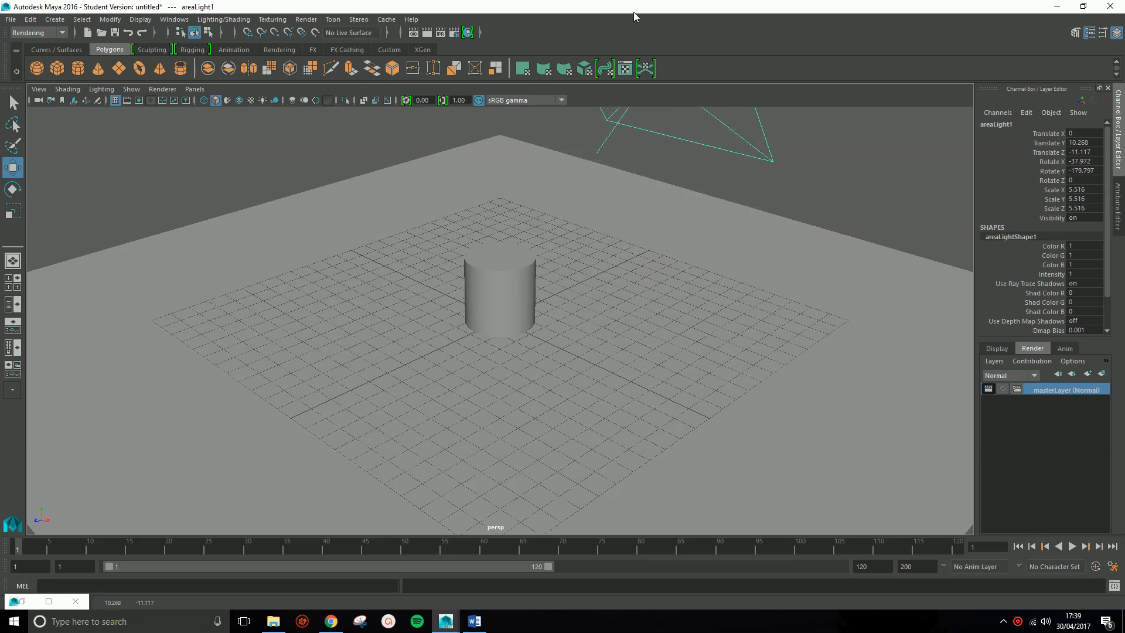
{"action": "left_click_drag", "start_coordinate": [741, 281], "coordinate": [589, 278], "text": "alt"}
{"action": "left_click_drag", "start_coordinate": [711, 131], "coordinate": [712, 122]}
{"action": "left_click_drag", "start_coordinate": [548, 340], "coordinate": [650, 340], "text": "alt"}
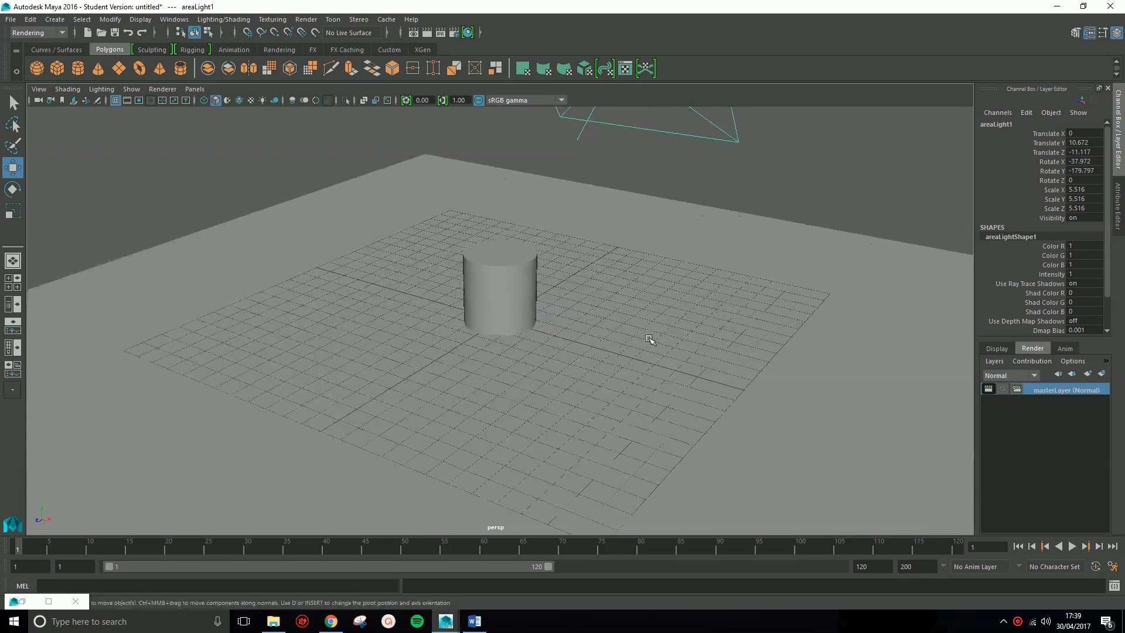
Step: Assign a new mental ray mia_material_x material to the cylinder
{"action": "left_click", "coordinate": [507, 299]}
{"action": "right_click", "coordinate": [501, 313]}
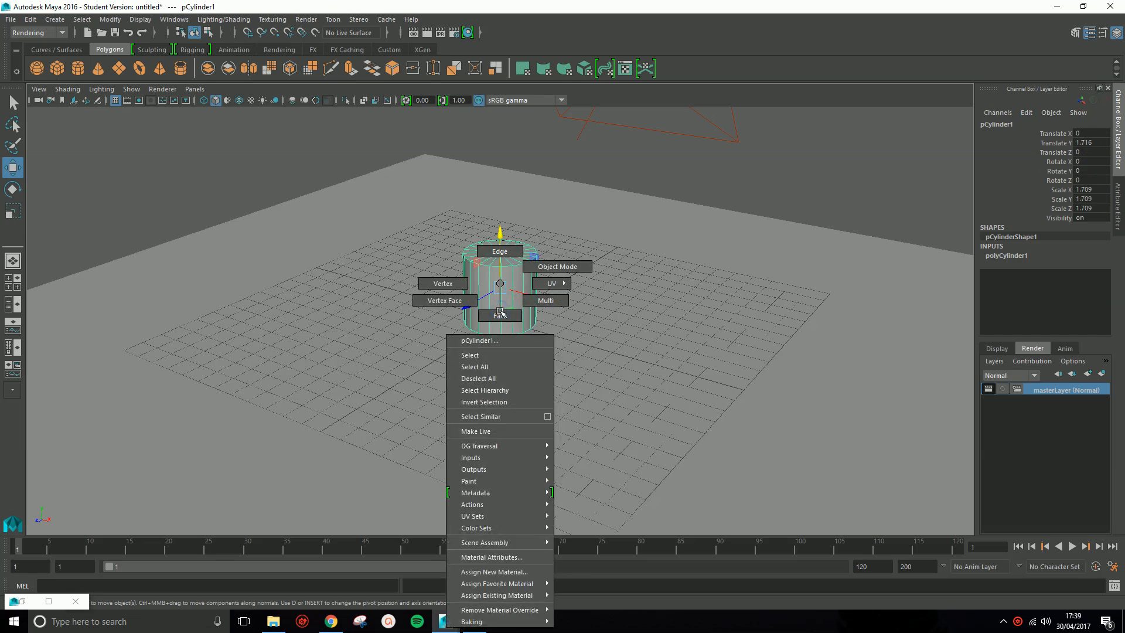
{"action": "left_click", "coordinate": [524, 574]}
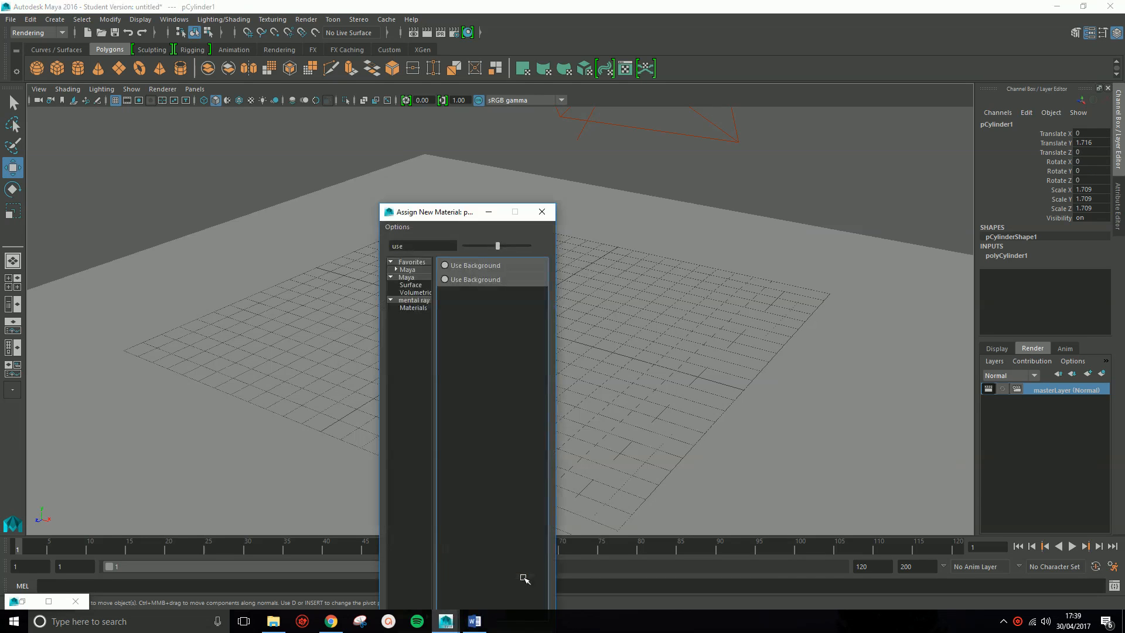
{"action": "left_click_drag", "start_coordinate": [413, 246], "coordinate": [358, 246]}
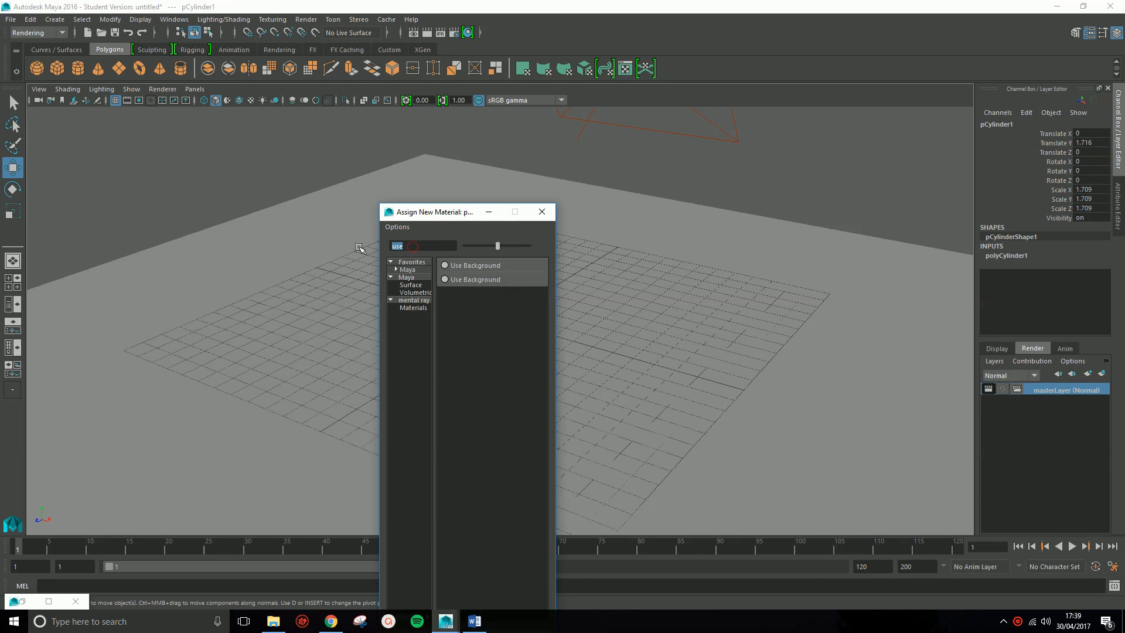
{"action": "key", "text": "BackSpace"}
{"action": "left_click", "coordinate": [412, 308]}
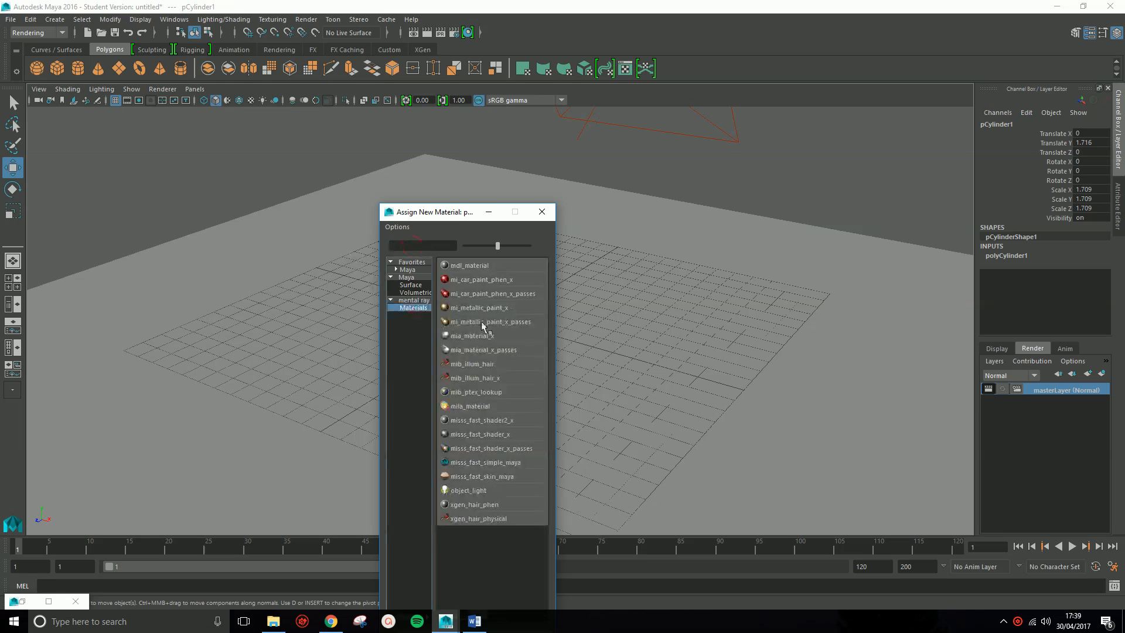
{"action": "left_click", "coordinate": [461, 336]}
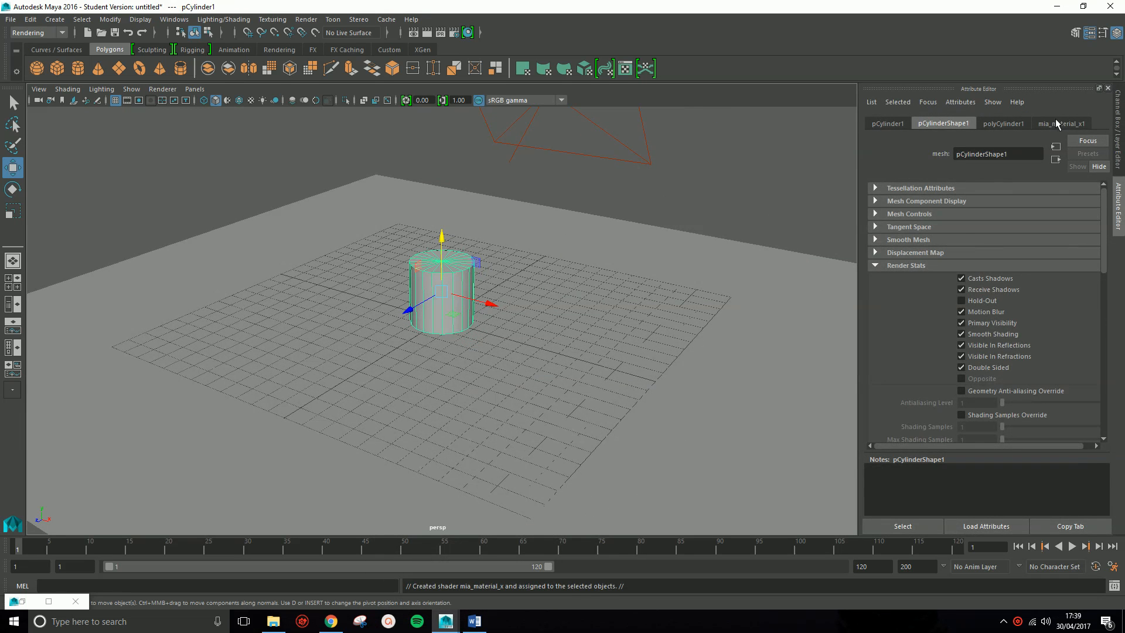
Step: Replace the cylinder material's settings with the MatteFinish preset and set its diffuse color to the green from the color history
{"action": "left_click", "coordinate": [1056, 122]}
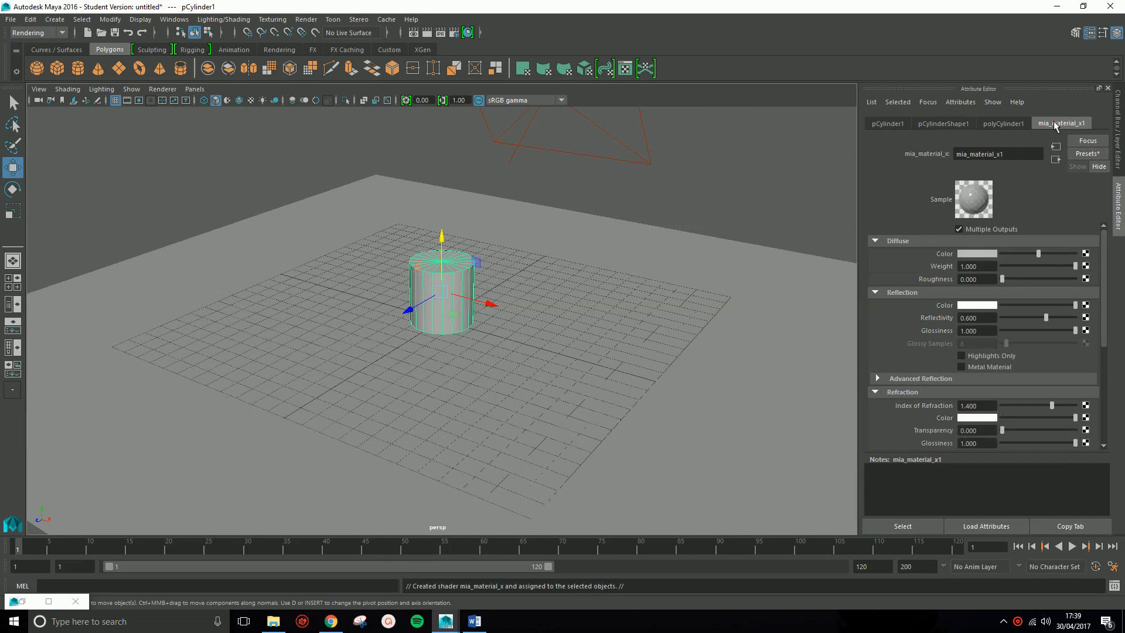
{"action": "left_click", "coordinate": [1088, 154]}
{"action": "mouse_move", "coordinate": [1031, 245]}
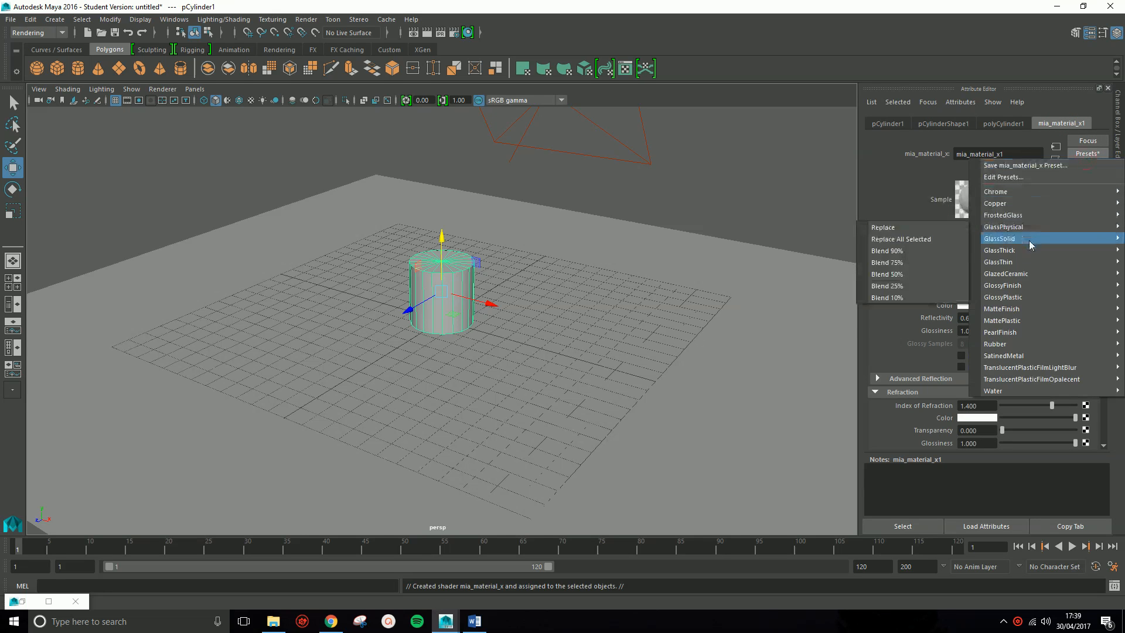
{"action": "mouse_move", "coordinate": [1014, 312]}
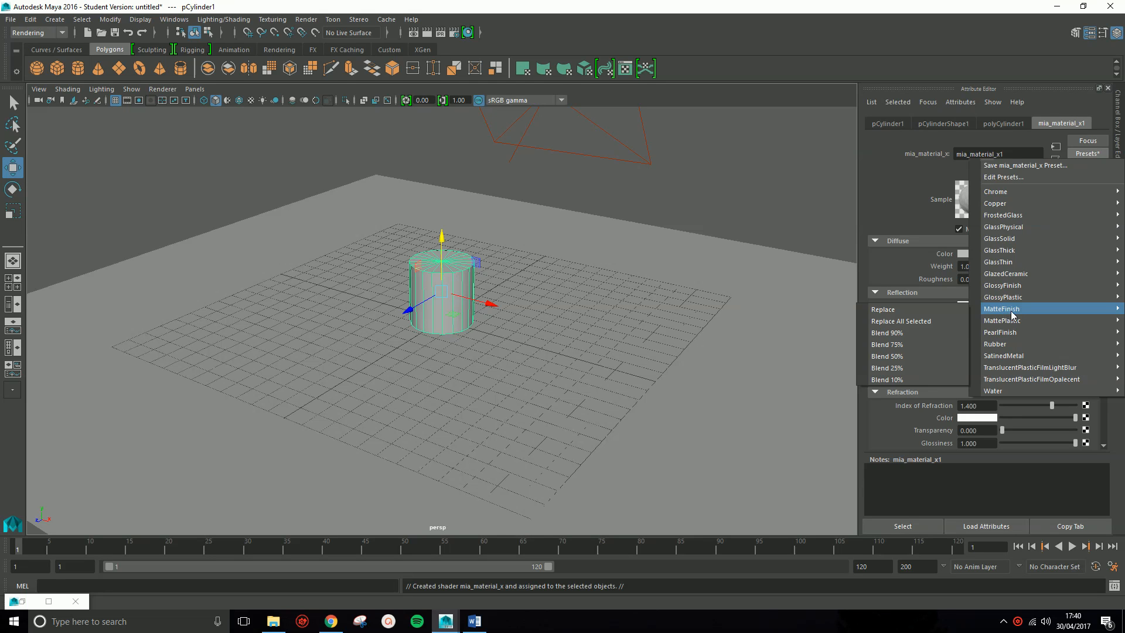
{"action": "left_click", "coordinate": [948, 311]}
{"action": "left_click", "coordinate": [986, 254]}
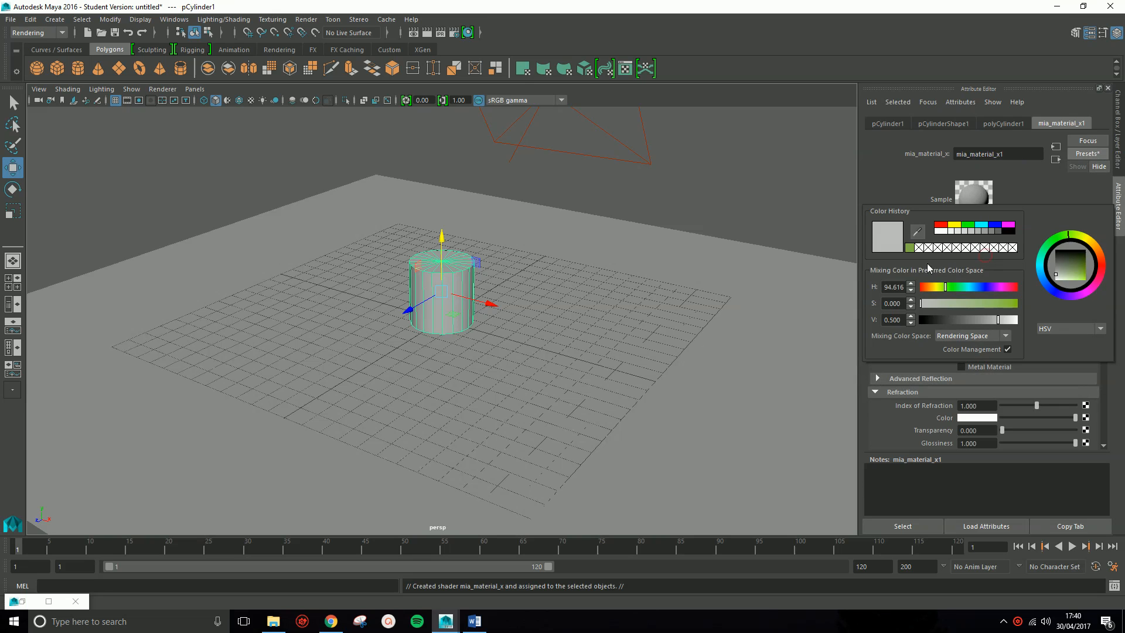
{"action": "left_click", "coordinate": [910, 247]}
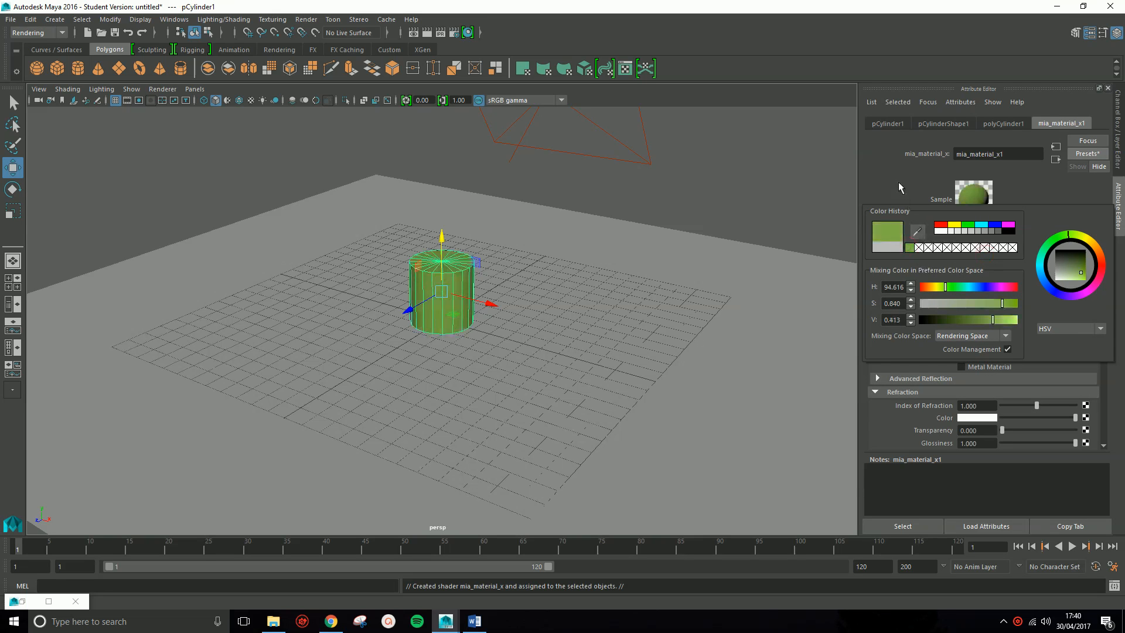
Step: Assign a new Use Background material to the ground plane and set its specular color to black
{"action": "left_click", "coordinate": [673, 261]}
{"action": "right_click", "coordinate": [619, 237]}
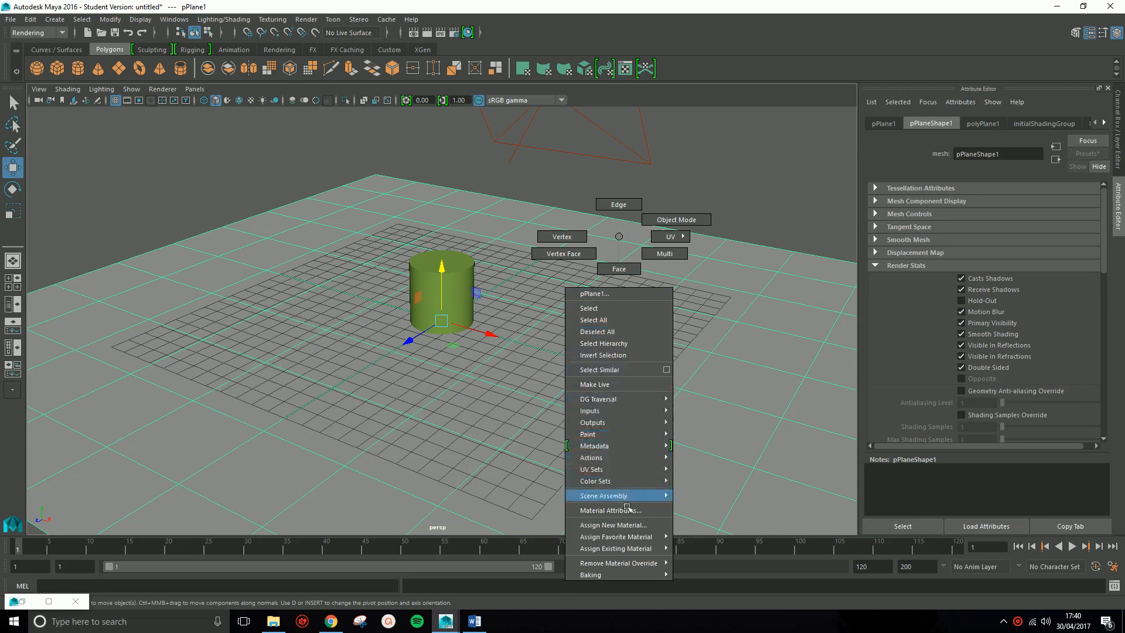
{"action": "left_click", "coordinate": [631, 524]}
{"action": "left_click", "coordinate": [413, 246]}
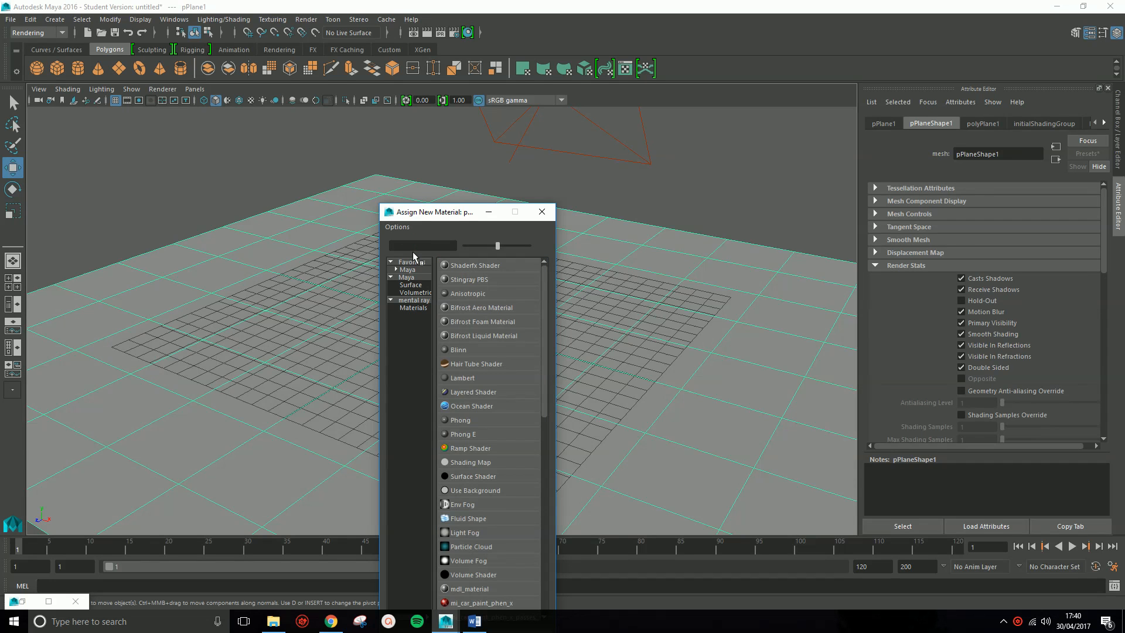
{"action": "type", "text": "use"}
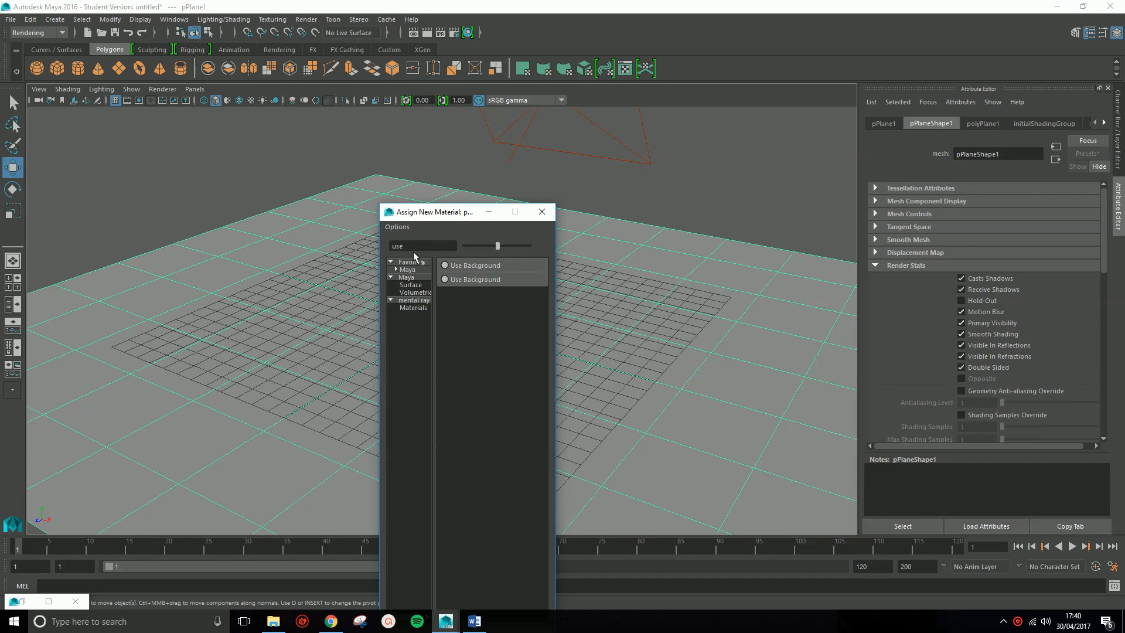
{"action": "left_click", "coordinate": [452, 268]}
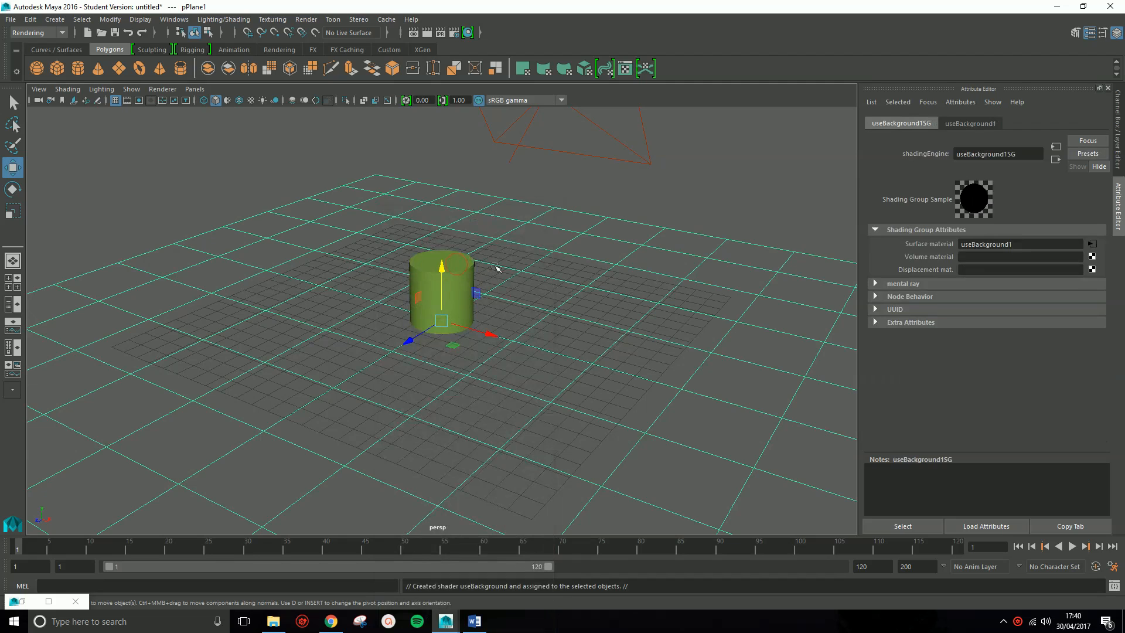
{"action": "left_click", "coordinate": [971, 123]}
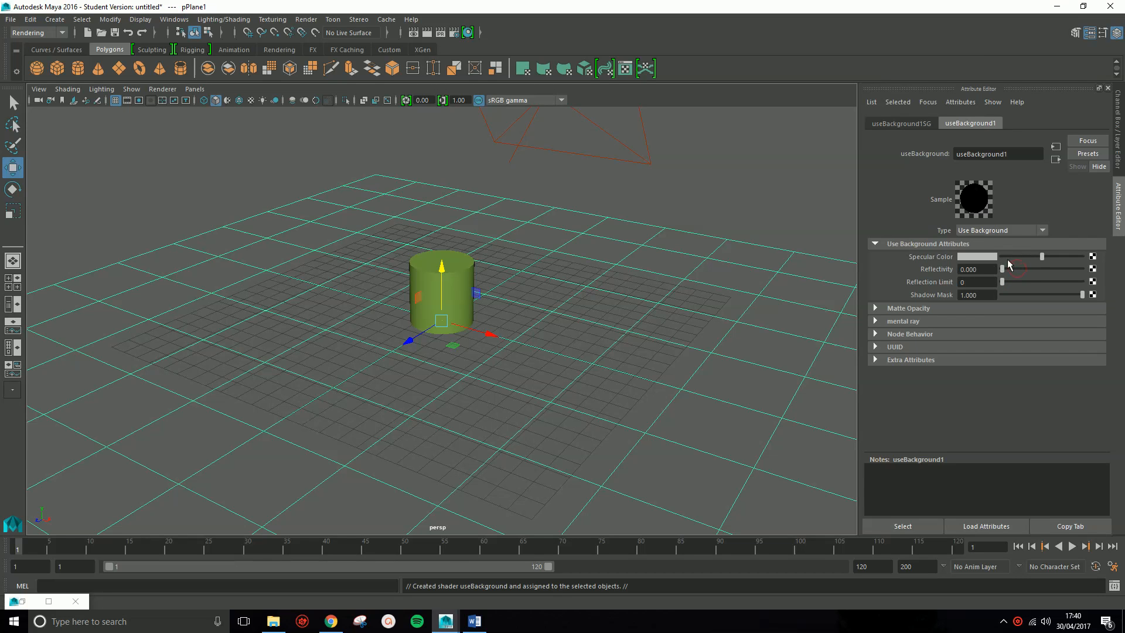
{"action": "left_click_drag", "start_coordinate": [1020, 256], "coordinate": [1007, 258]}
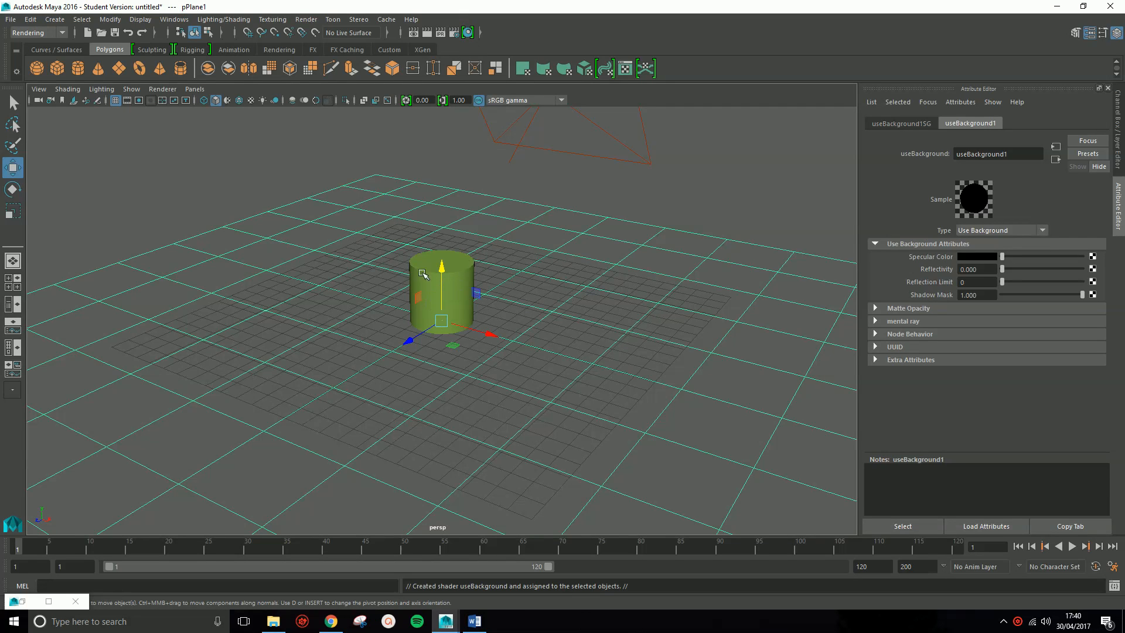
{"action": "left_click", "coordinate": [461, 282]}
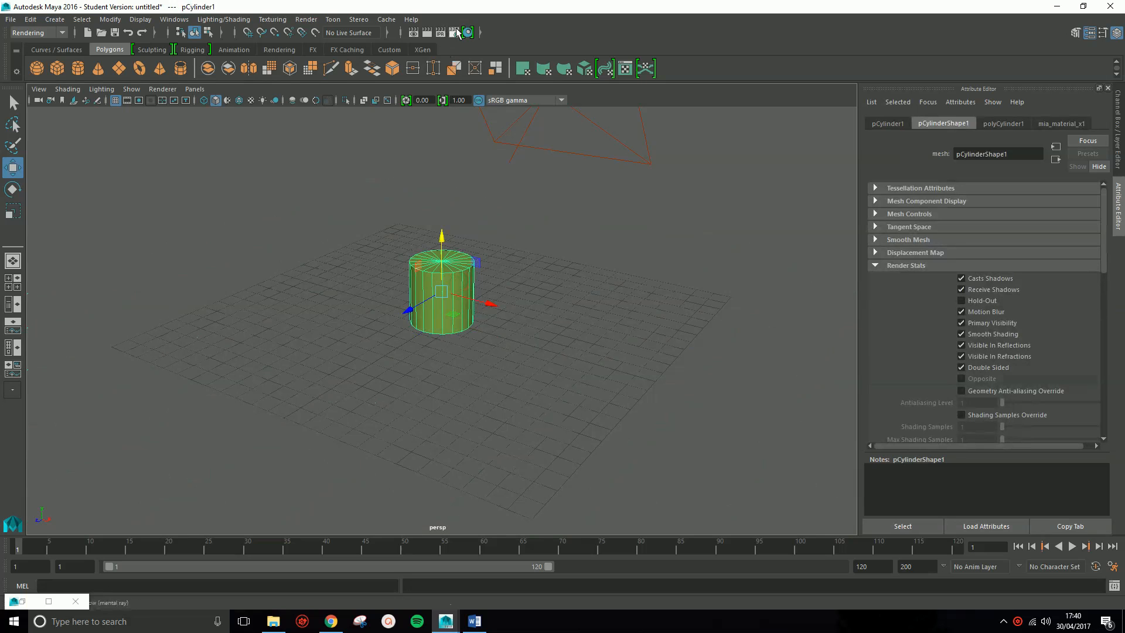
{"action": "left_click", "coordinate": [353, 223]}
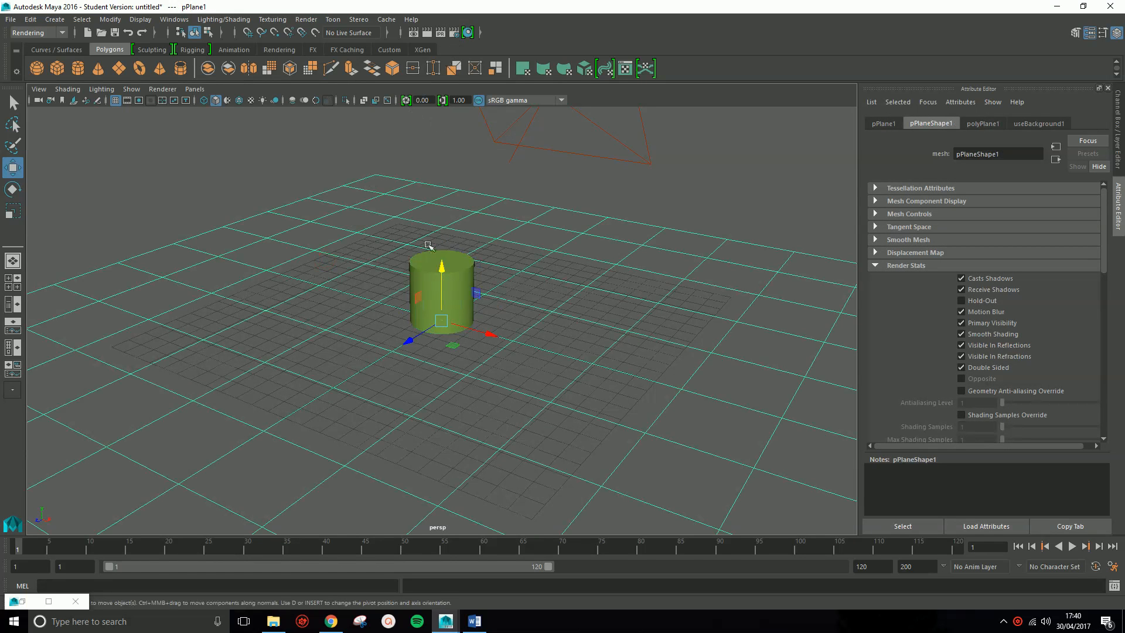
{"action": "left_click", "coordinate": [465, 273]}
Step: Create image based lighting in the mental ray render settings and load SprayPark_HDR.jpg from the Desktop as its image
{"action": "left_click", "coordinate": [454, 33]}
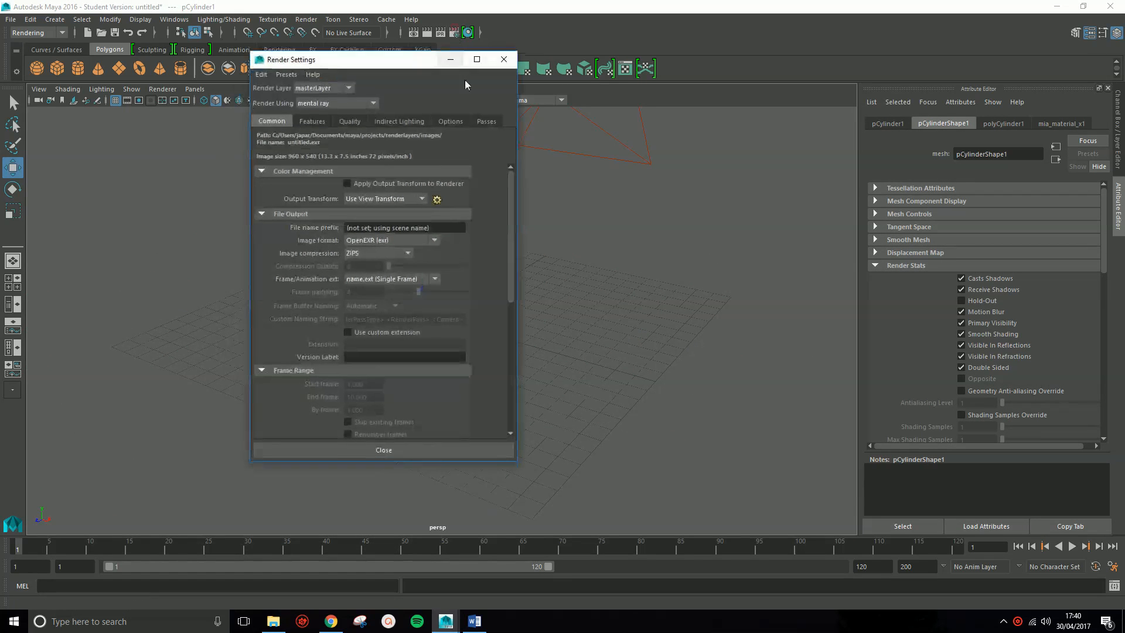
{"action": "left_click", "coordinate": [390, 121]}
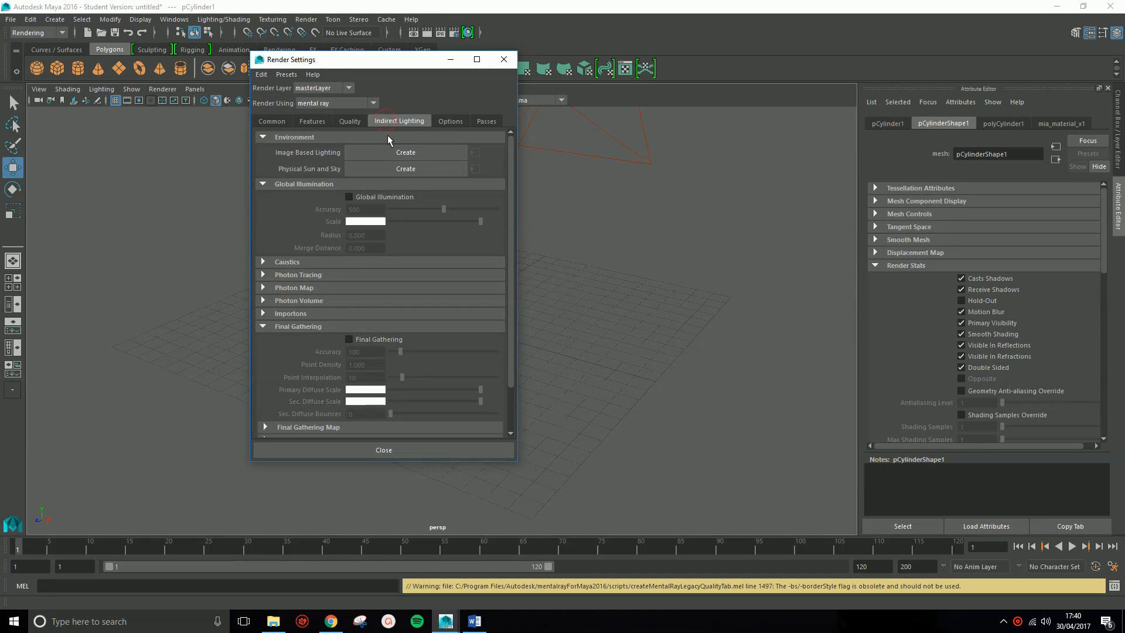
{"action": "left_click", "coordinate": [424, 154]}
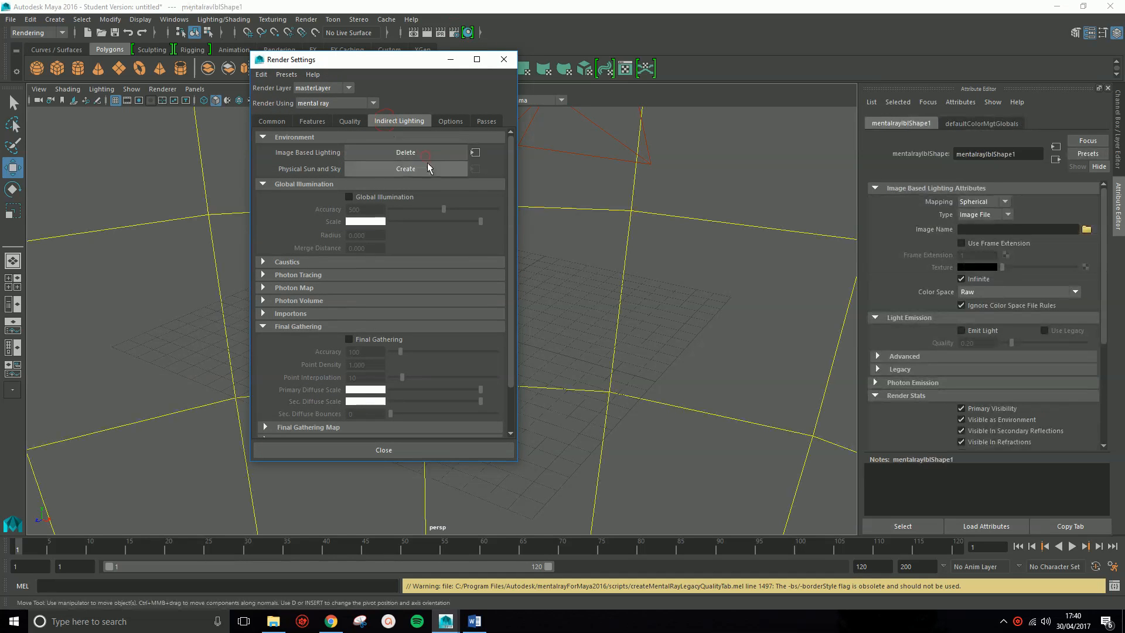
{"action": "left_click", "coordinate": [1087, 230]}
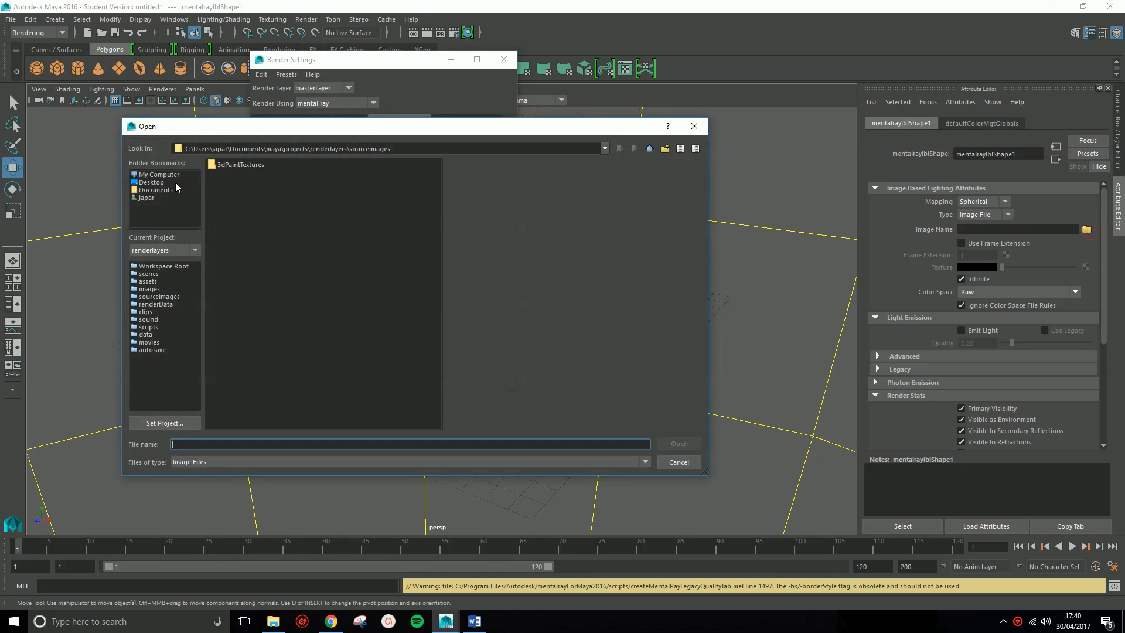
{"action": "left_click", "coordinate": [151, 182]}
{"action": "left_click", "coordinate": [240, 184]}
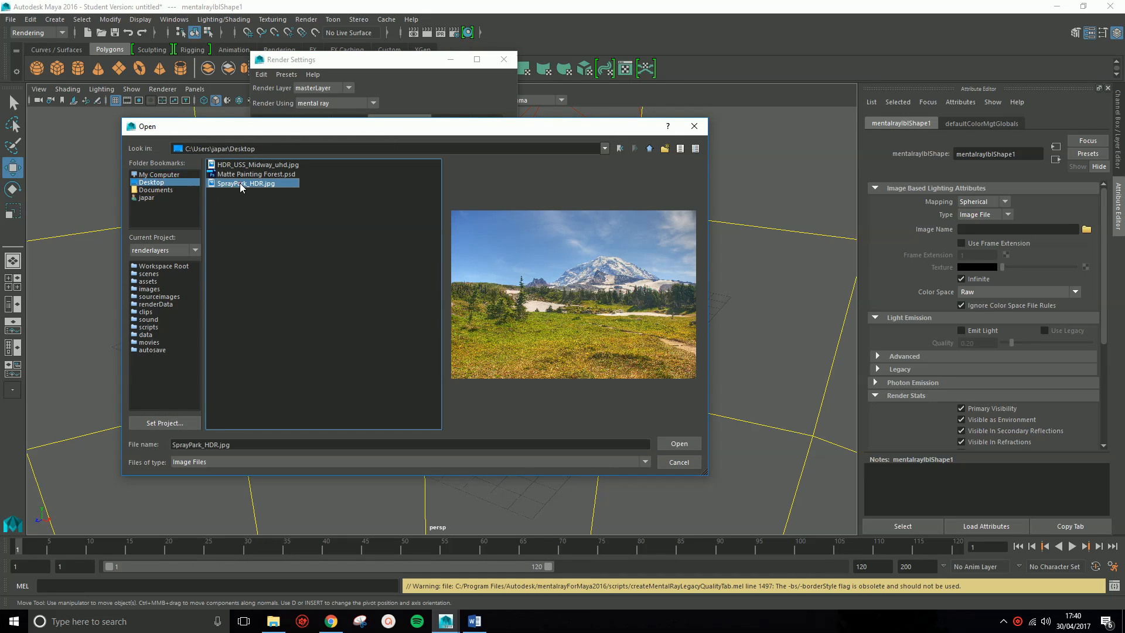
{"action": "left_click", "coordinate": [678, 444]}
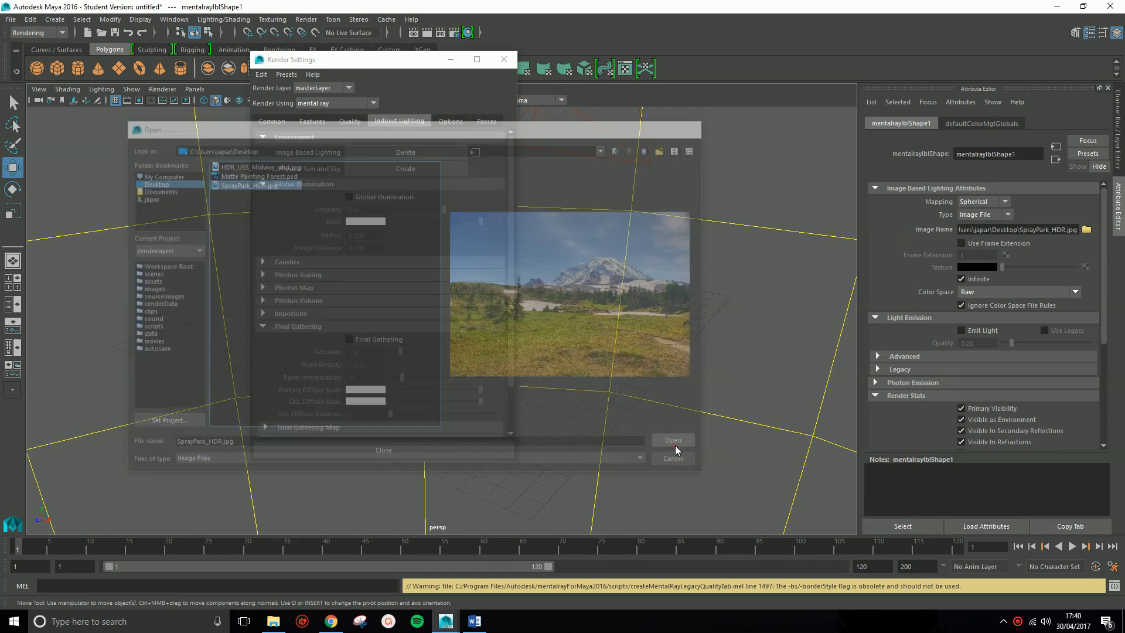
Step: Enable Global Illumination and Final Gathering for the mental ray render, and minimize the render settings
{"action": "left_click", "coordinate": [359, 198]}
{"action": "left_click", "coordinate": [367, 340]}
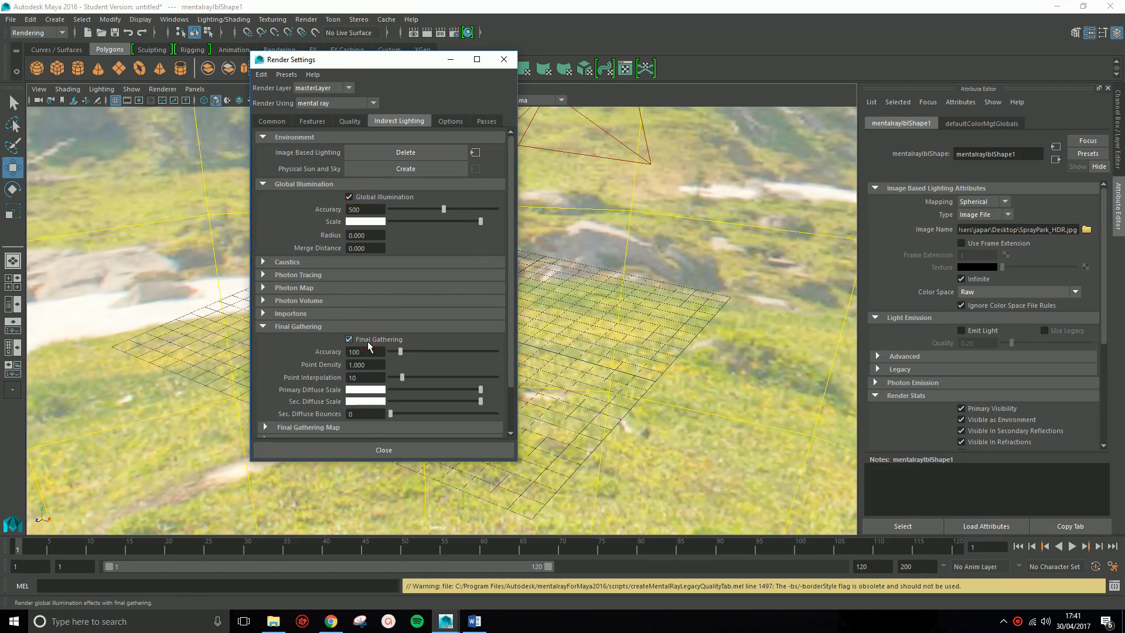
{"action": "left_click", "coordinate": [451, 59]}
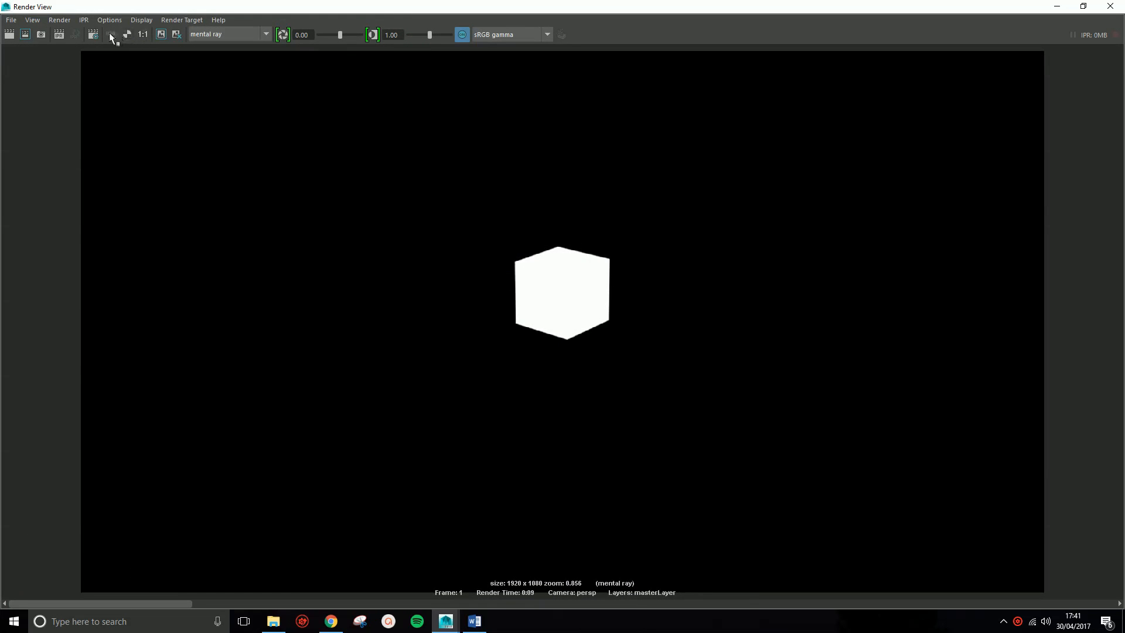
Step: Switch the Render View from the alpha channel to full color, render the perspective view with mental ray, and minimize the render window
{"action": "left_click", "coordinate": [110, 35]}
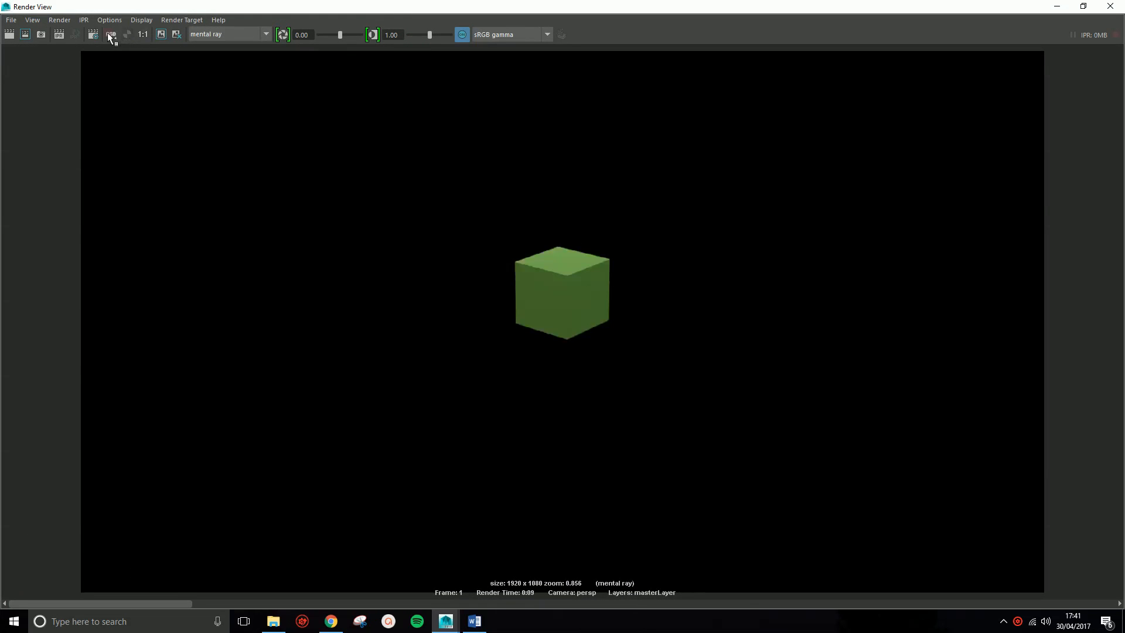
{"action": "left_click", "coordinate": [9, 35]}
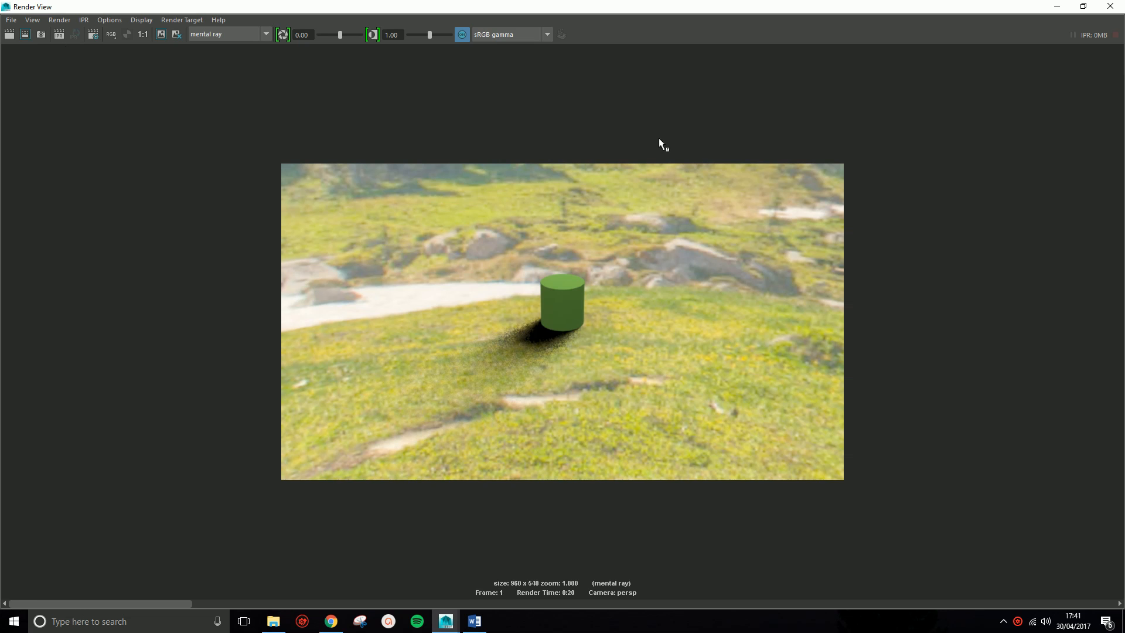
{"action": "left_click", "coordinate": [1056, 7]}
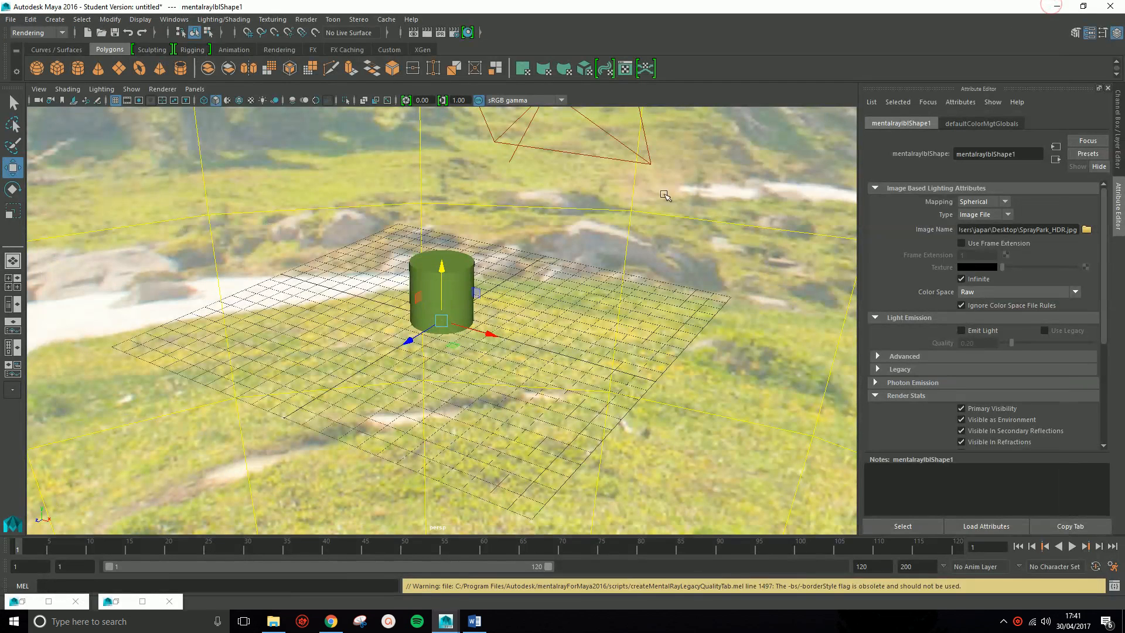
Step: Show the scene's render layers in place of the image based lighting attributes
{"action": "left_click", "coordinate": [1119, 142]}
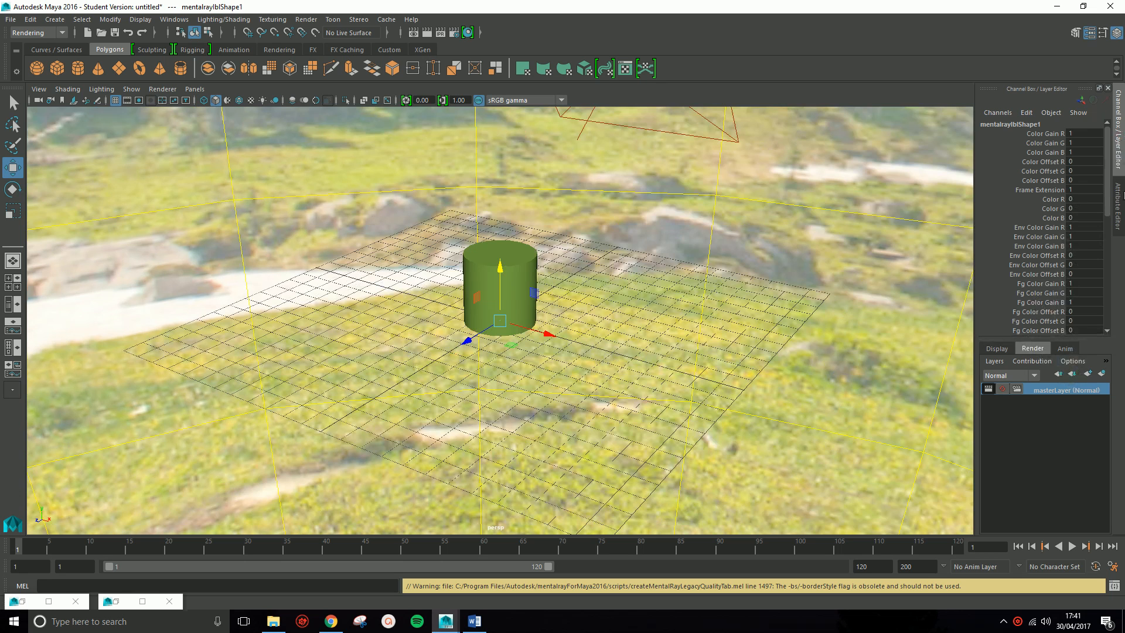
{"action": "left_click", "coordinate": [997, 349]}
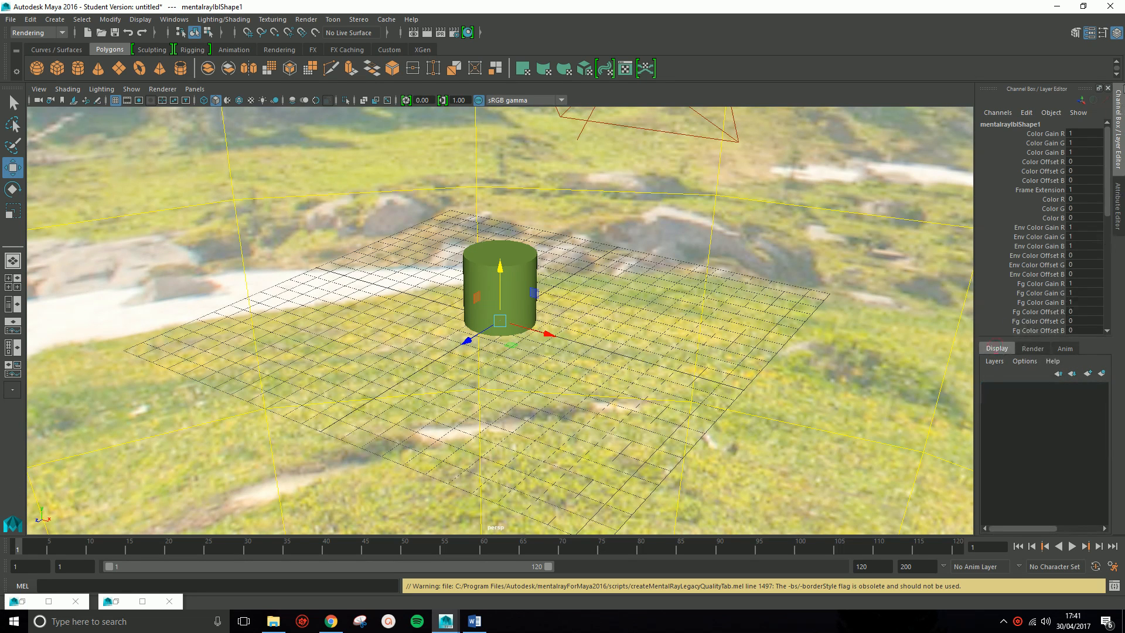
{"action": "left_click", "coordinate": [1118, 34]}
{"action": "left_click", "coordinate": [1118, 33]}
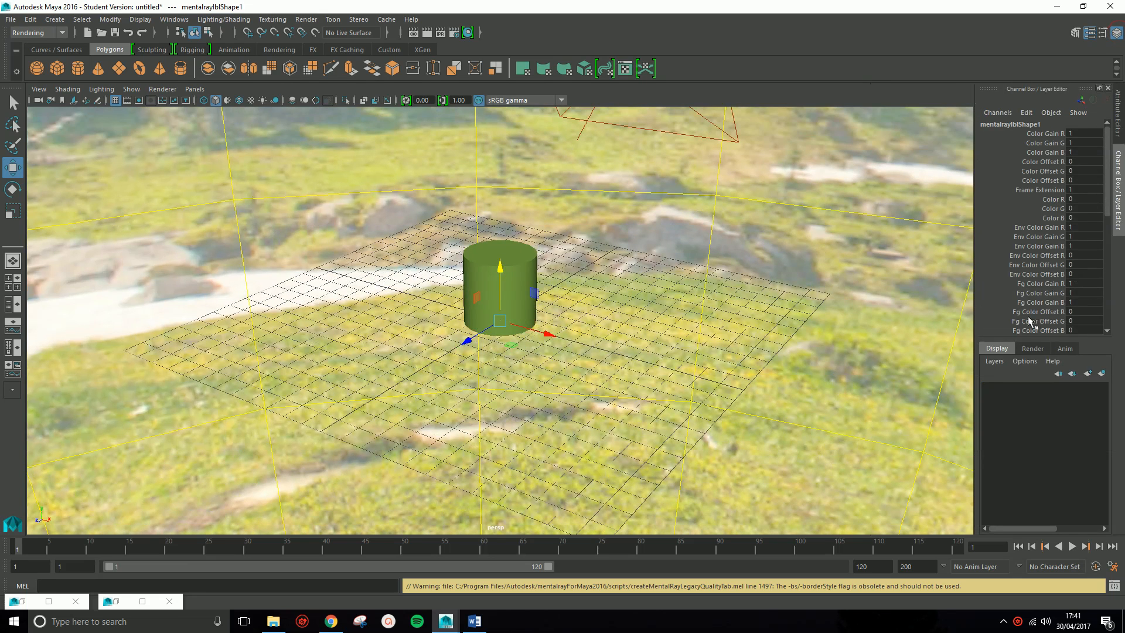
{"action": "left_click", "coordinate": [1034, 348]}
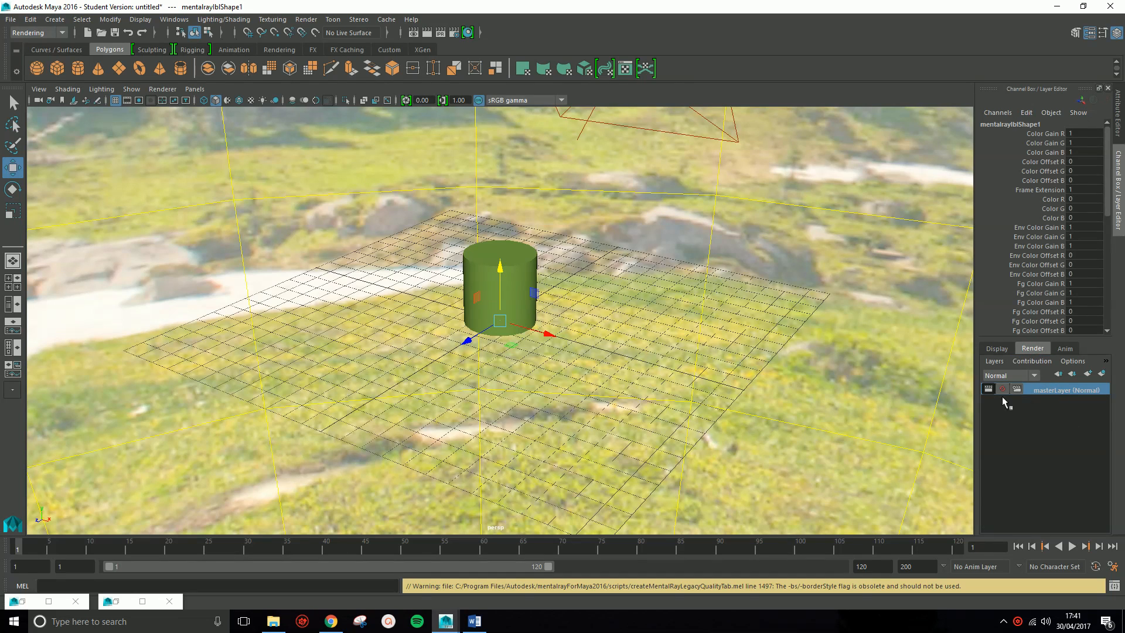
Step: Create a render layer from the cylinder, the ground plane and the area light, and name it shadows
{"action": "left_click", "coordinate": [516, 282]}
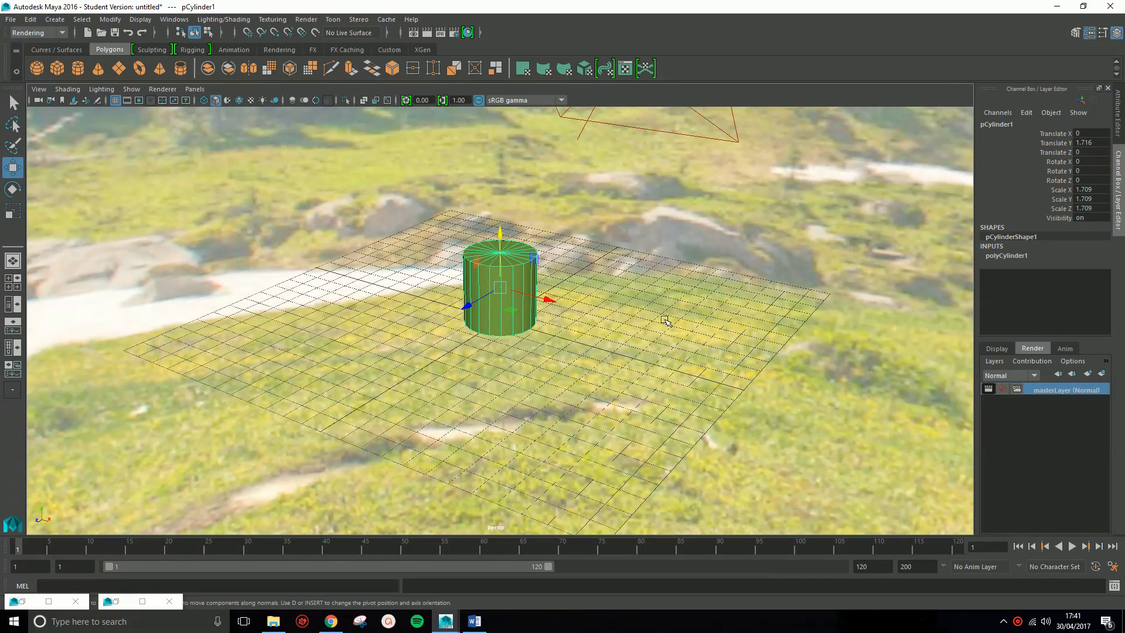
{"action": "left_click", "coordinate": [618, 316], "text": "shift"}
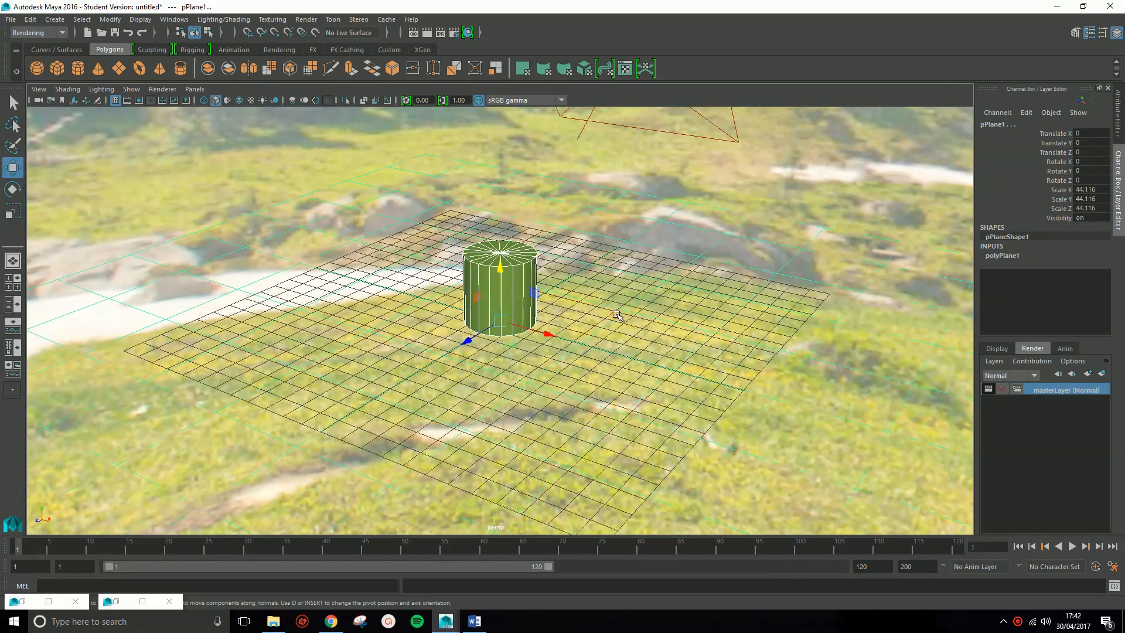
{"action": "left_click", "coordinate": [660, 133]}
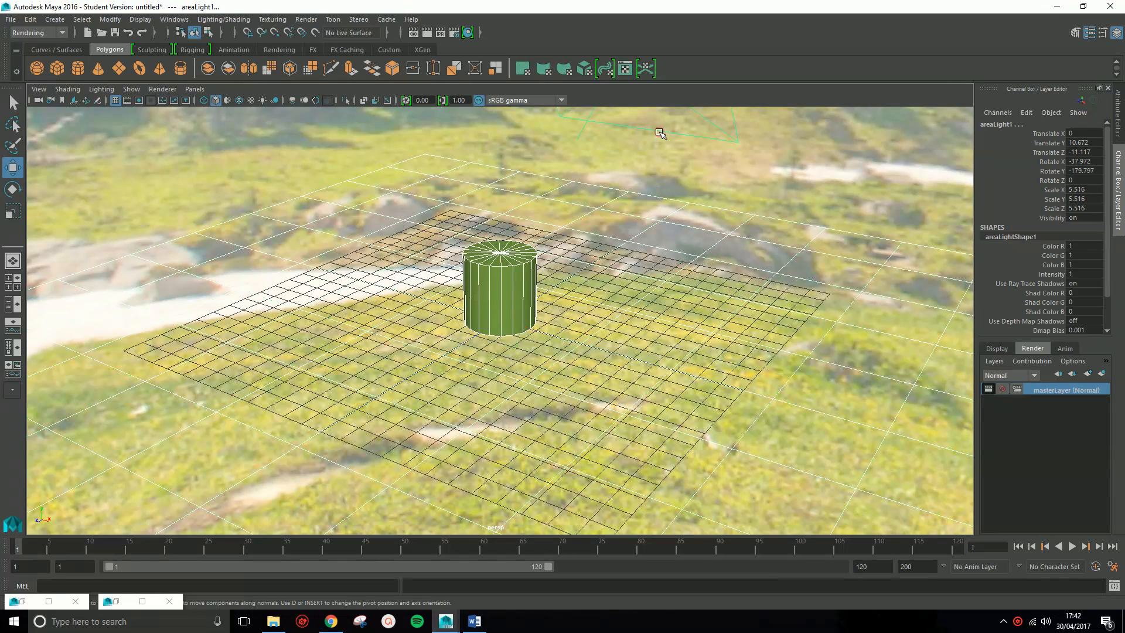
{"action": "left_click", "coordinate": [994, 361]}
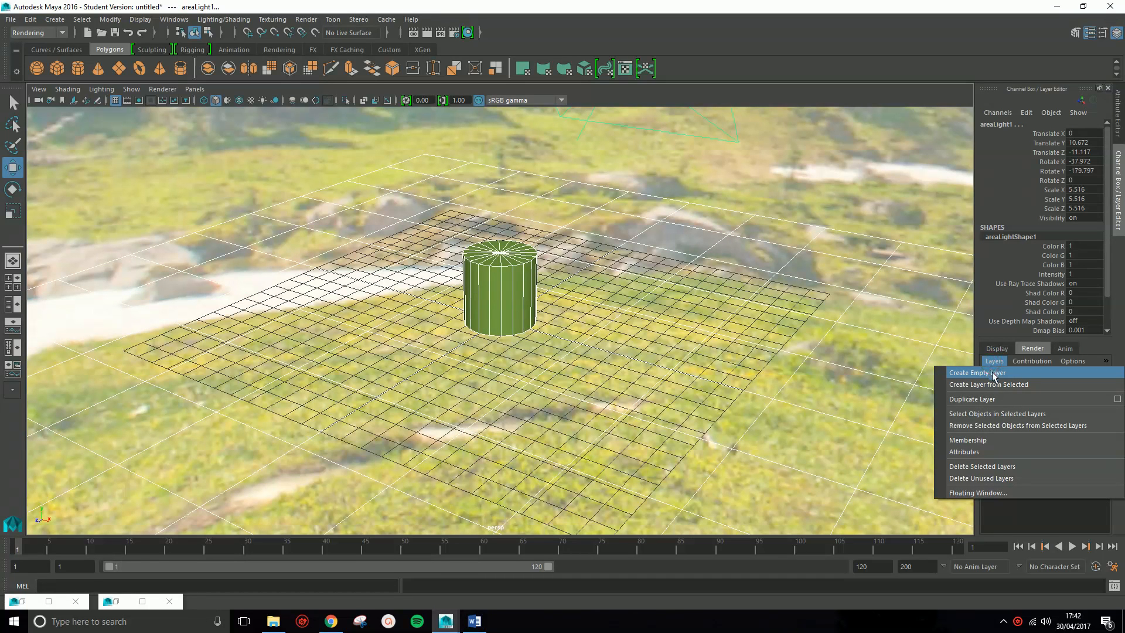
{"action": "left_click", "coordinate": [1000, 386]}
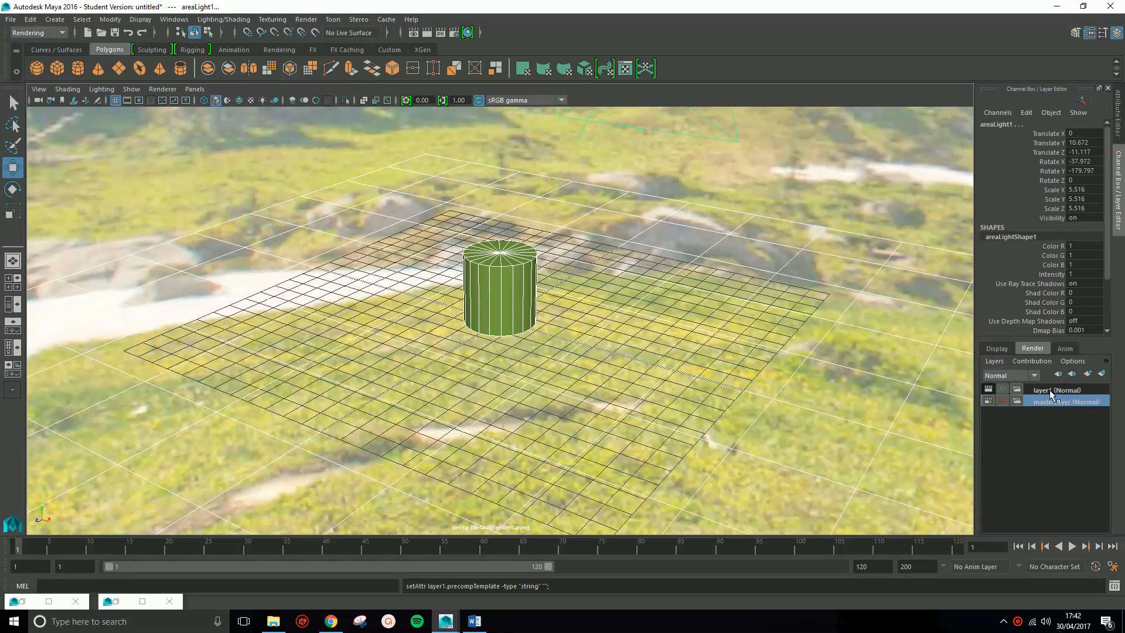
{"action": "left_click", "coordinate": [1050, 389]}
{"action": "double_click", "coordinate": [1048, 389]}
{"action": "type", "text": "shadows"}
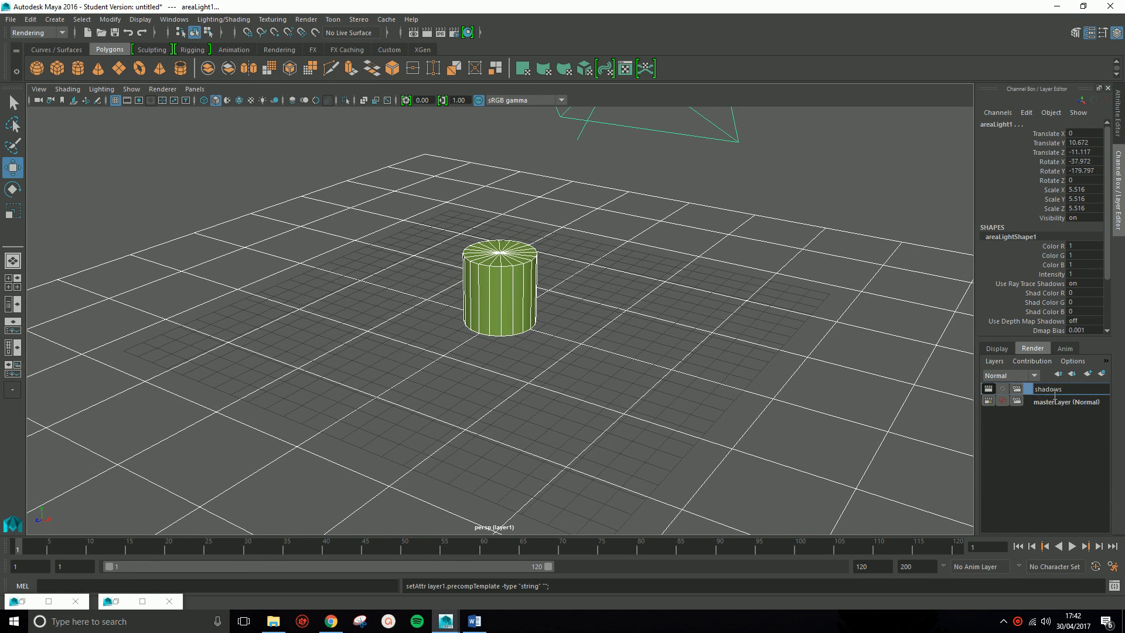
Step: Make the master layer renderable and set the shadows layer as the active render layer
{"action": "left_click", "coordinate": [1055, 403]}
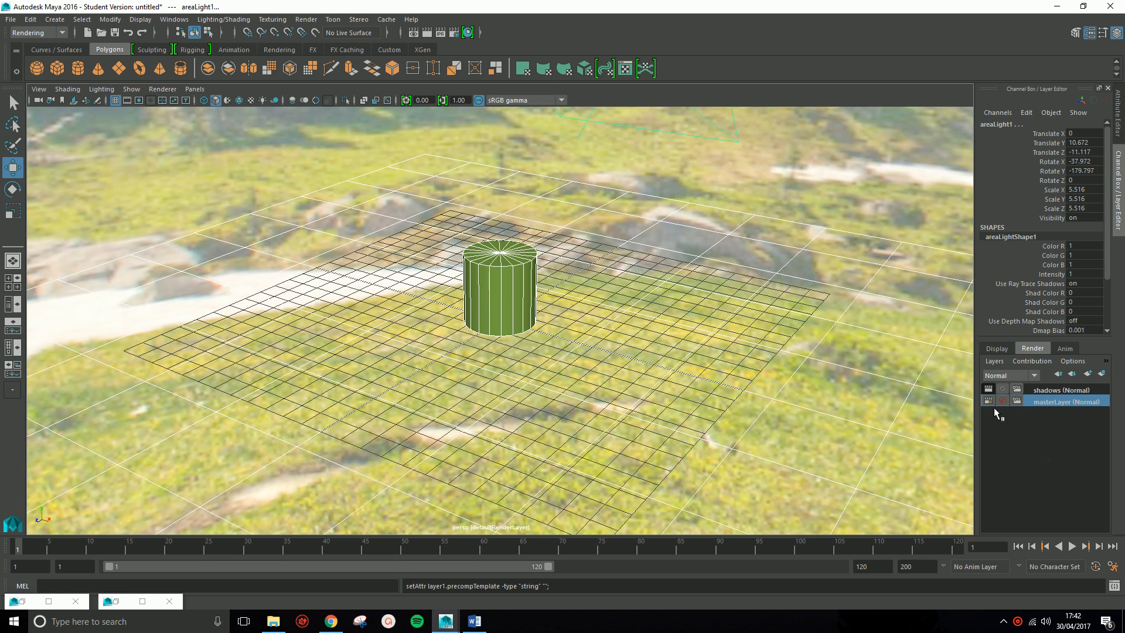
{"action": "left_click", "coordinate": [995, 422]}
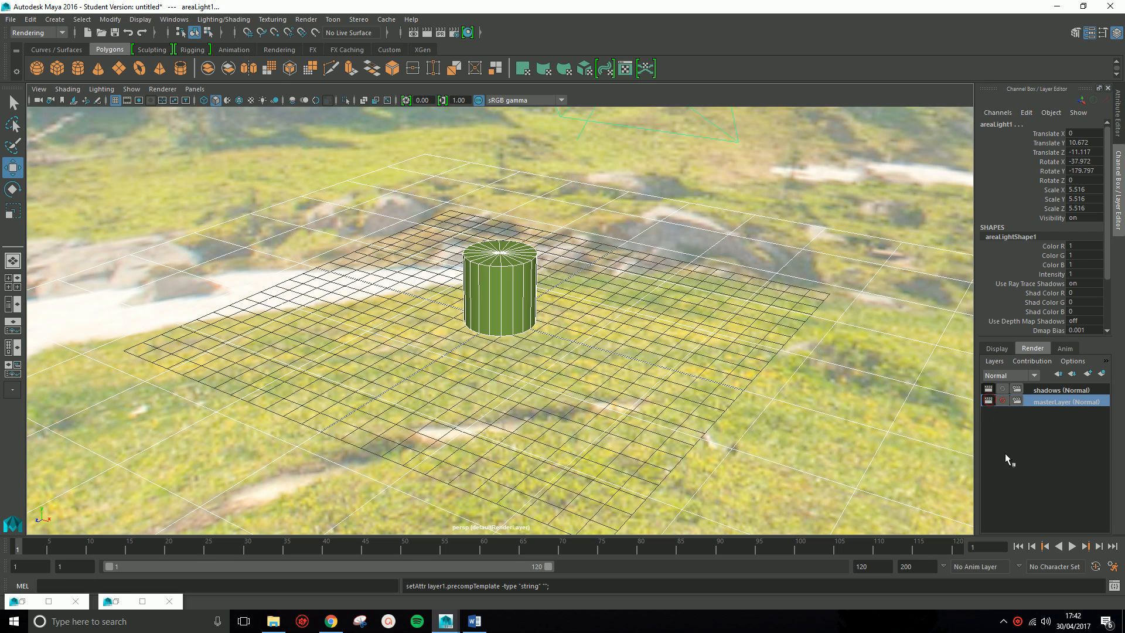
{"action": "left_click", "coordinate": [1049, 389]}
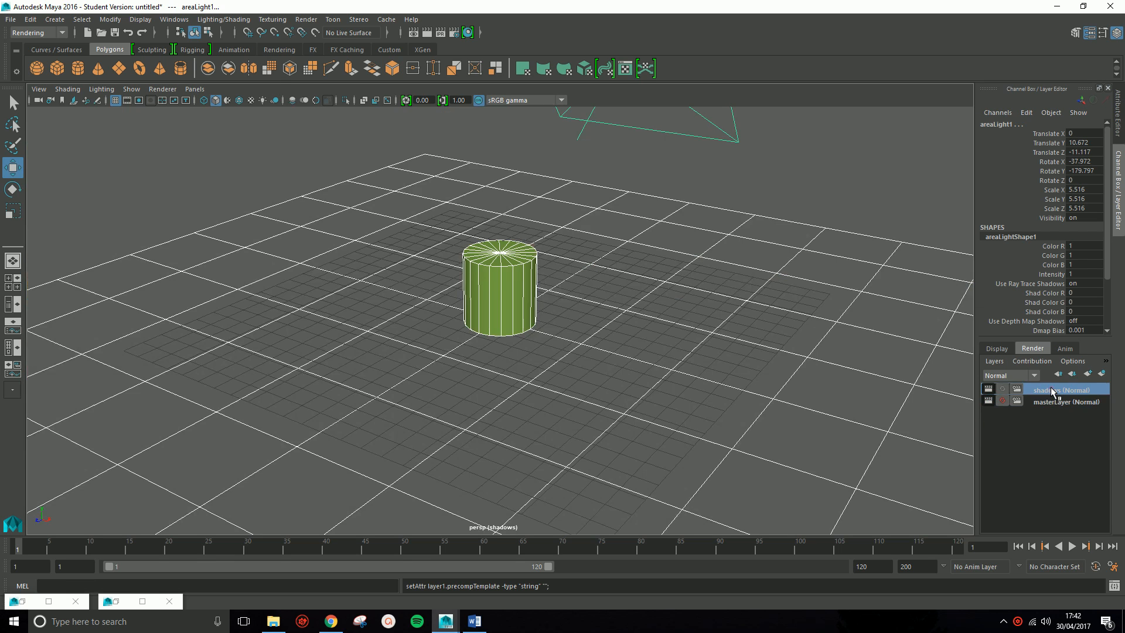
Step: Set the render image size to the HD 1080 preset for the shadows layer and minimize the render settings
{"action": "left_click", "coordinate": [415, 32]}
{"action": "left_click", "coordinate": [441, 33]}
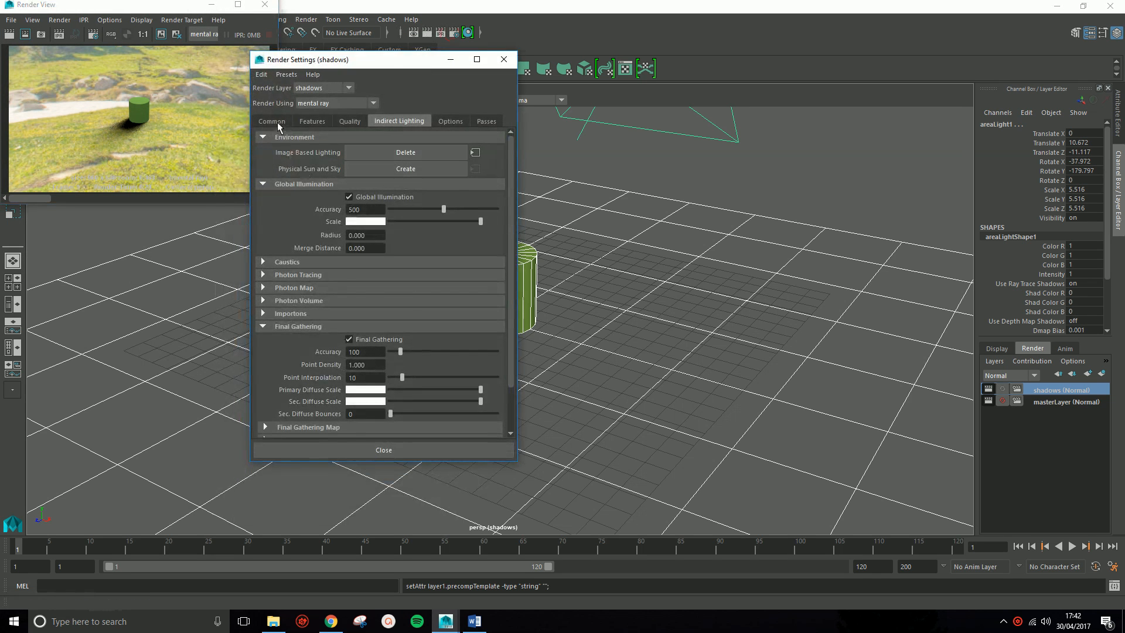
{"action": "left_click", "coordinate": [278, 124]}
{"action": "scroll", "coordinate": [381, 340], "scroll_direction": "down", "scroll_amount": 3}
{"action": "scroll", "coordinate": [379, 369], "scroll_direction": "down", "scroll_amount": 3}
{"action": "left_click", "coordinate": [375, 360]}
{"action": "left_click", "coordinate": [378, 467]}
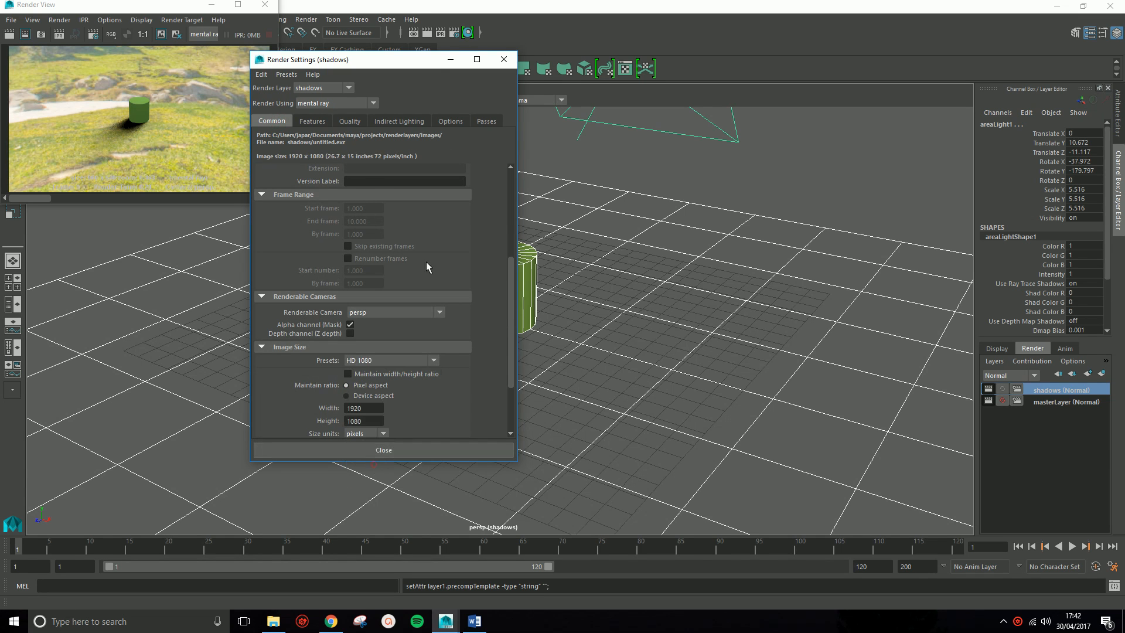
{"action": "left_click", "coordinate": [450, 59]}
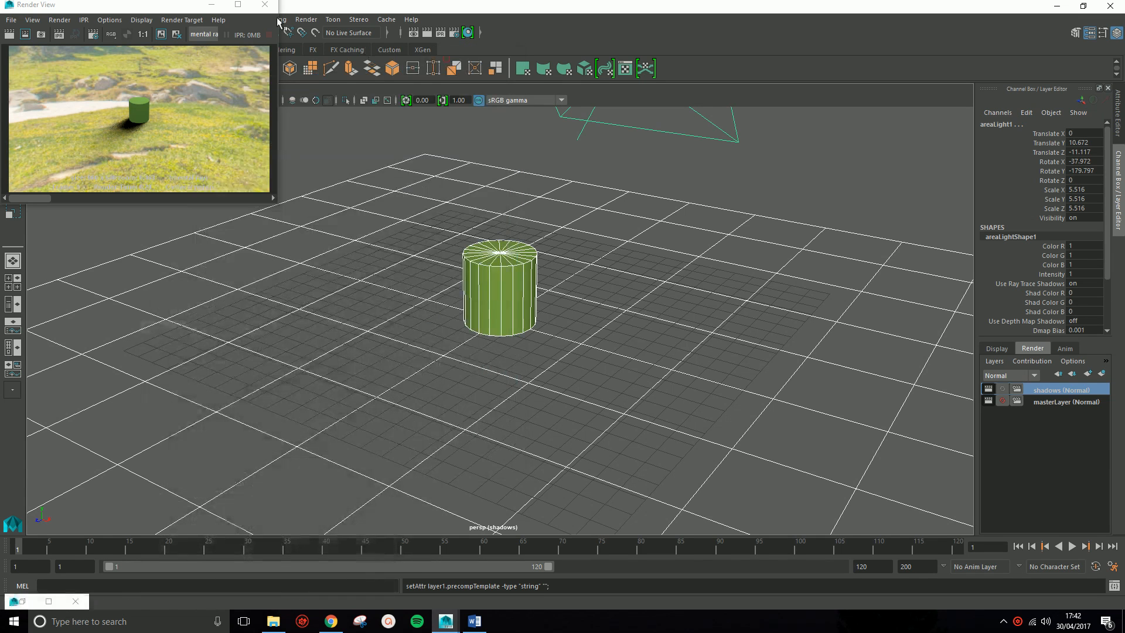
Step: Keep the existing image in the Render View, render the shadows layer with mental ray, and inspect its alpha channel
{"action": "double_click", "coordinate": [179, 5]}
{"action": "left_click", "coordinate": [162, 34]}
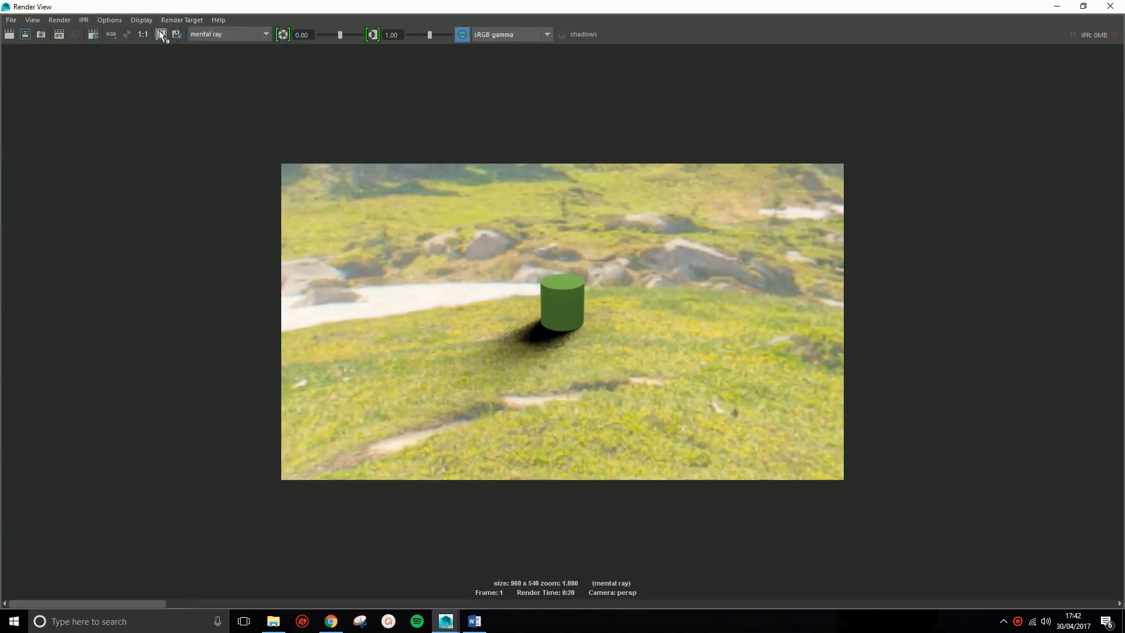
{"action": "left_click", "coordinate": [9, 36]}
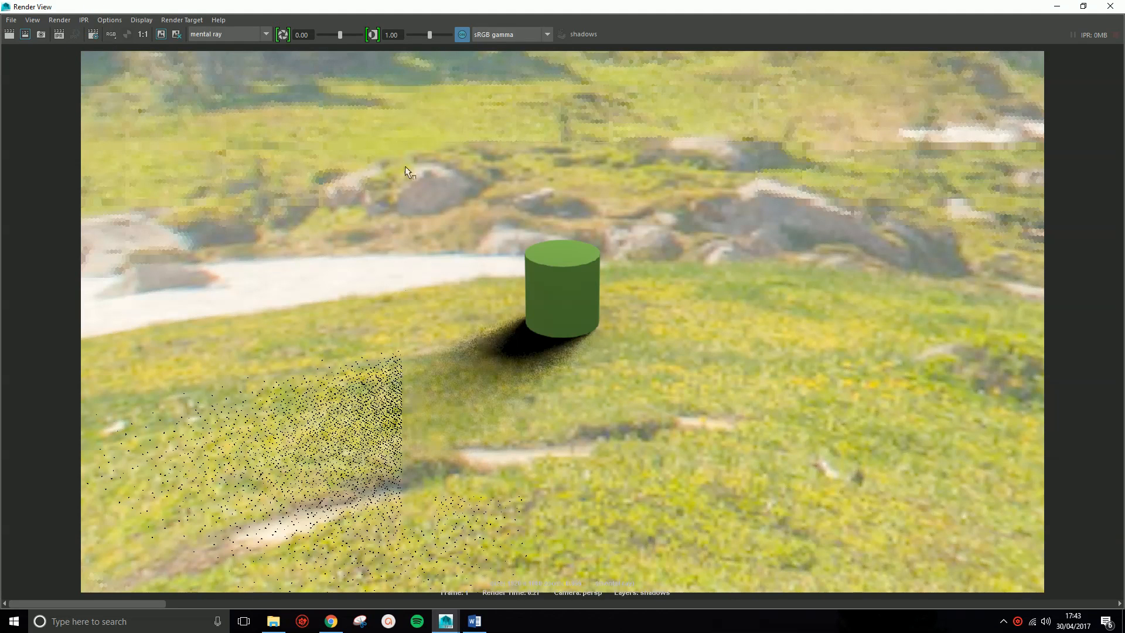
{"action": "left_click", "coordinate": [126, 34]}
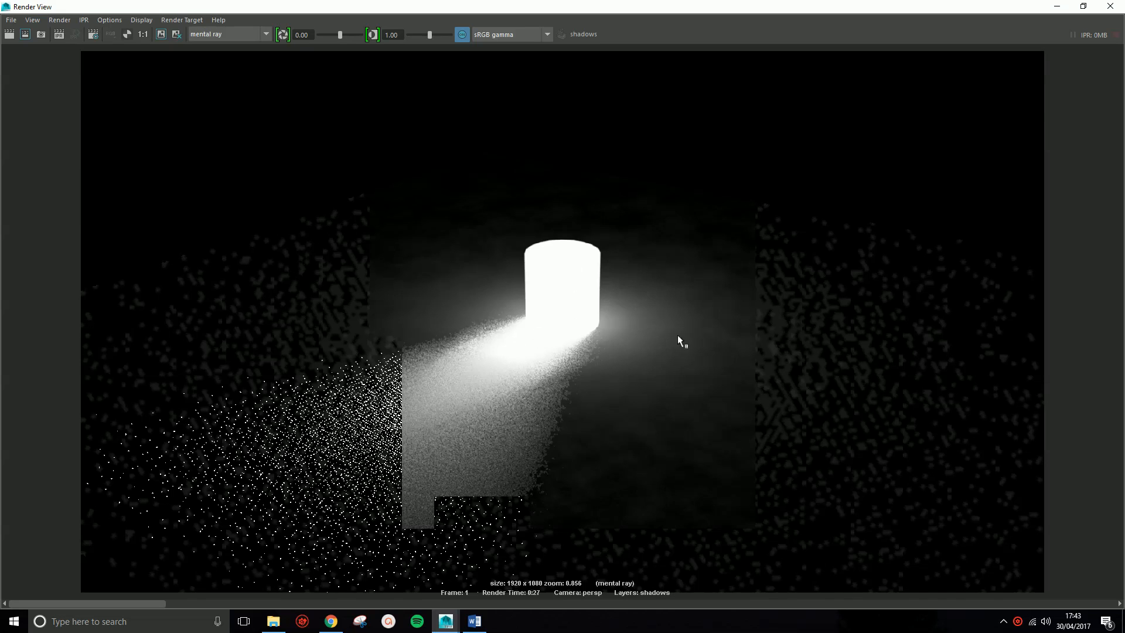
{"action": "left_click", "coordinate": [1057, 6]}
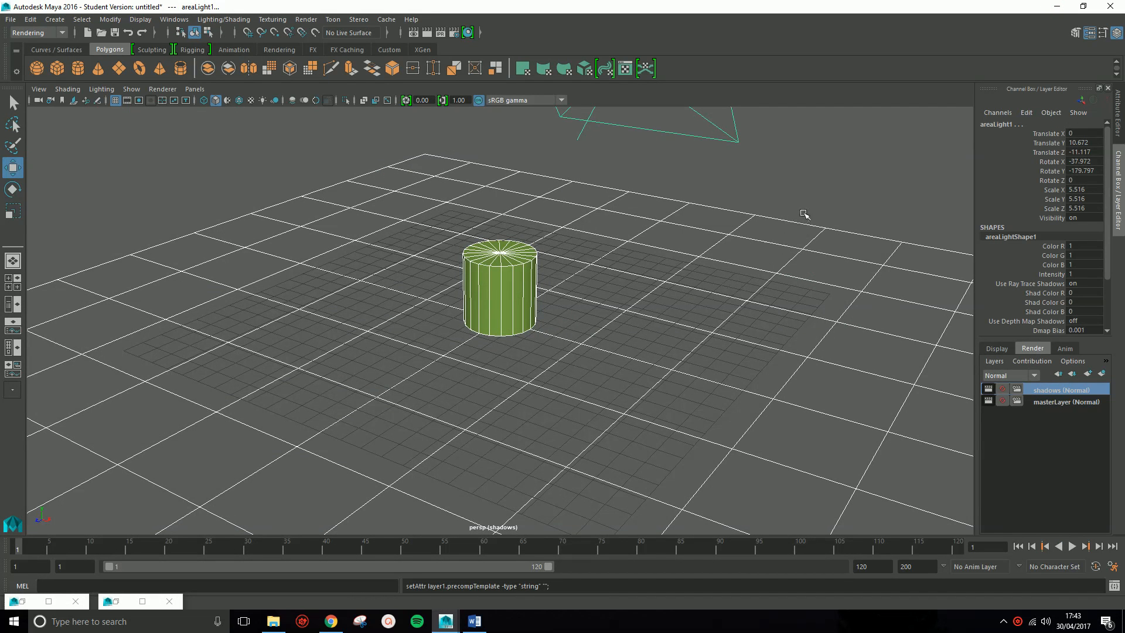
Step: Turn off Final Gather Receive in the mental ray attributes of the ground plane
{"action": "left_click", "coordinate": [814, 242]}
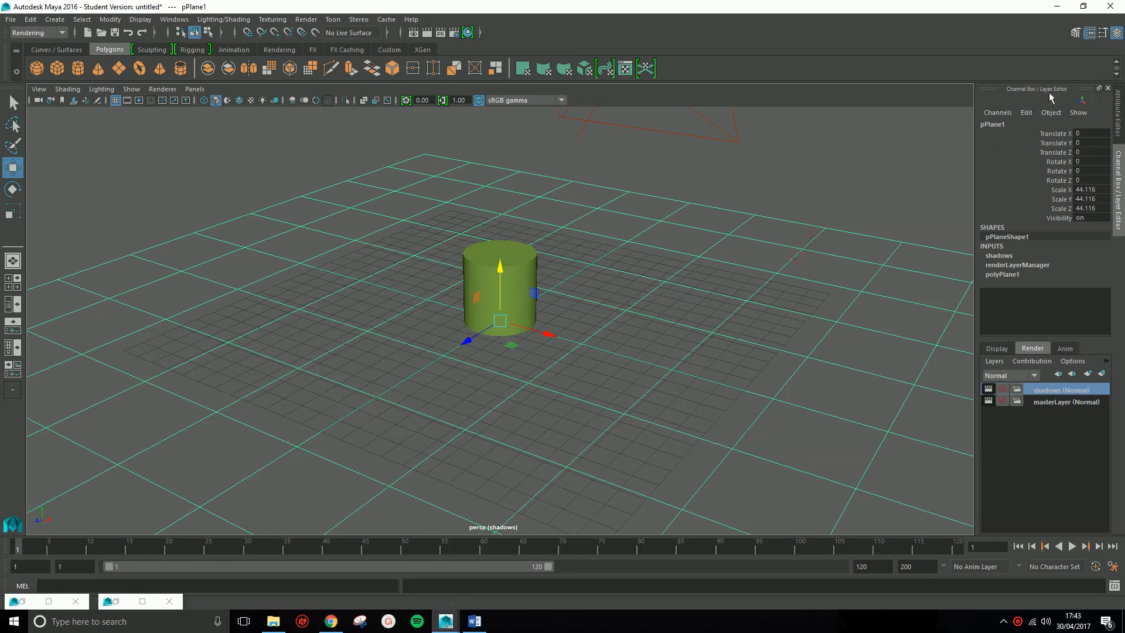
{"action": "left_click", "coordinate": [1119, 126]}
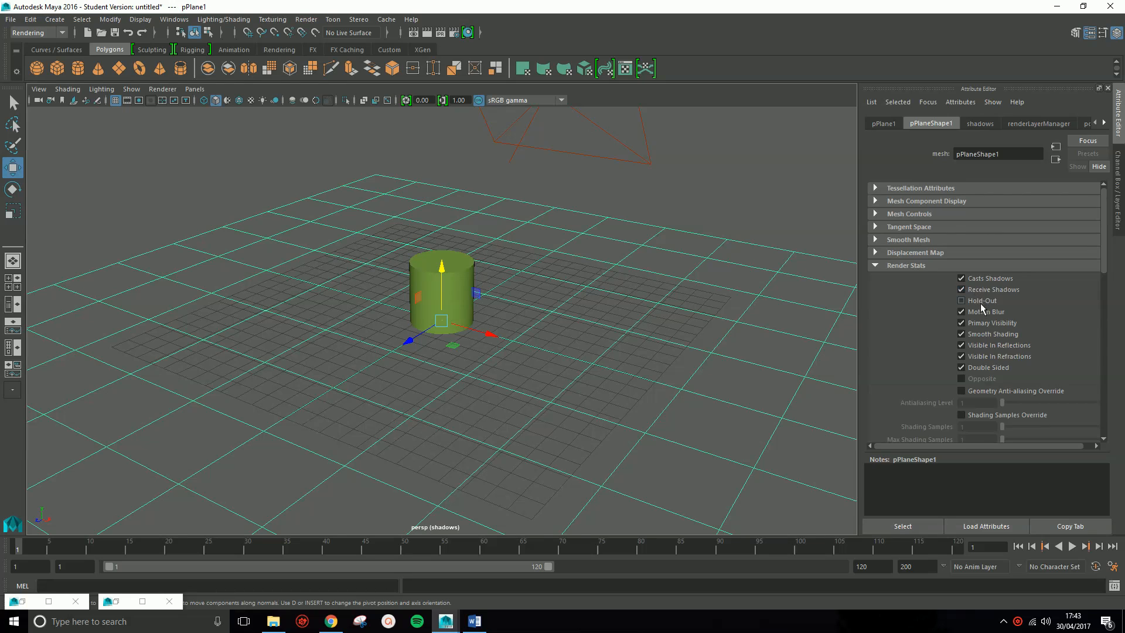
{"action": "scroll", "coordinate": [980, 306], "scroll_direction": "down", "scroll_amount": 4}
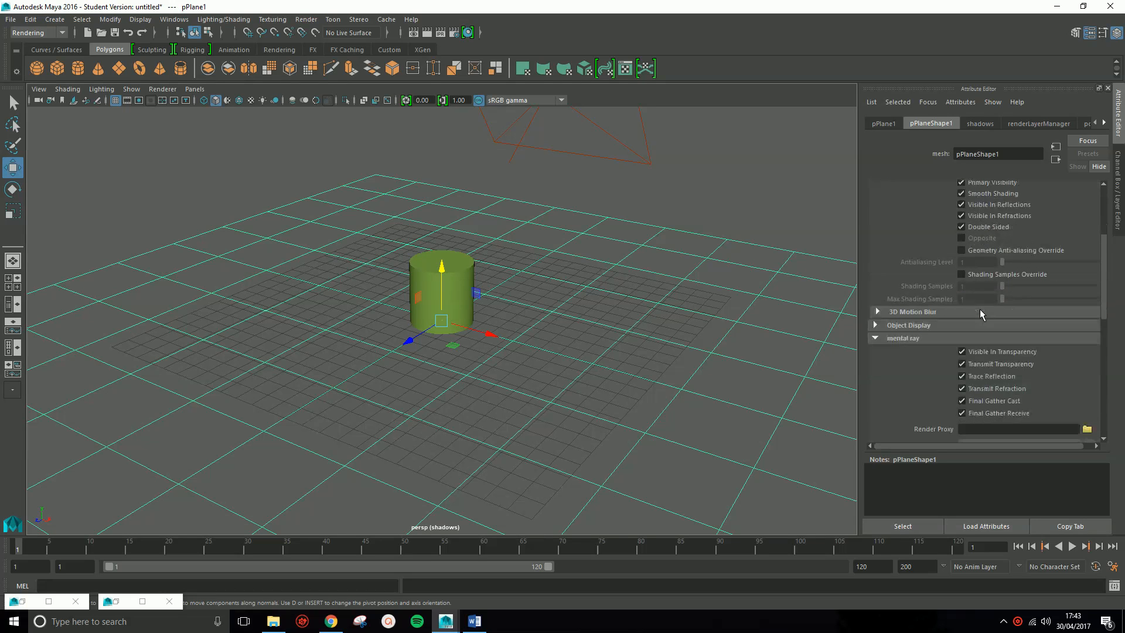
{"action": "left_click", "coordinate": [875, 339]}
{"action": "left_click", "coordinate": [876, 395]}
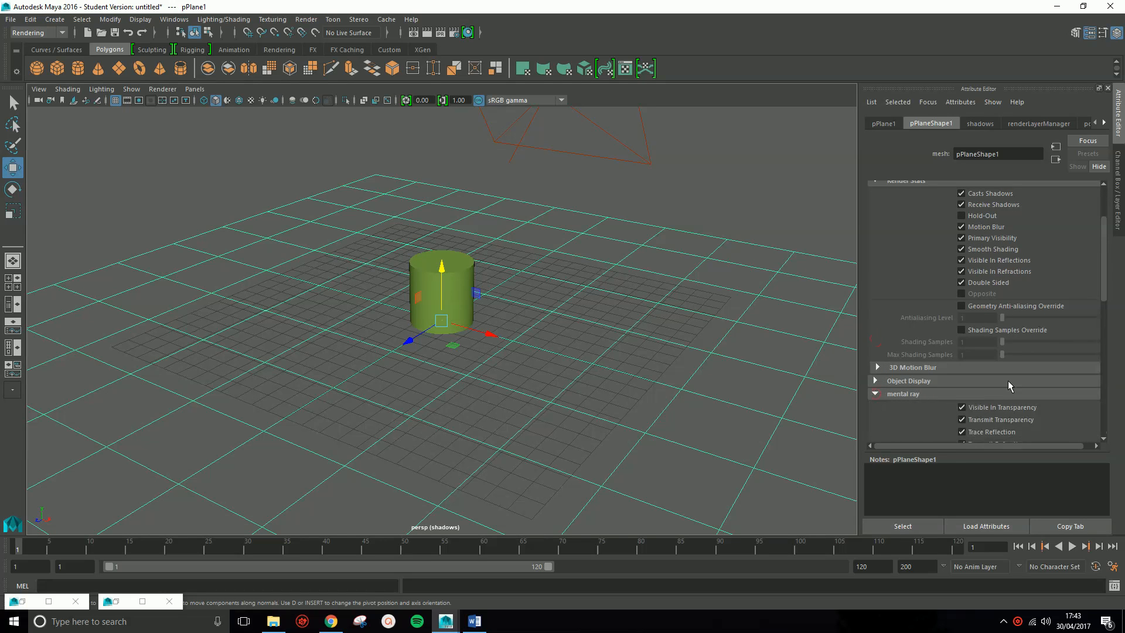
{"action": "scroll", "coordinate": [1008, 381], "scroll_direction": "down", "scroll_amount": 2}
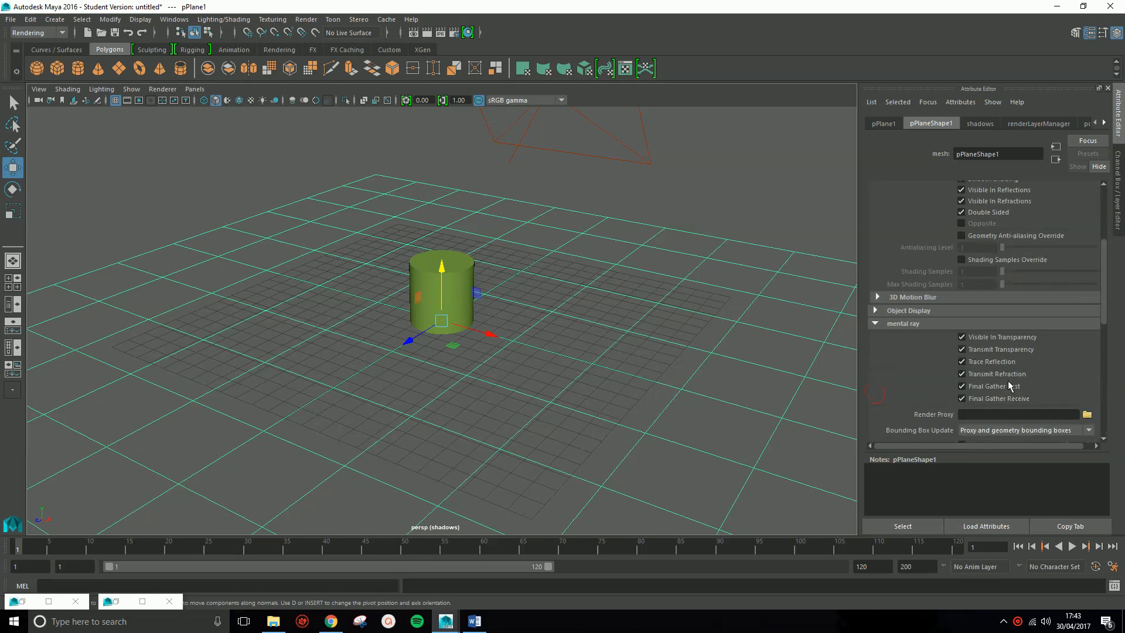
{"action": "left_click", "coordinate": [962, 398]}
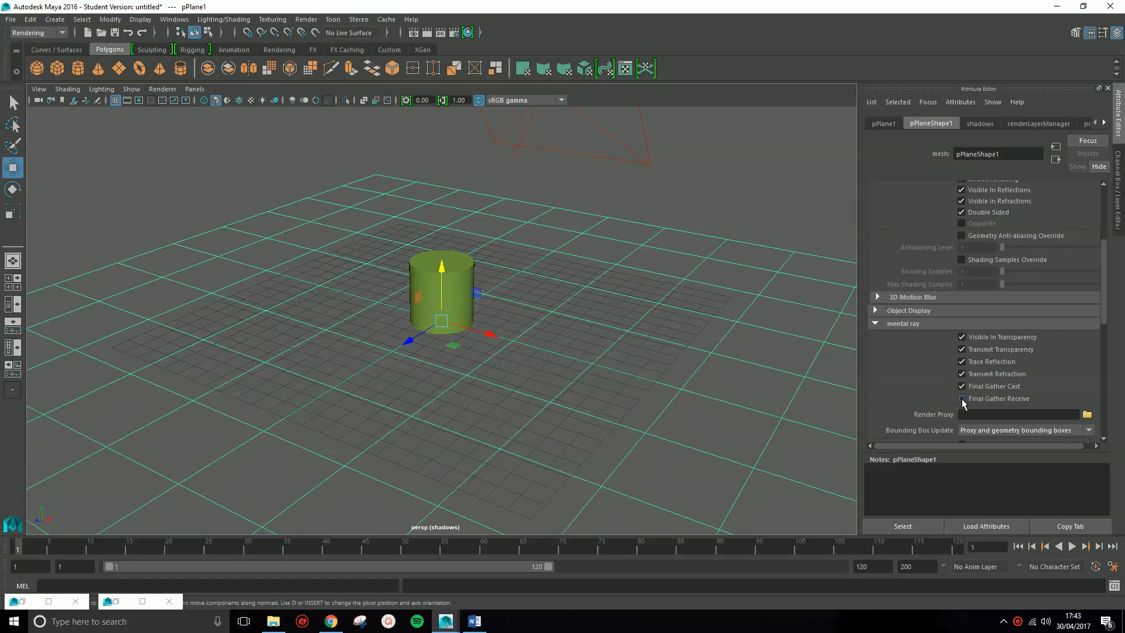
Step: Turn off Primary Visibility for the cylinder in the shadows layer
{"action": "left_click", "coordinate": [454, 273]}
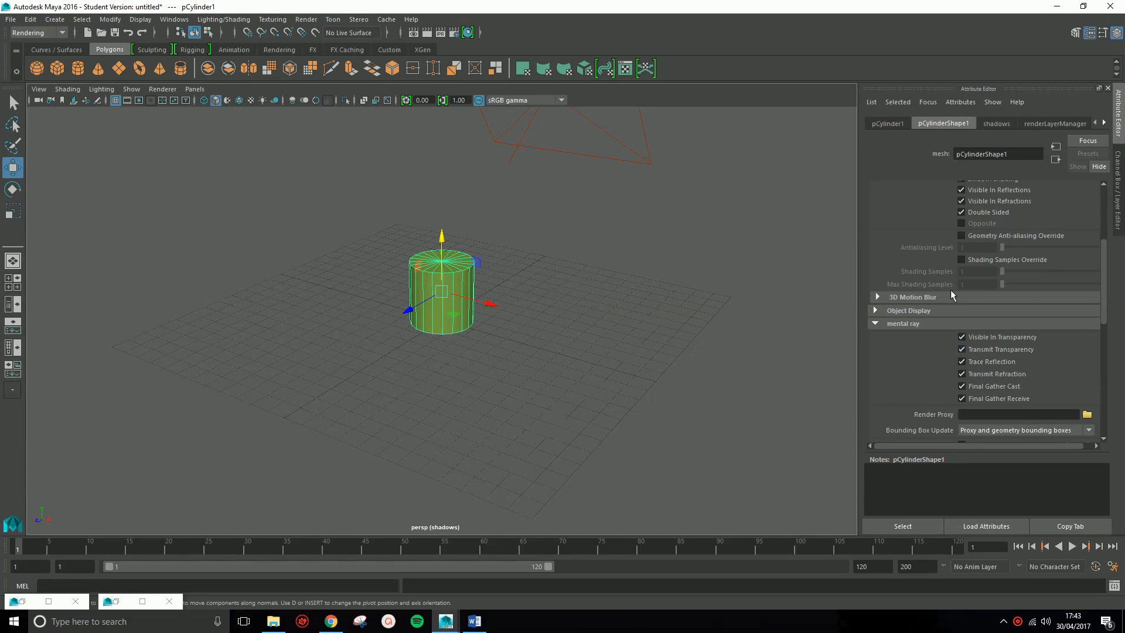
{"action": "left_click", "coordinate": [893, 125]}
{"action": "left_click", "coordinate": [923, 125]}
{"action": "scroll", "coordinate": [991, 366], "scroll_direction": "up", "scroll_amount": 3}
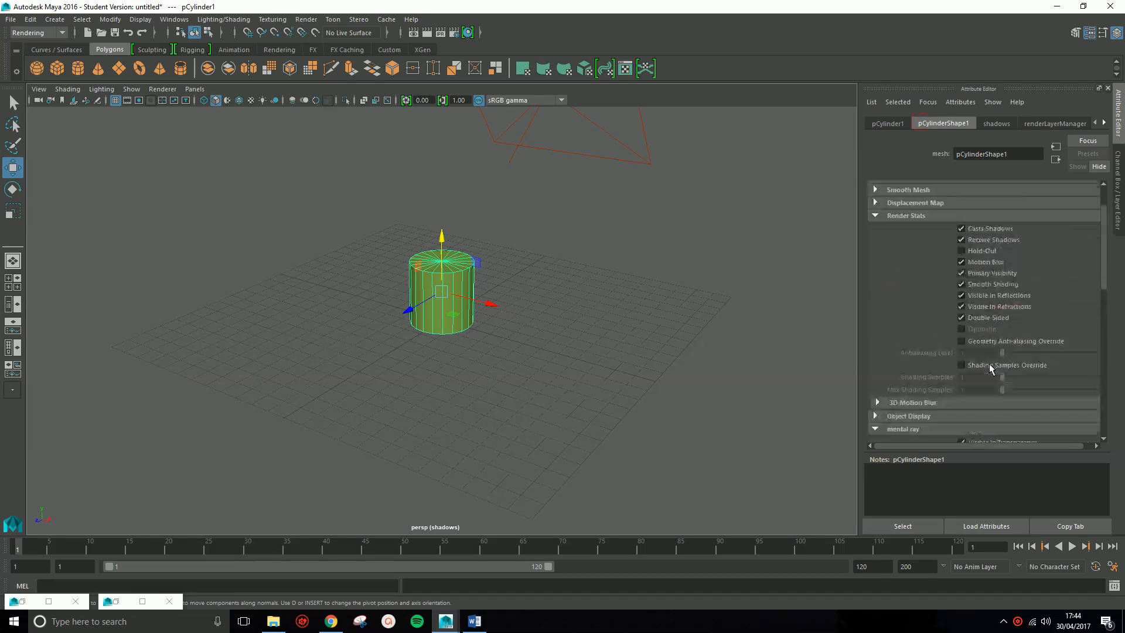
{"action": "left_click", "coordinate": [962, 274]}
{"action": "left_click", "coordinate": [962, 262]}
Step: Keep the current image in the maximized Render View and render the shadows layer again
{"action": "left_click", "coordinate": [416, 33]}
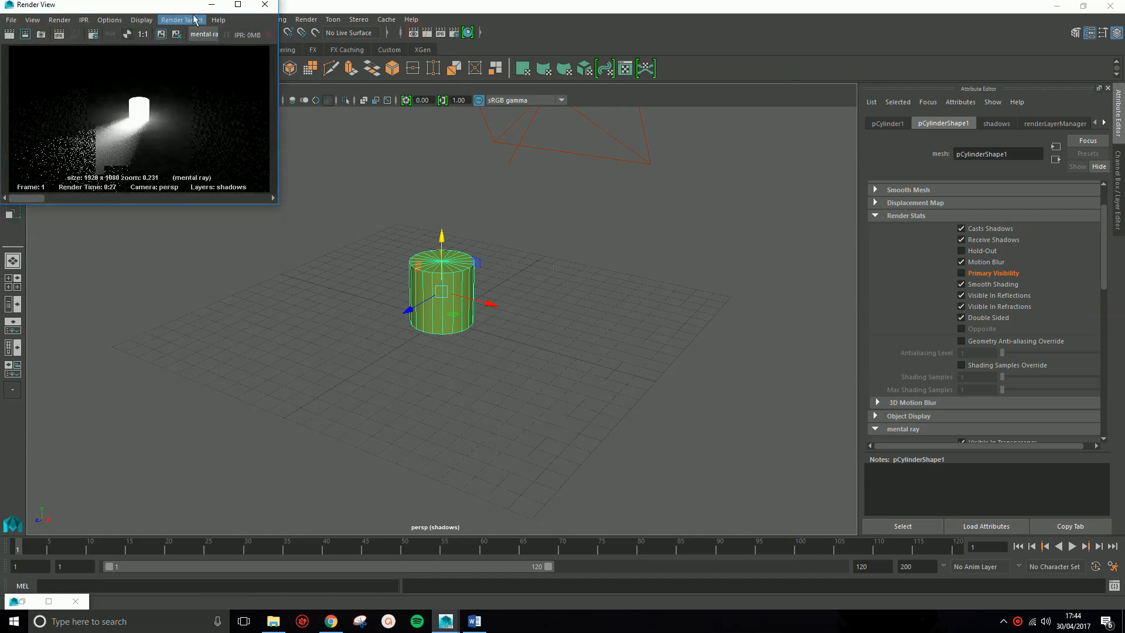
{"action": "double_click", "coordinate": [215, 5]}
{"action": "left_click", "coordinate": [162, 36]}
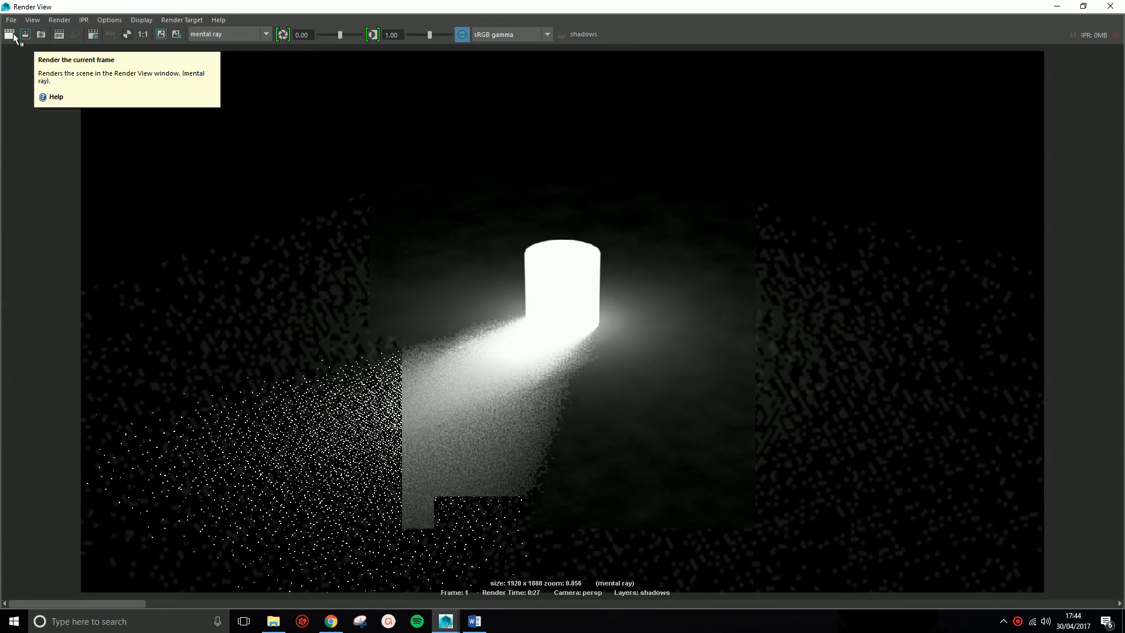
{"action": "left_click", "coordinate": [10, 34]}
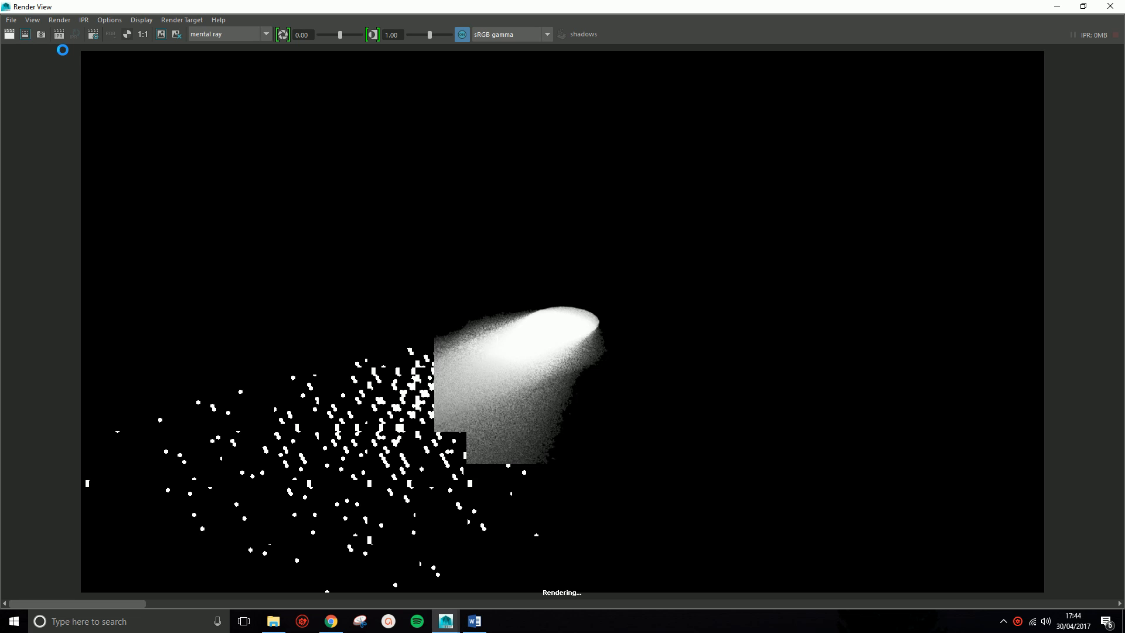
{"action": "left_click", "coordinate": [1004, 621]}
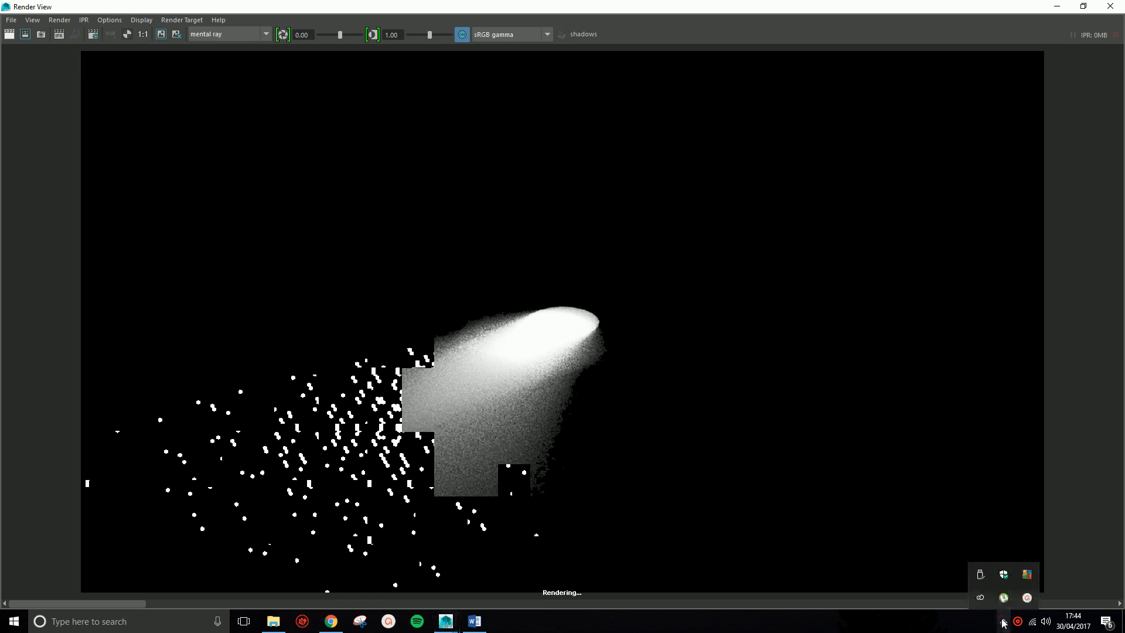
{"action": "left_click", "coordinate": [1027, 598]}
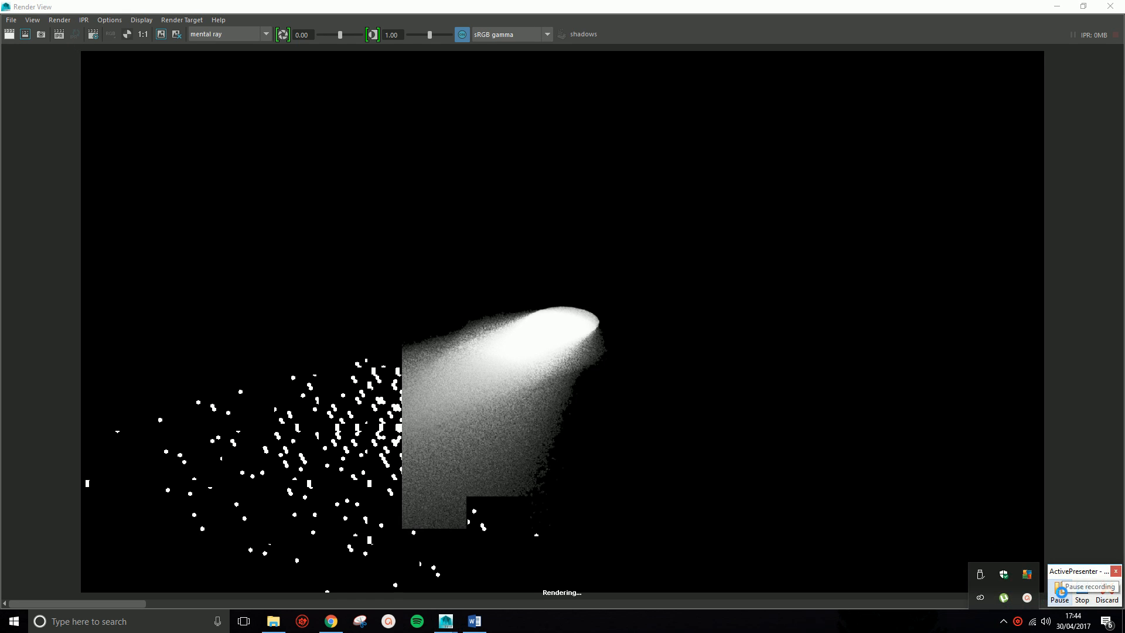
{"action": "left_click", "coordinate": [1061, 591]}
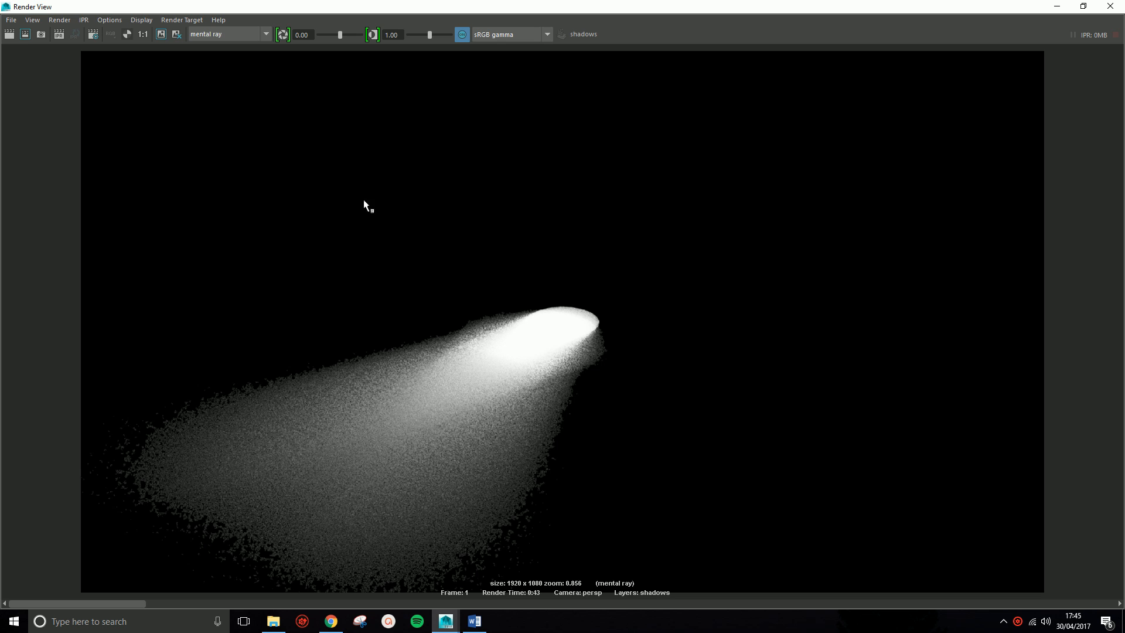
Step: Switch the Render View from the alpha channel to full color to check the shadow over the background
{"action": "left_click", "coordinate": [110, 31]}
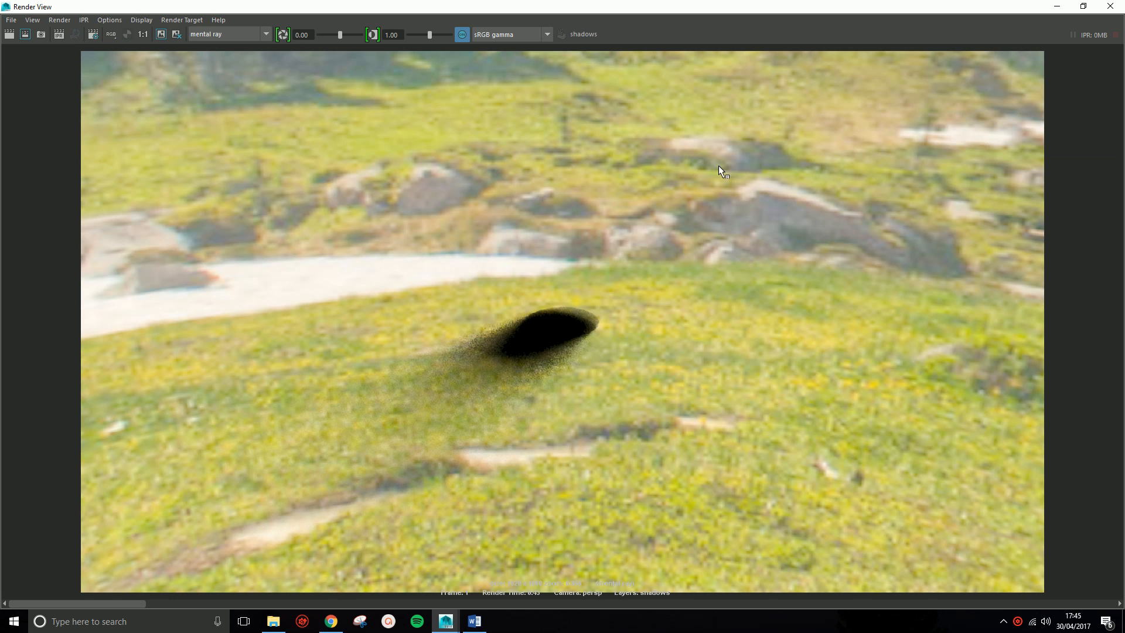
Step: Turn off Primary Visibility for the SprayPark_HDR image-based lighting node in the shadows layer
{"action": "left_click", "coordinate": [1057, 7]}
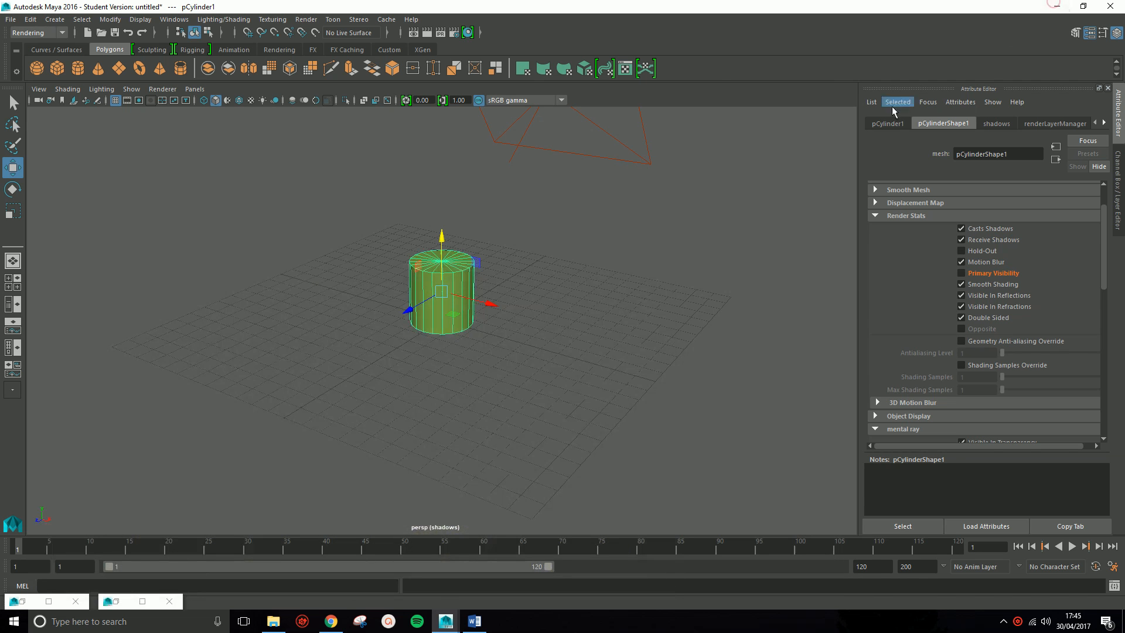
{"action": "left_click", "coordinate": [740, 186]}
{"action": "left_click", "coordinate": [685, 256]}
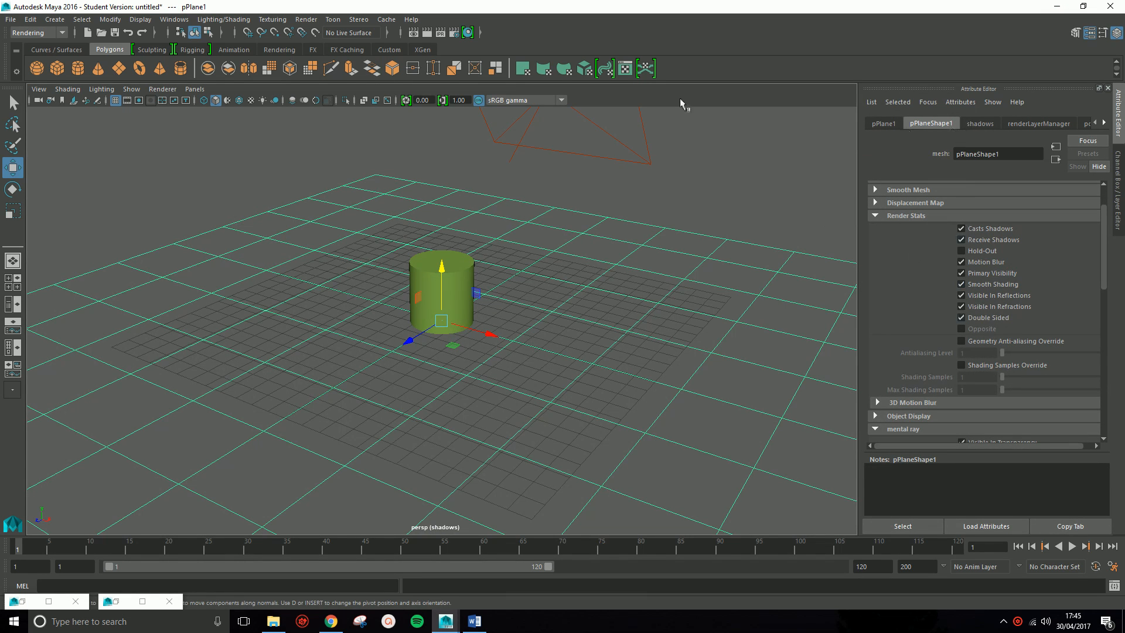
{"action": "left_click", "coordinate": [440, 33]}
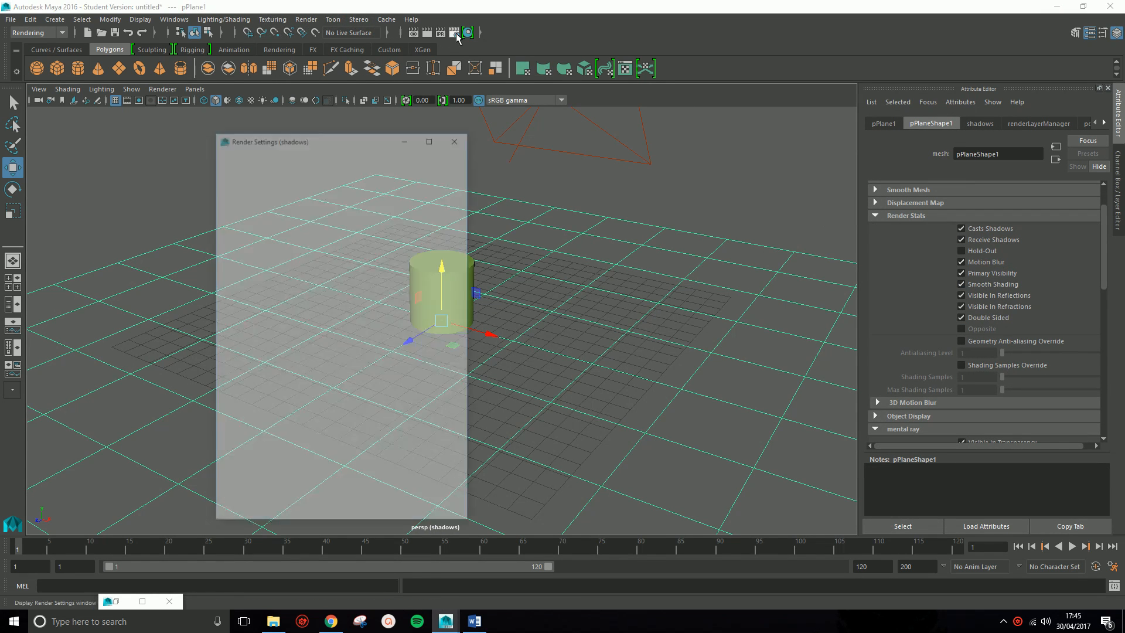
{"action": "left_click", "coordinate": [395, 121]}
{"action": "left_click", "coordinate": [406, 152]}
{"action": "left_click", "coordinate": [475, 153]}
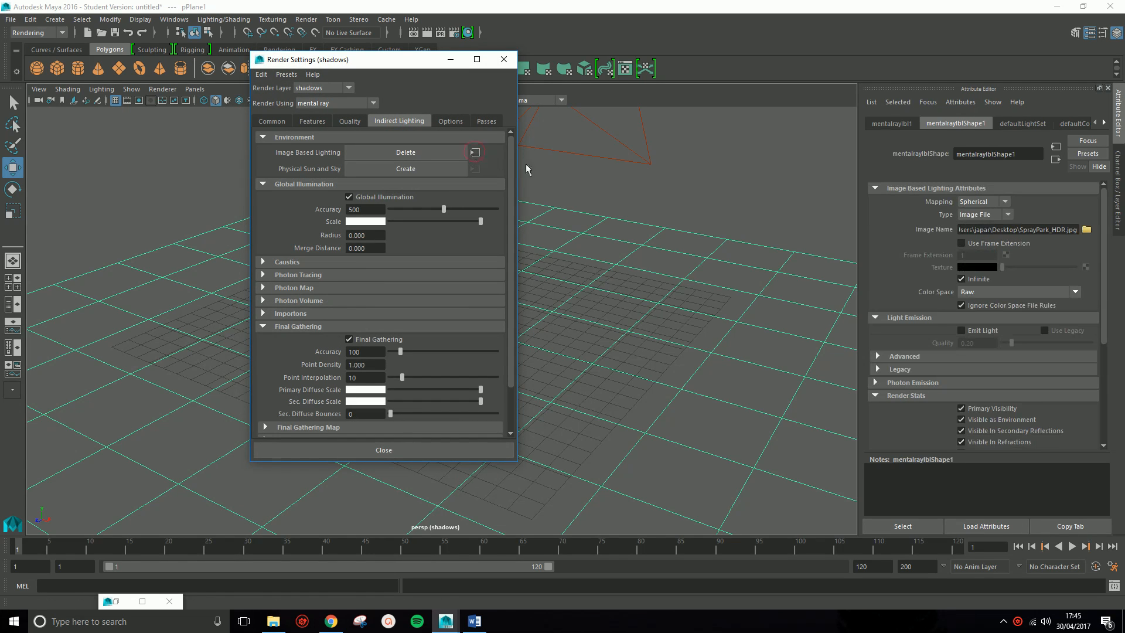
{"action": "left_click", "coordinate": [963, 410]}
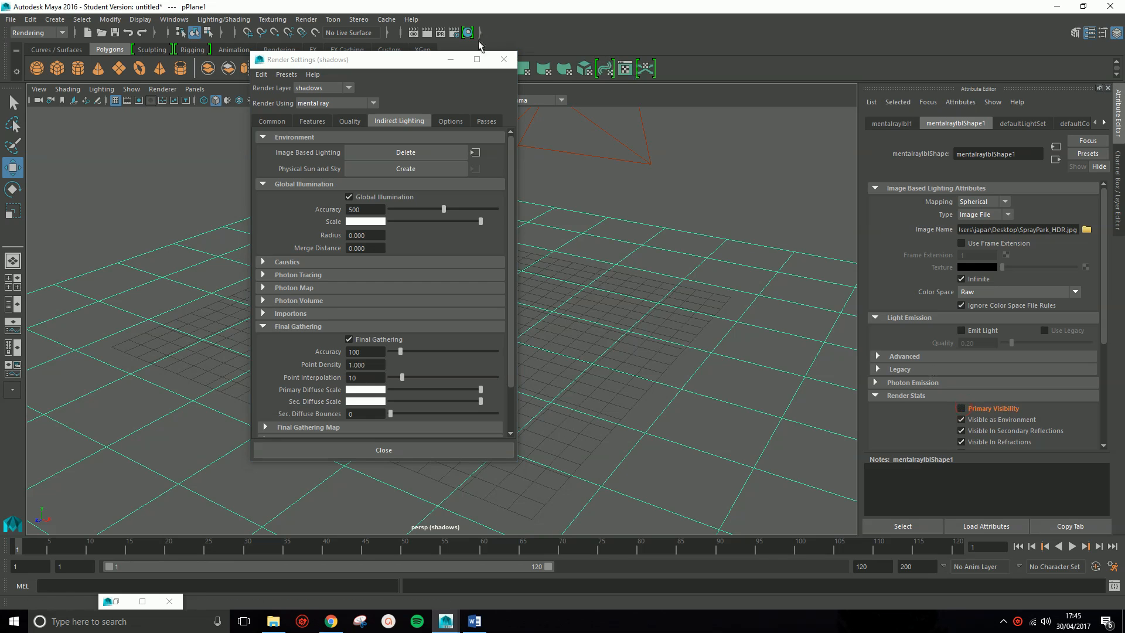
{"action": "left_click", "coordinate": [451, 59]}
Step: Keep the current image, render the shadows layer again, and check the shadow in the alpha channel
{"action": "left_click", "coordinate": [414, 33]}
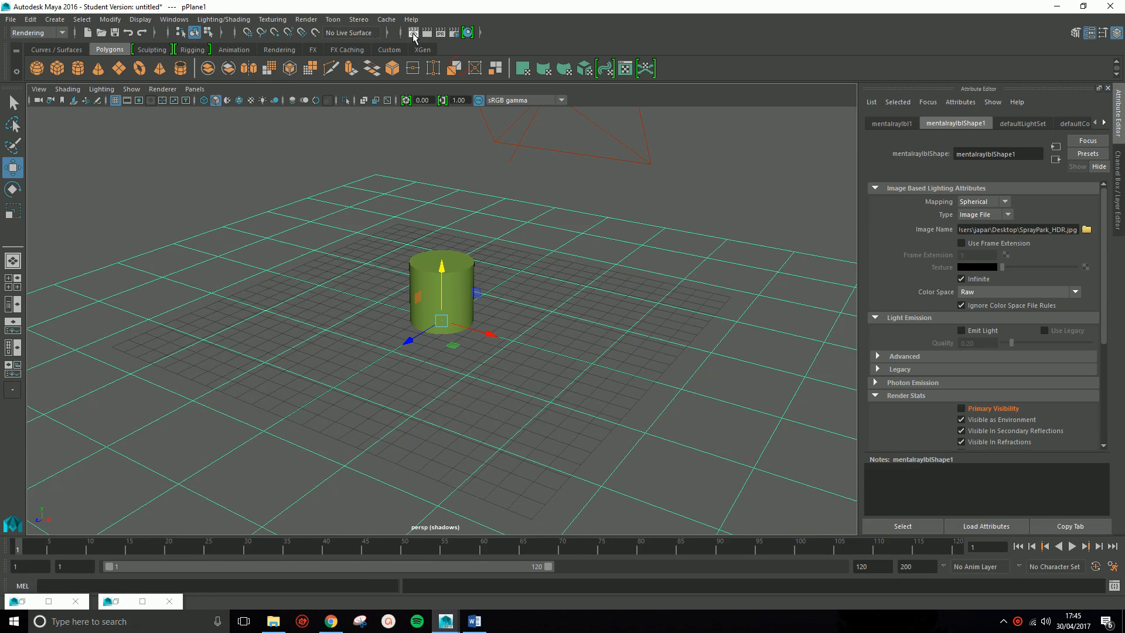
{"action": "double_click", "coordinate": [187, 5]}
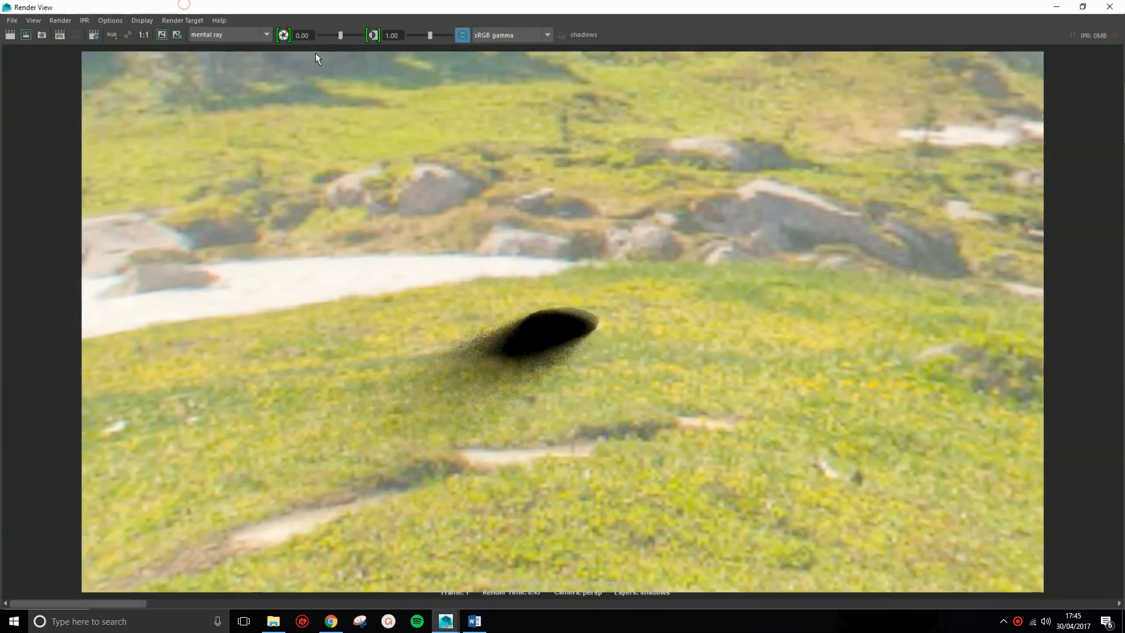
{"action": "left_click", "coordinate": [143, 35]}
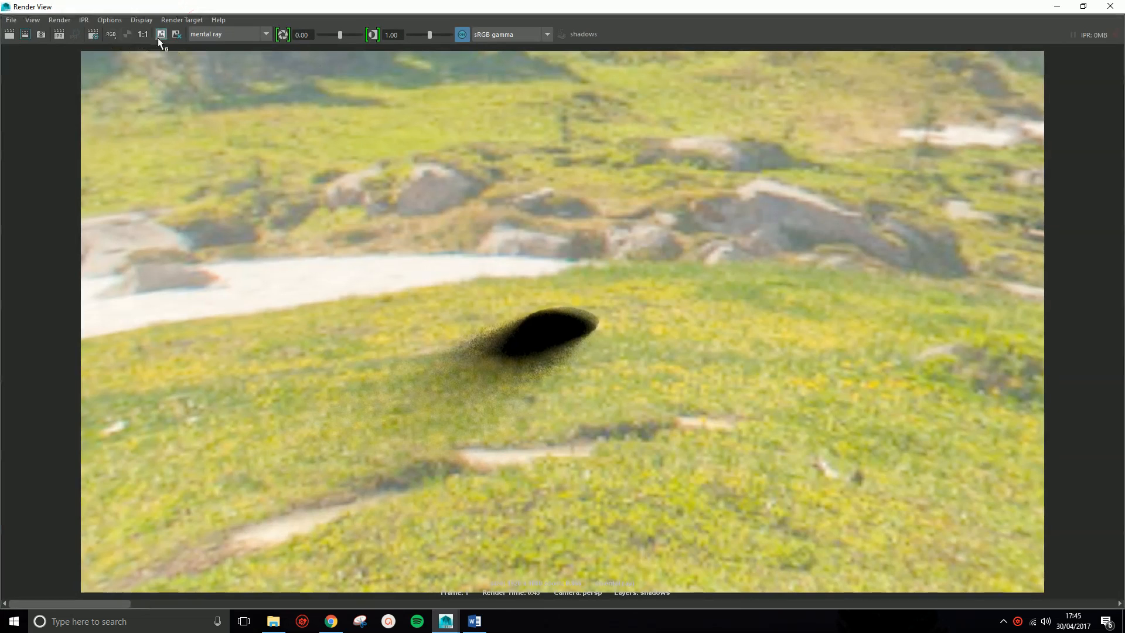
{"action": "left_click", "coordinate": [12, 33]}
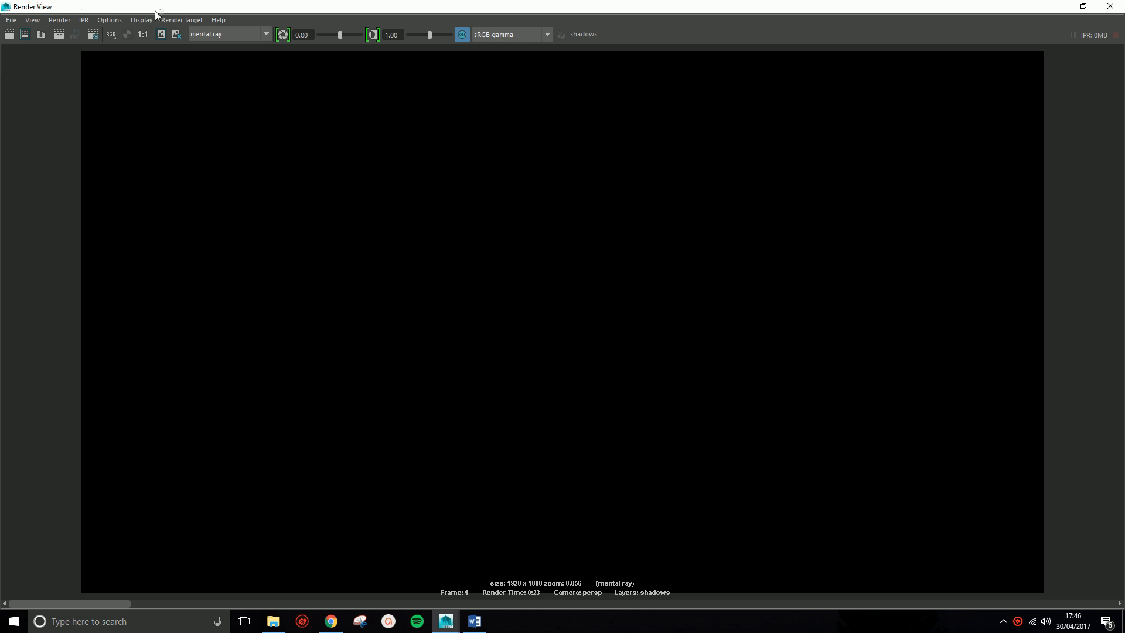
{"action": "left_click", "coordinate": [128, 35]}
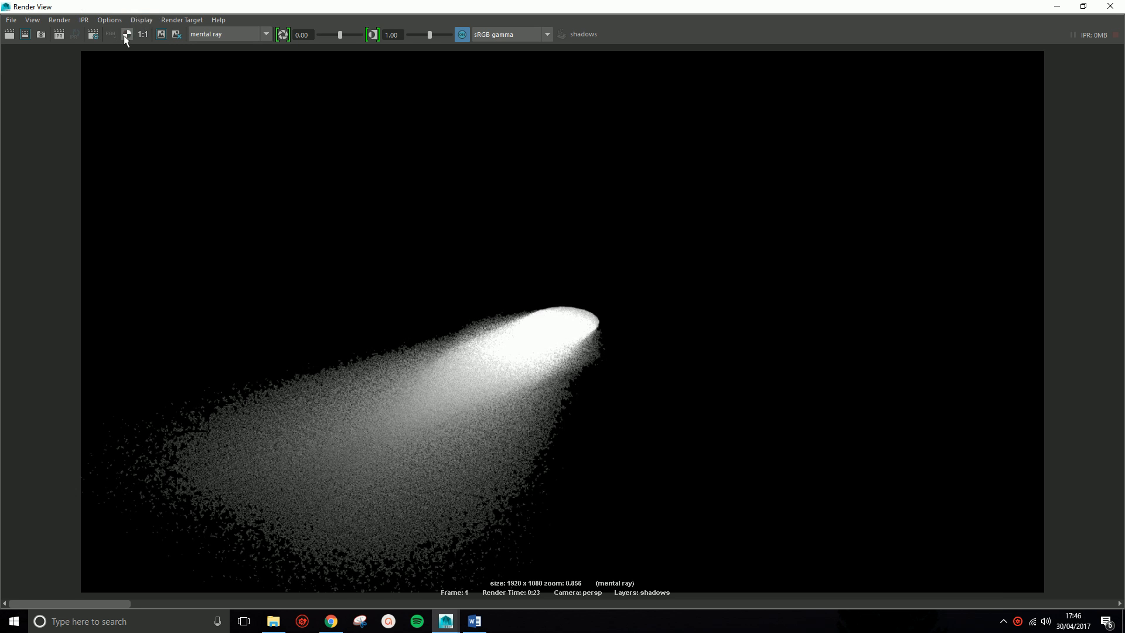
{"action": "left_click", "coordinate": [110, 37]}
Step: Set the area light's raytrace Shadow Rays to 30 and Ray Depth Limit to 6
{"action": "left_click", "coordinate": [1057, 6]}
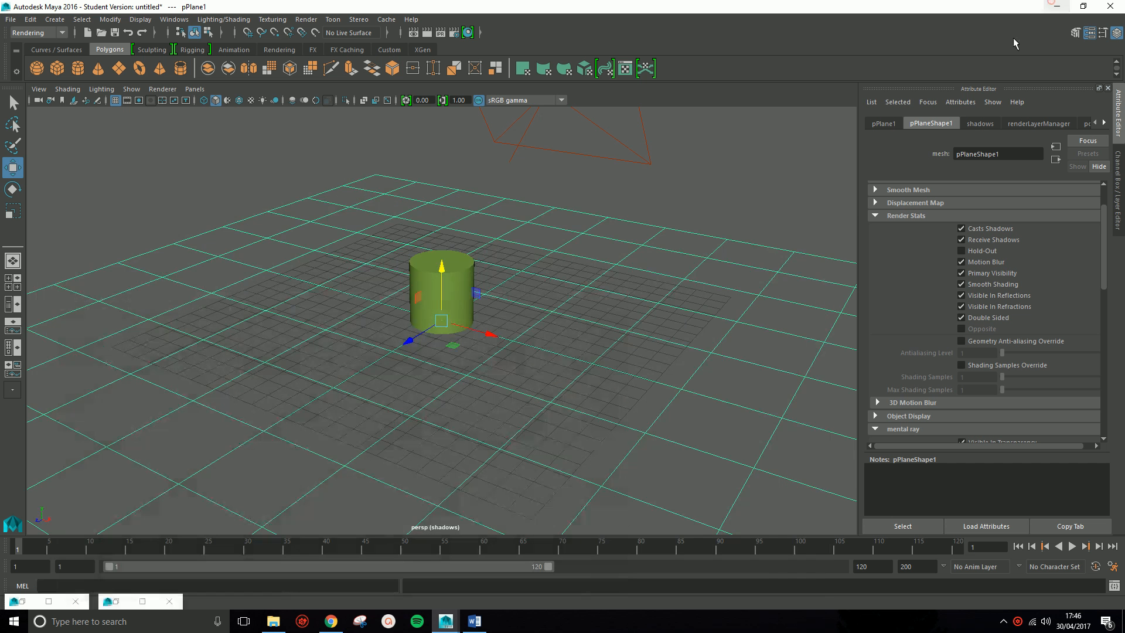
{"action": "left_click", "coordinate": [644, 128]}
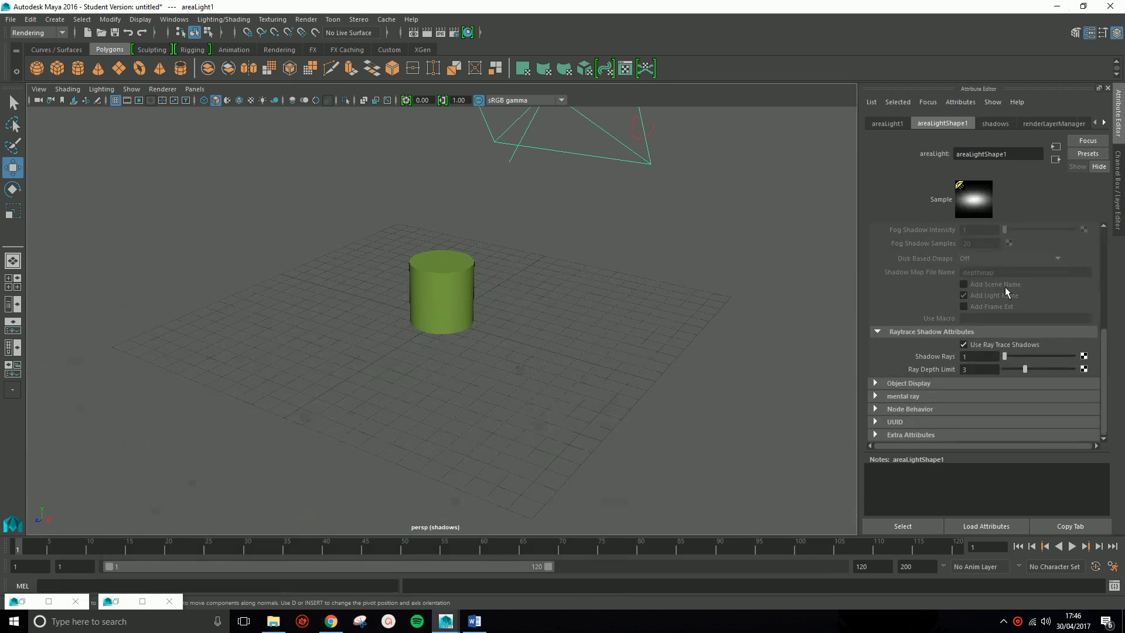
{"action": "left_click_drag", "start_coordinate": [1004, 356], "coordinate": [1048, 375]}
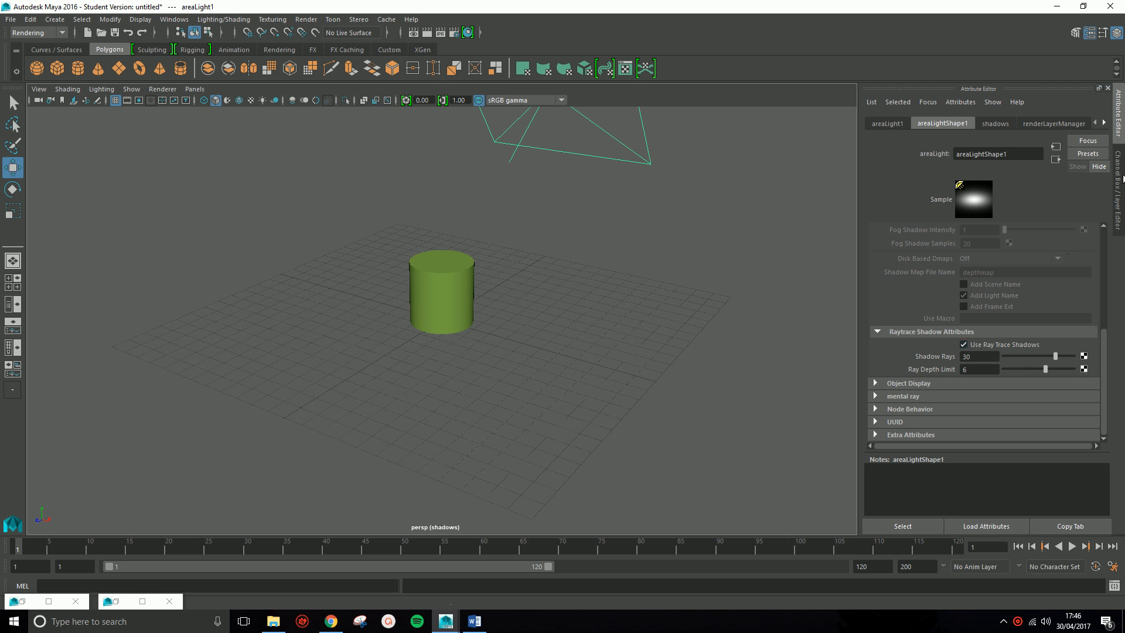
Step: Switch to the masterLayer and render it in the maximized Render View
{"action": "left_click", "coordinate": [1121, 191]}
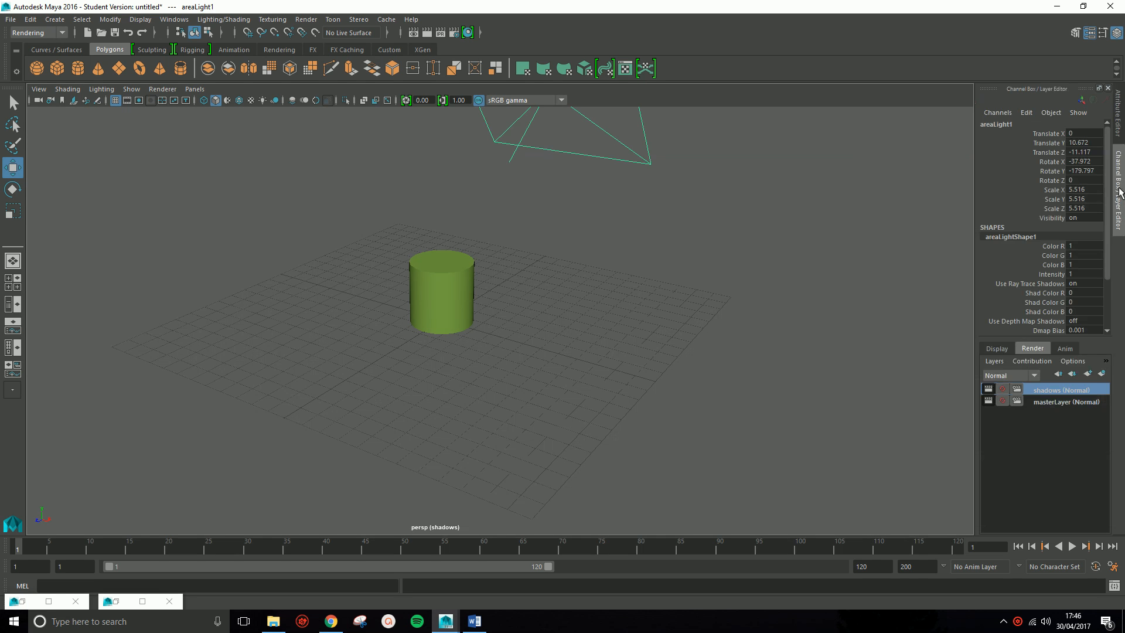
{"action": "left_click", "coordinate": [1057, 402]}
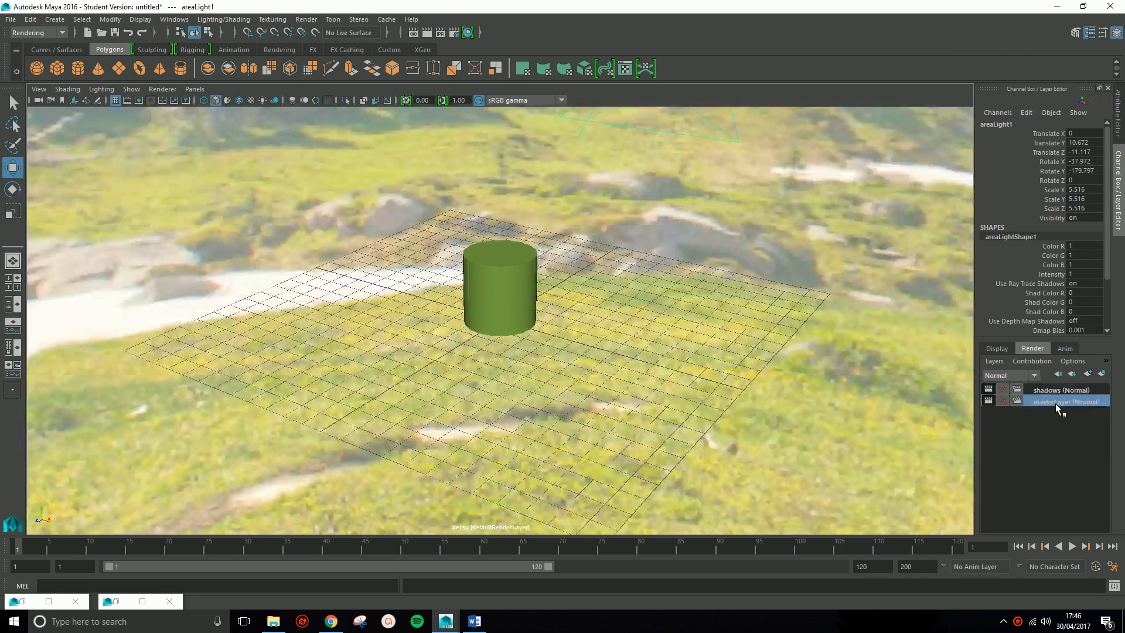
{"action": "left_click", "coordinate": [414, 33]}
{"action": "double_click", "coordinate": [172, 10]}
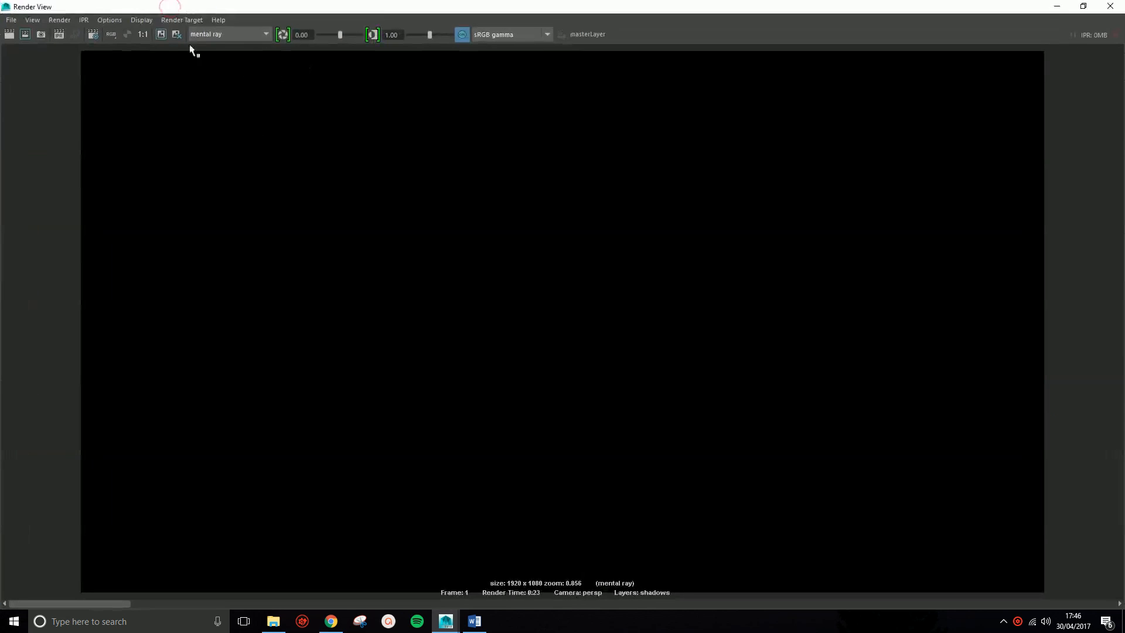
{"action": "left_click", "coordinate": [126, 34]}
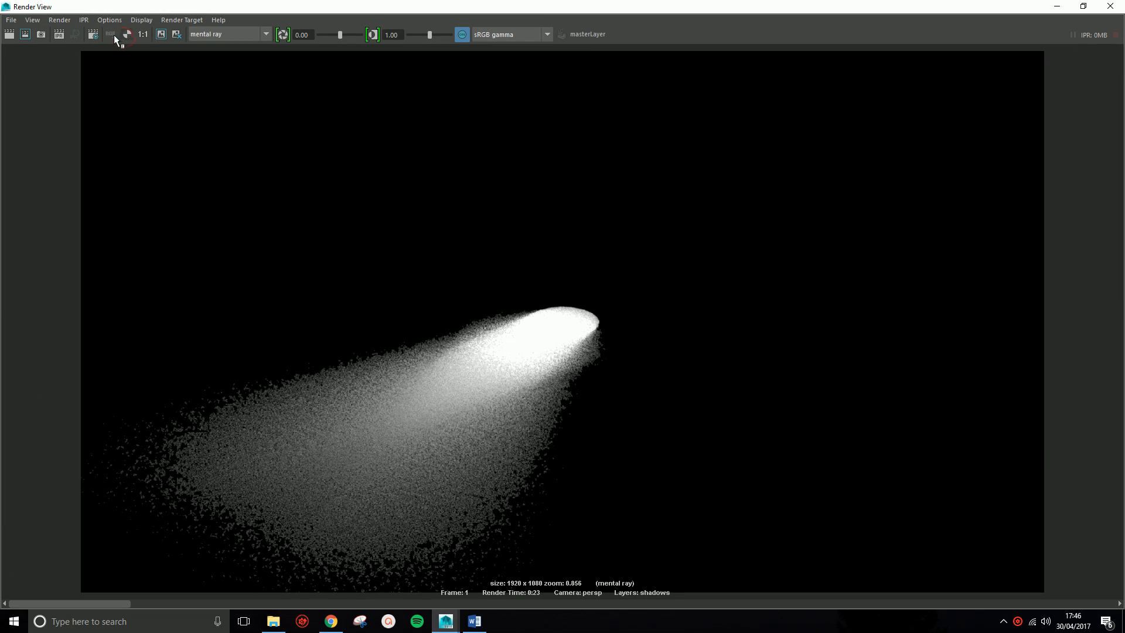
{"action": "left_click", "coordinate": [113, 34]}
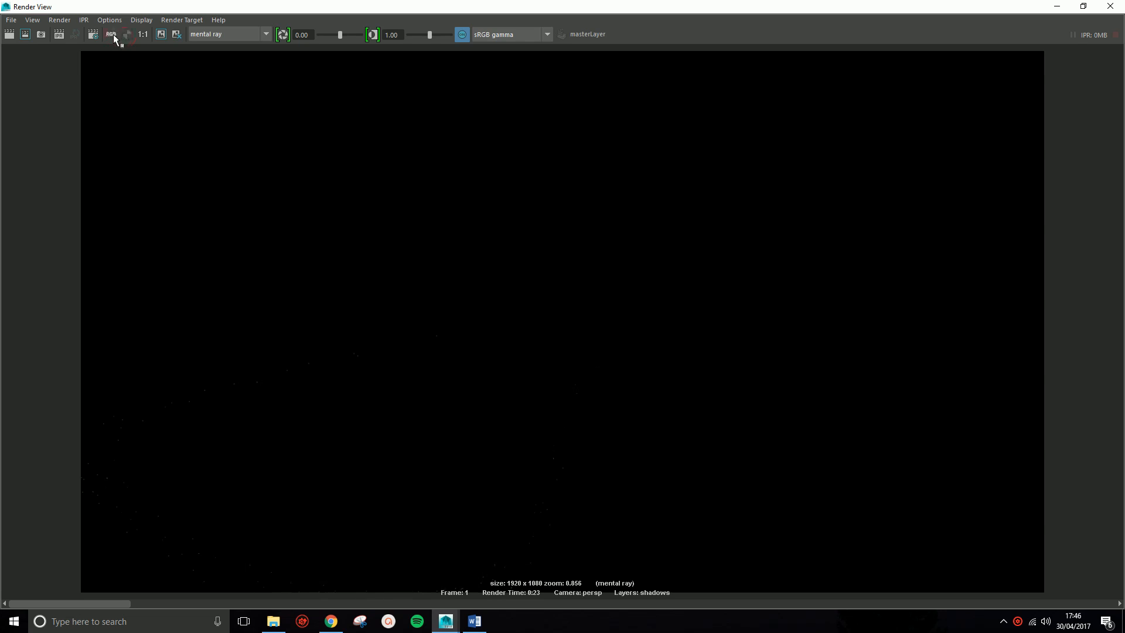
{"action": "left_click", "coordinate": [13, 37]}
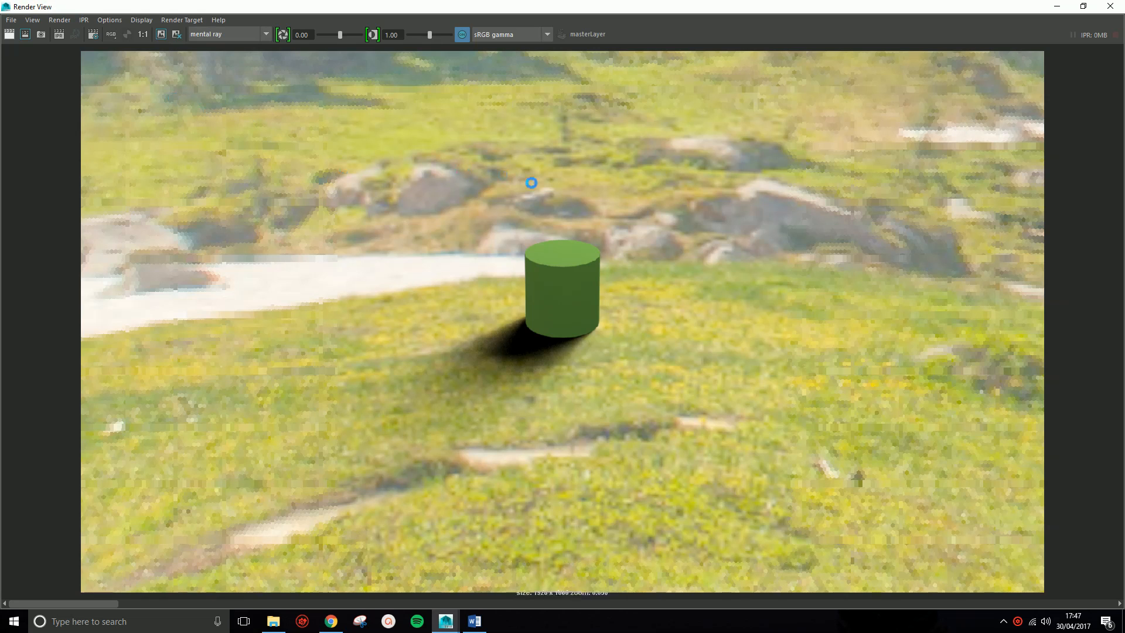
Step: Turn off Primary Visibility for the HDR image-based lighting node in the masterLayer
{"action": "left_click", "coordinate": [1058, 7]}
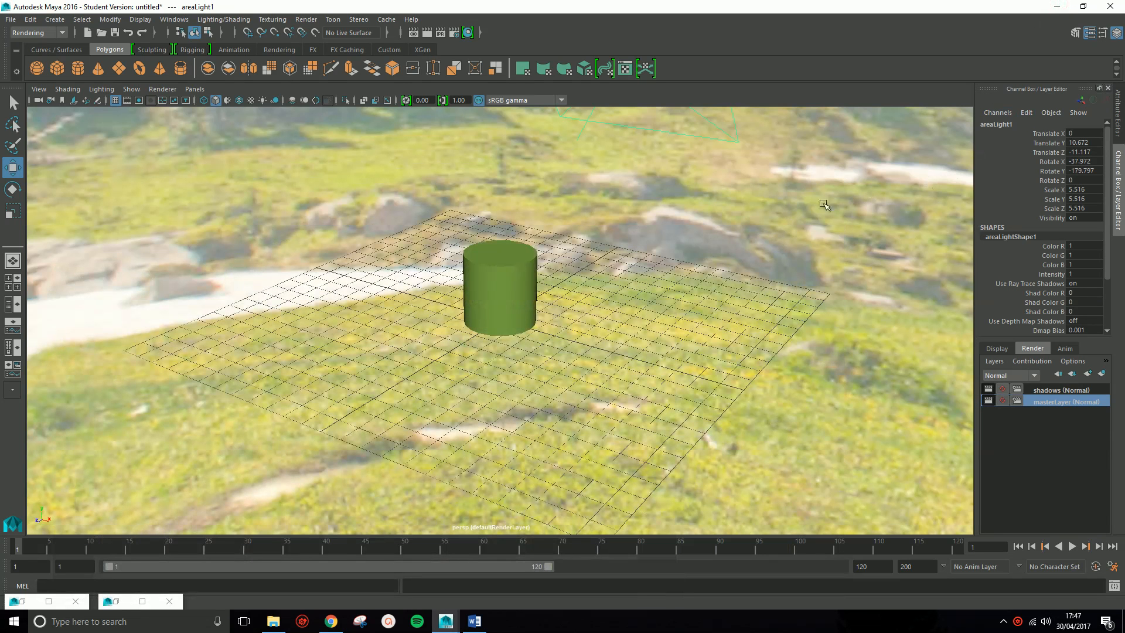
{"action": "left_click", "coordinate": [786, 176]}
{"action": "left_click", "coordinate": [736, 243]}
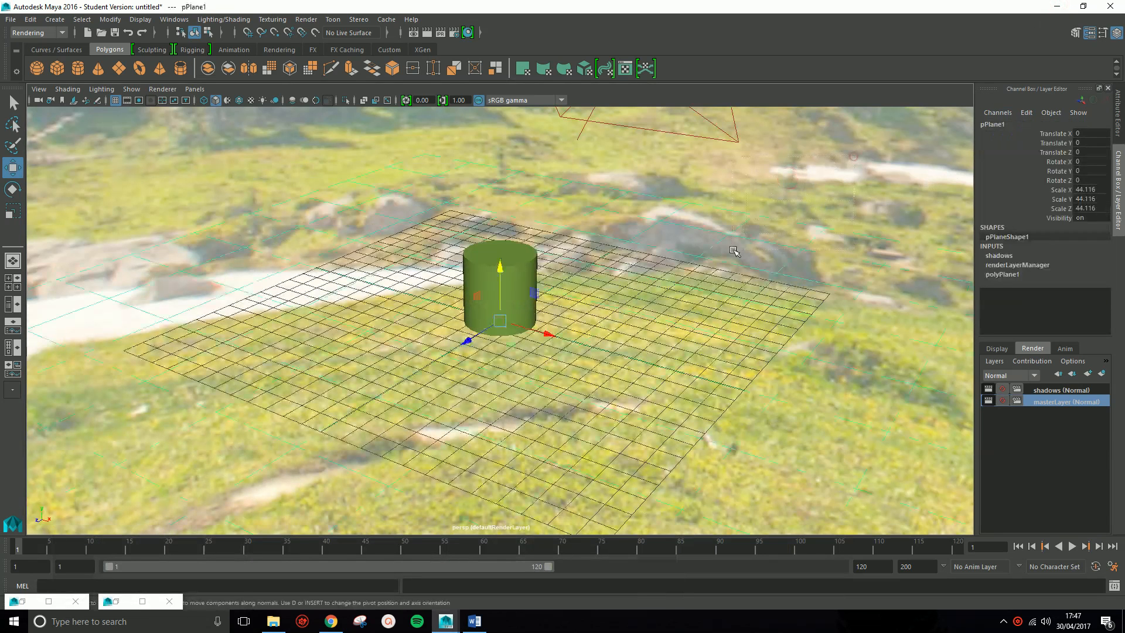
{"action": "left_click", "coordinate": [621, 157]}
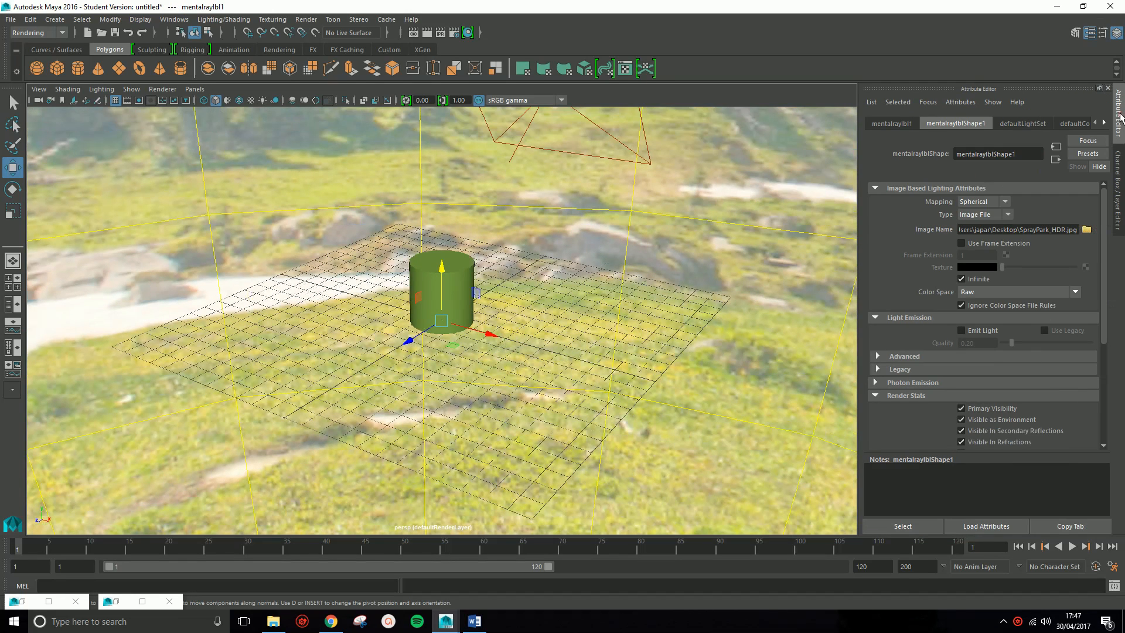
{"action": "left_click", "coordinate": [1119, 117]}
Step: Turn off Casts Shadows in the cylinder's render stats in the masterLayer
{"action": "left_click", "coordinate": [567, 365]}
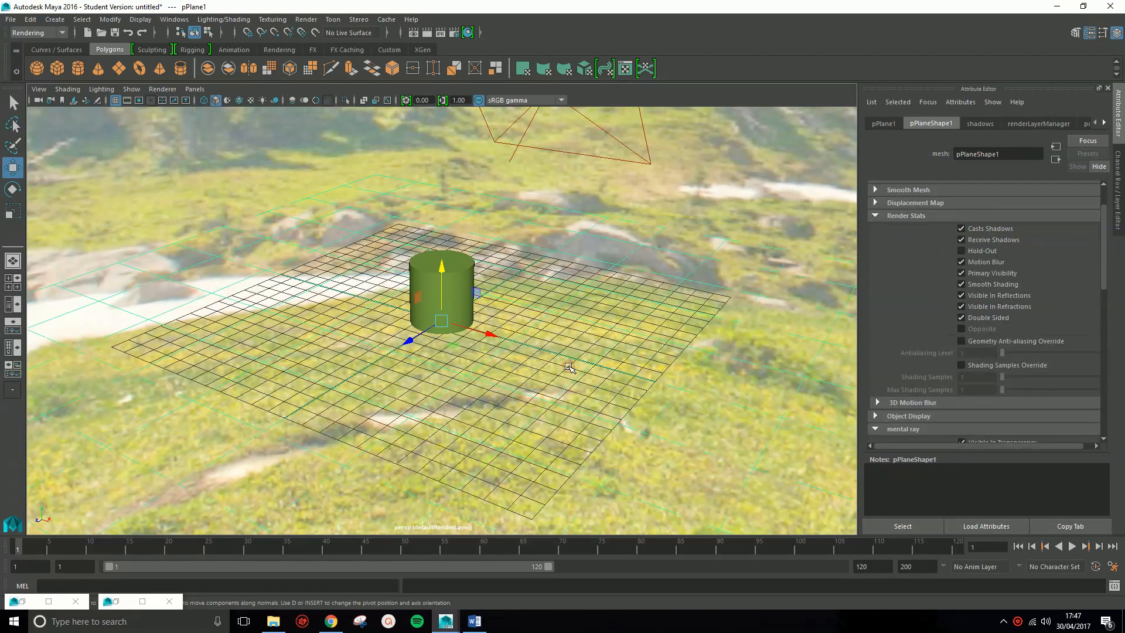
{"action": "left_click", "coordinate": [455, 281]}
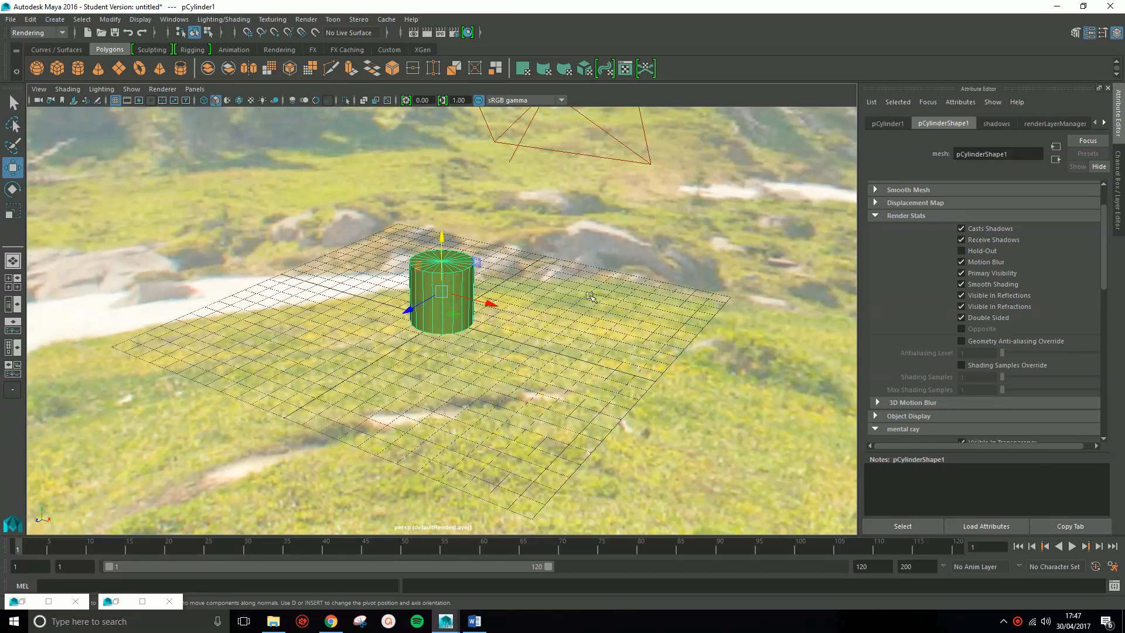
{"action": "left_click", "coordinate": [962, 229]}
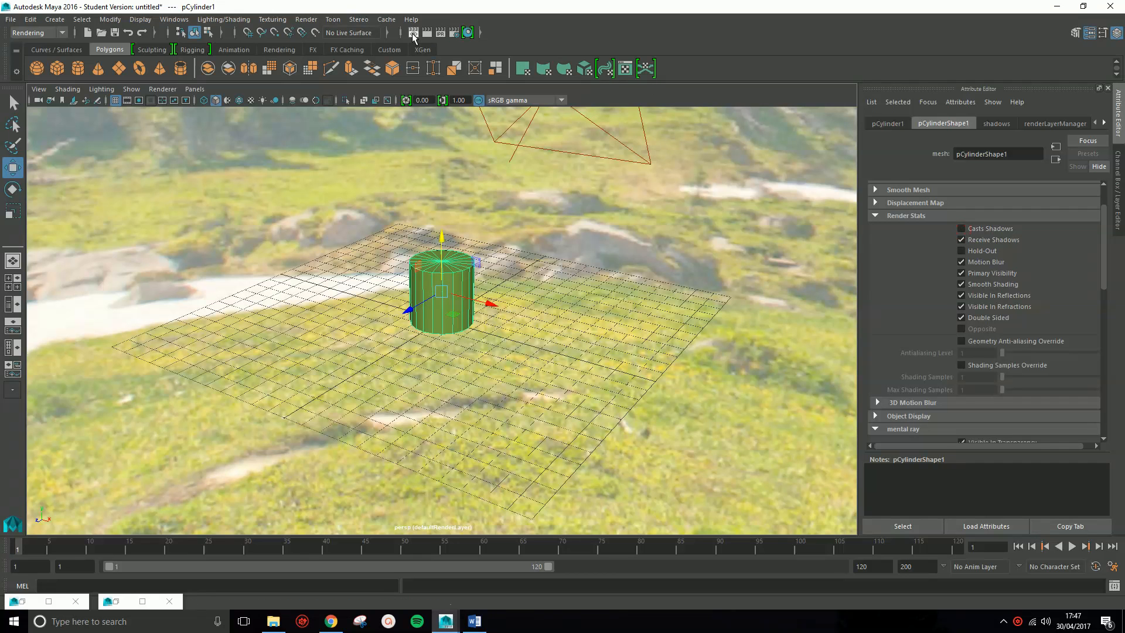
Step: Keep the current image, render the masterLayer again, and check the cylinder in the alpha channel
{"action": "left_click", "coordinate": [414, 32]}
{"action": "double_click", "coordinate": [167, 4]}
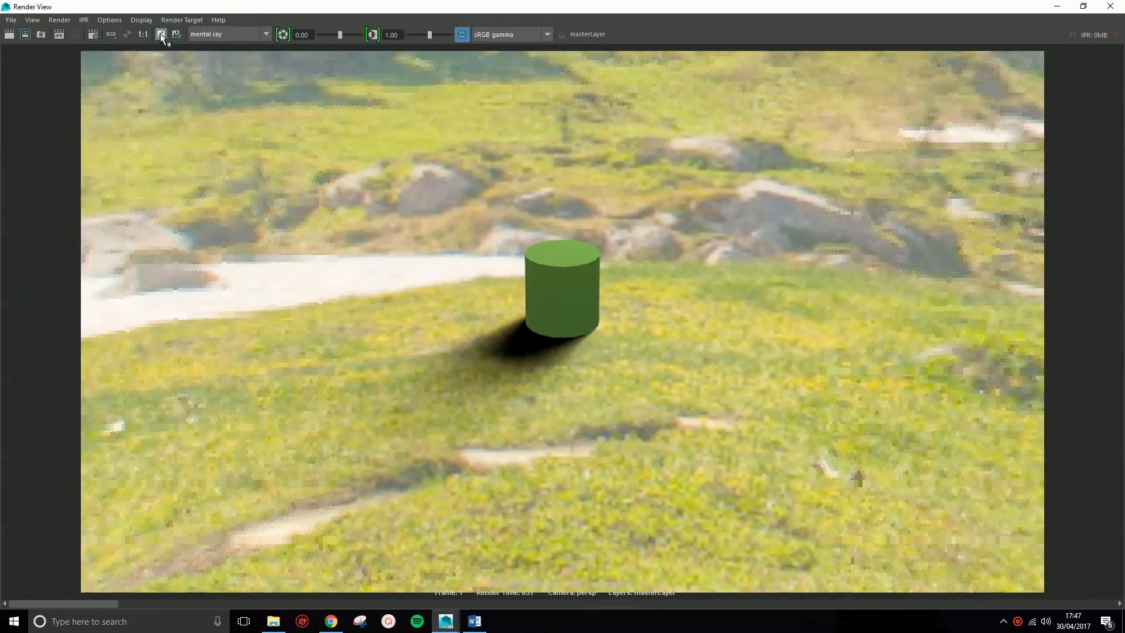
{"action": "left_click", "coordinate": [161, 33]}
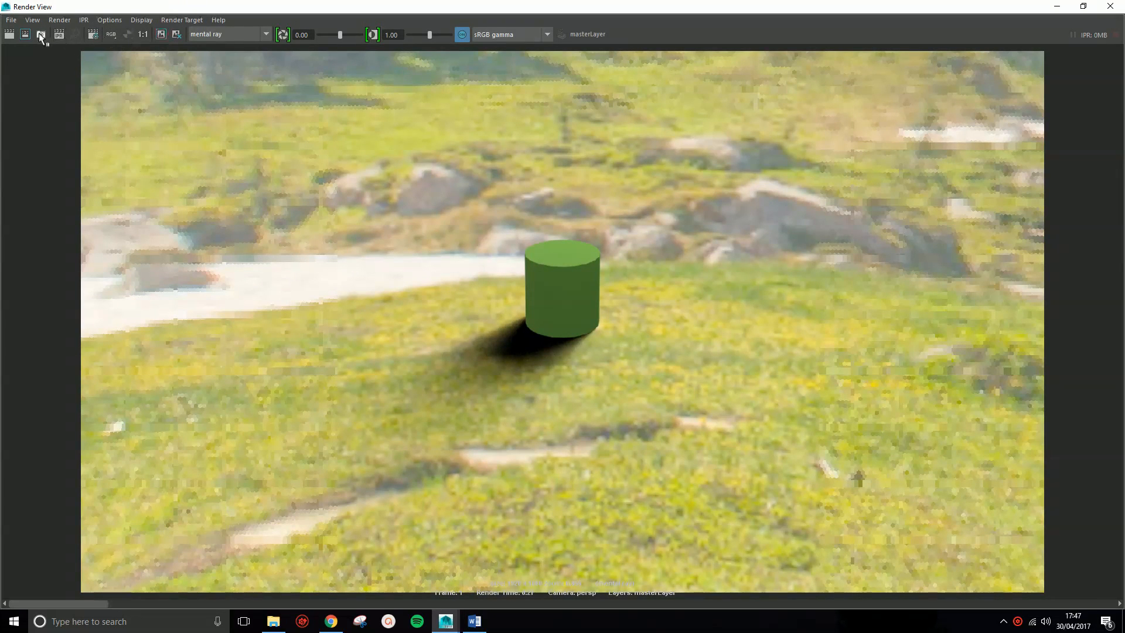
{"action": "left_click", "coordinate": [9, 32]}
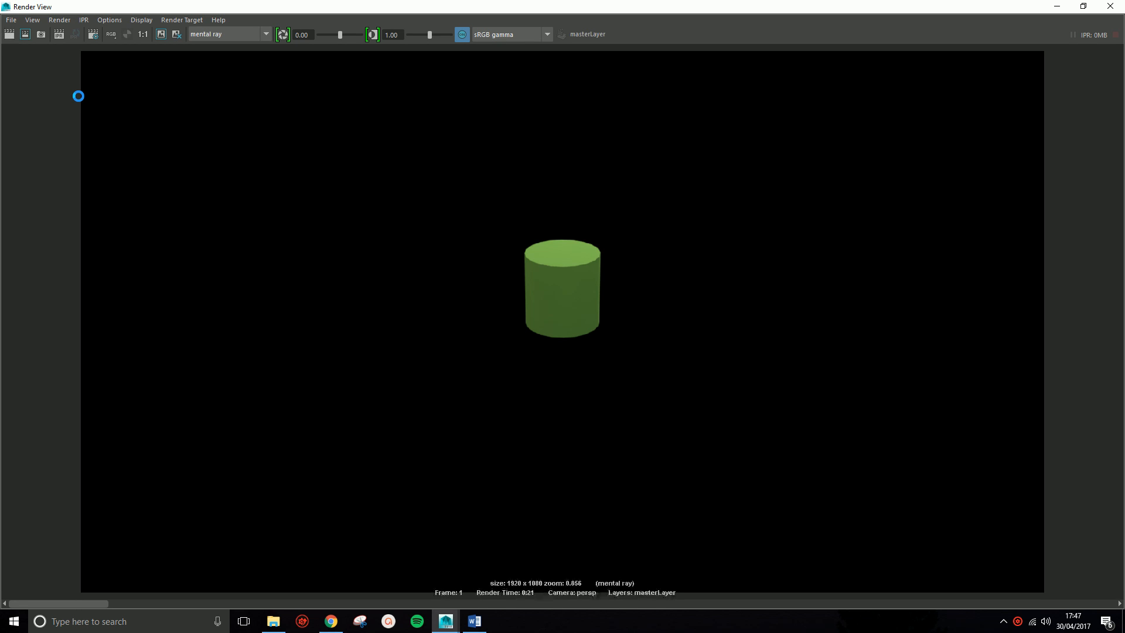
{"action": "left_click", "coordinate": [128, 34]}
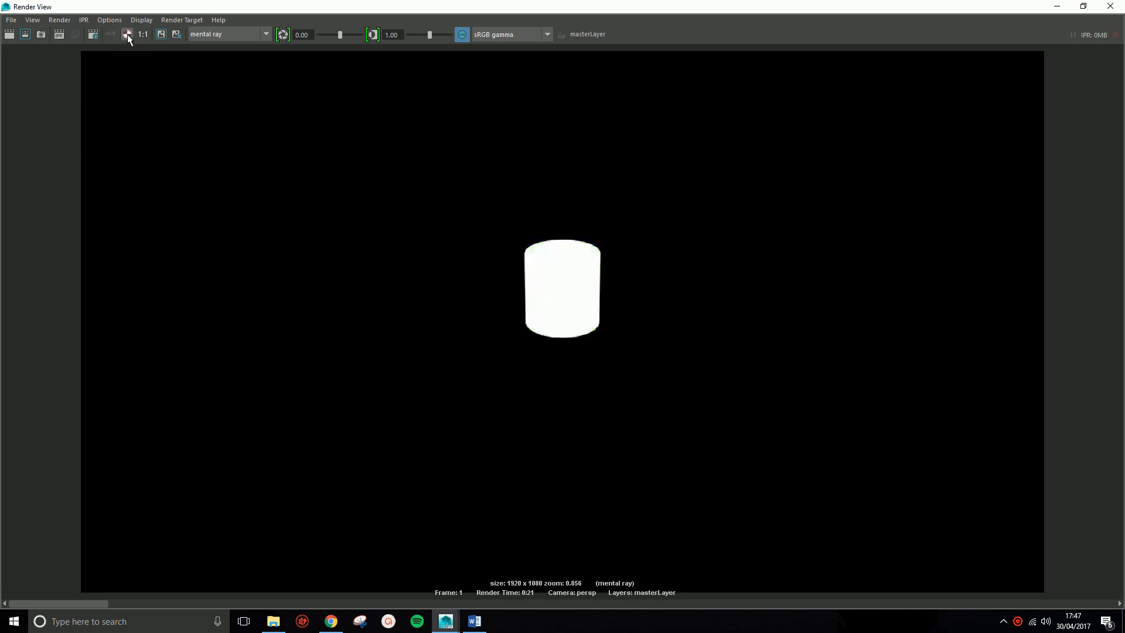
{"action": "left_click", "coordinate": [109, 35]}
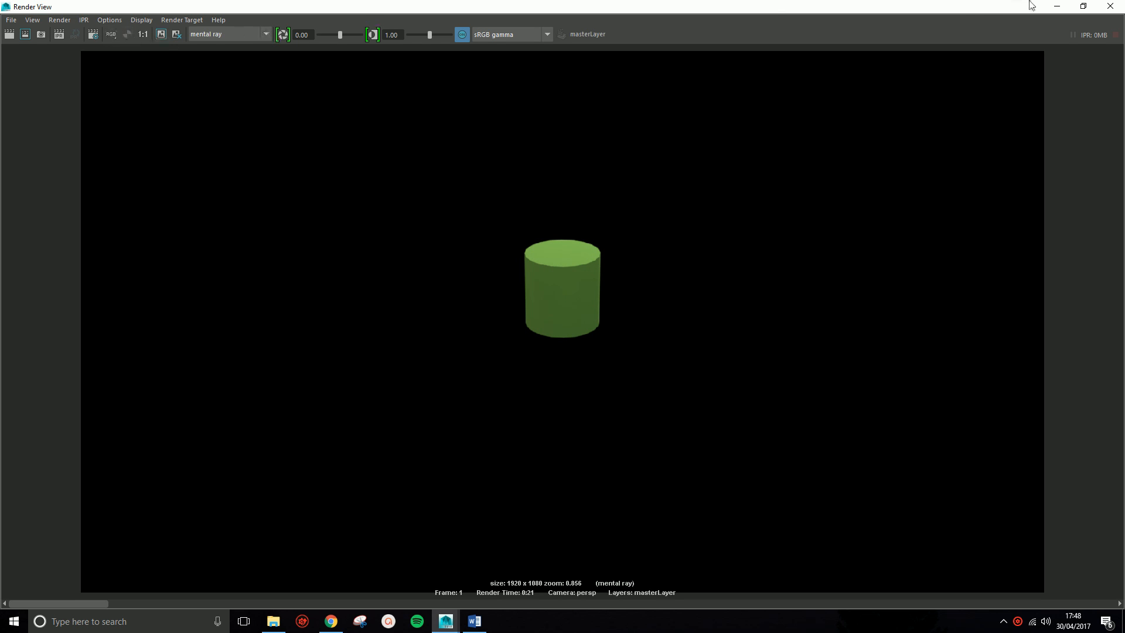
Step: Switch to the shadows layer, render it while keeping the current image, and check its alpha channel
{"action": "left_click", "coordinate": [1057, 6]}
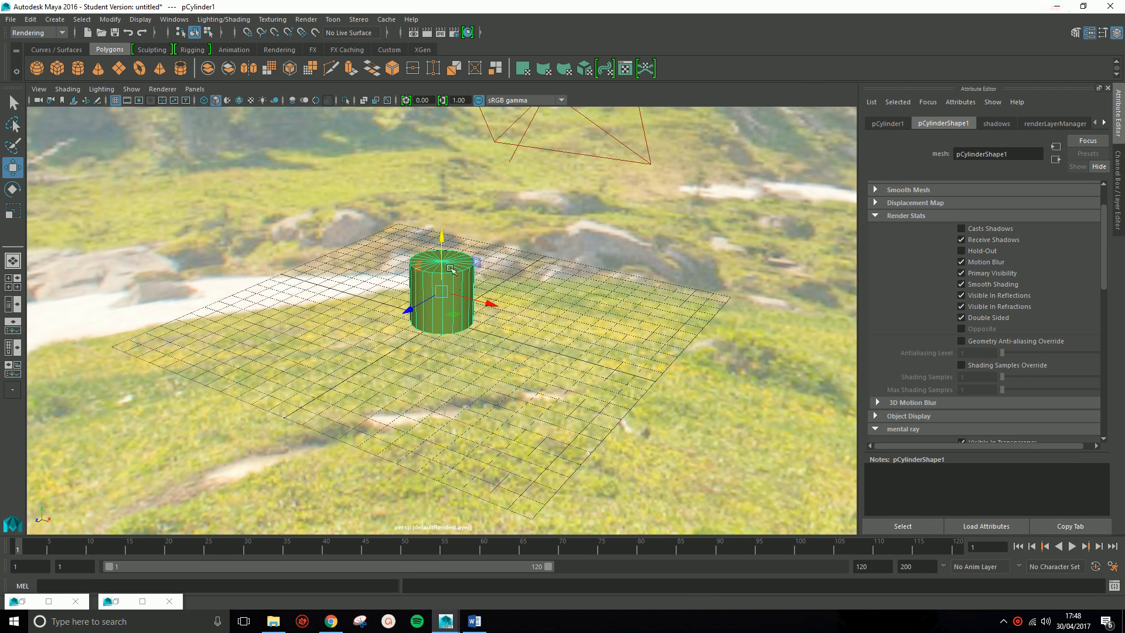
{"action": "left_click", "coordinate": [1119, 193]}
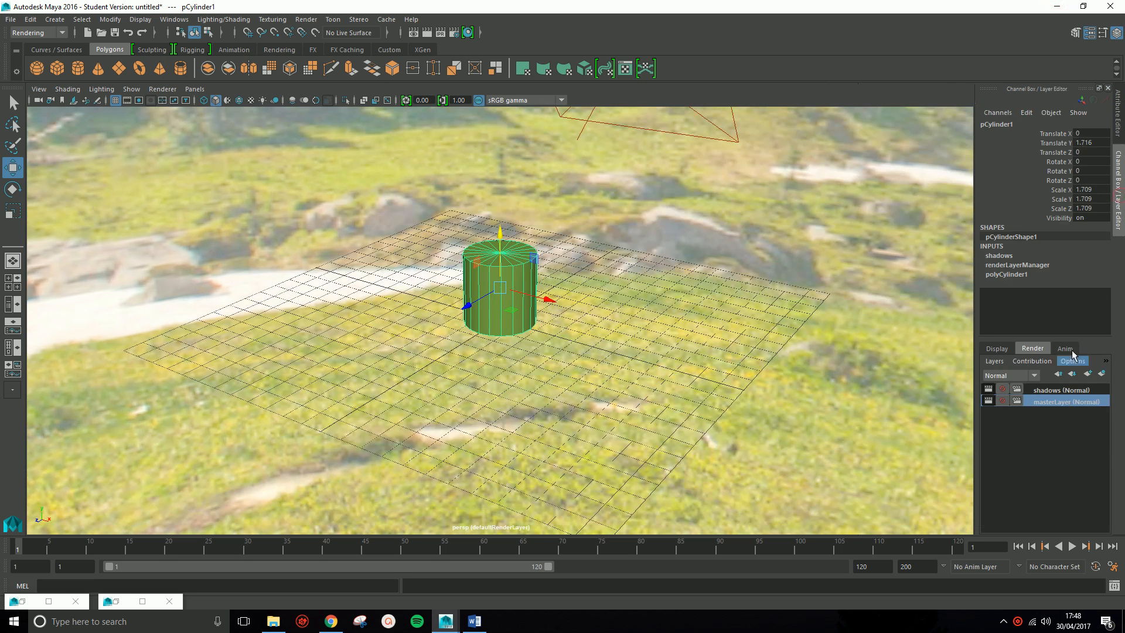
{"action": "left_click", "coordinate": [1055, 390]}
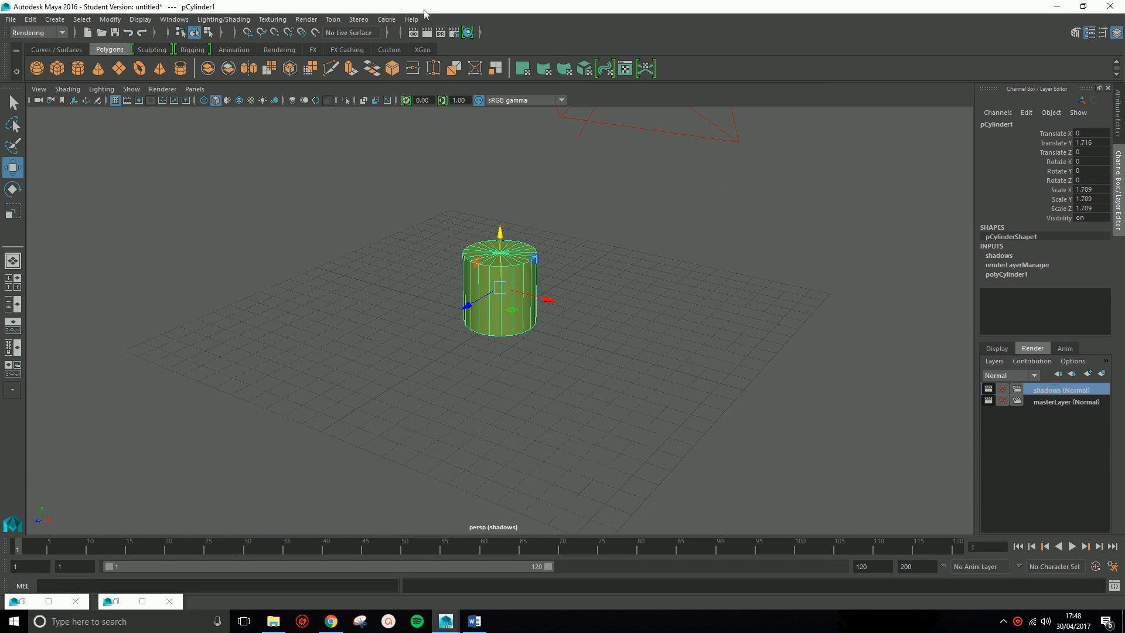
{"action": "left_click", "coordinate": [414, 34]}
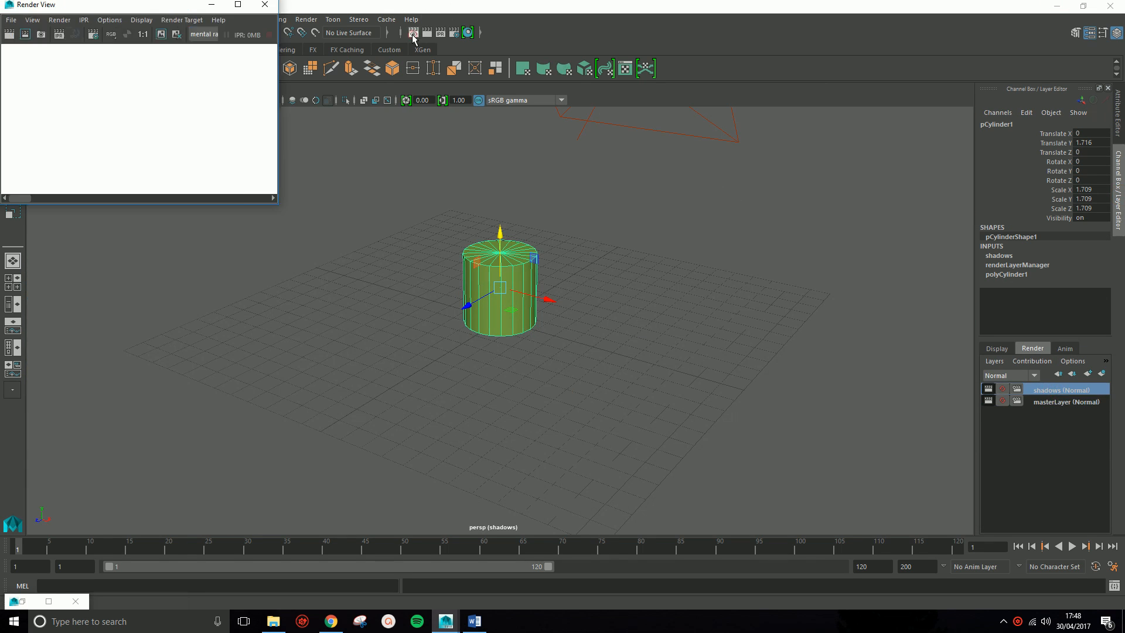
{"action": "double_click", "coordinate": [151, 5]}
{"action": "left_click", "coordinate": [162, 35]}
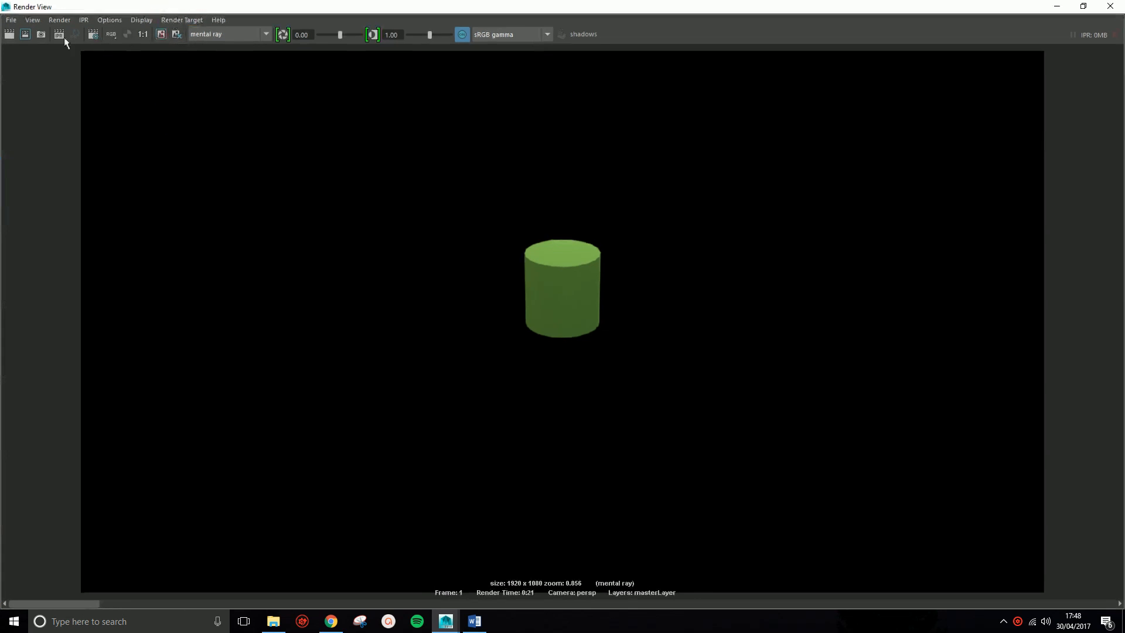
{"action": "left_click", "coordinate": [9, 35]}
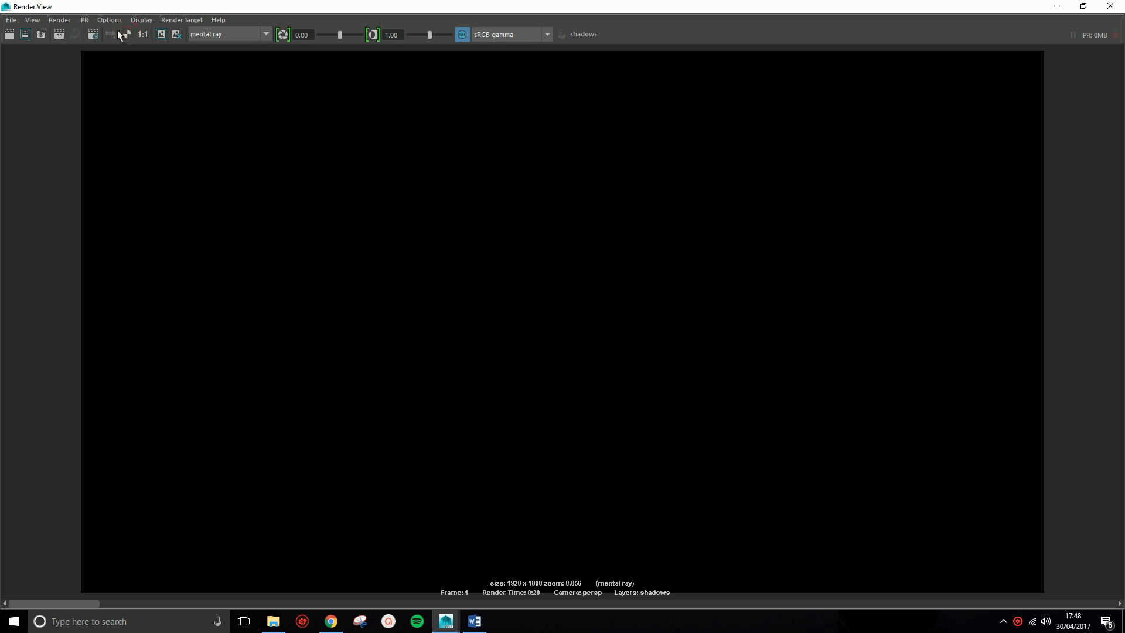
Step: In the shadows layer, check the ground plane's and area light's shadow settings, and turn on Casts Shadows for the cylinder as a layer override
{"action": "left_click", "coordinate": [1058, 6]}
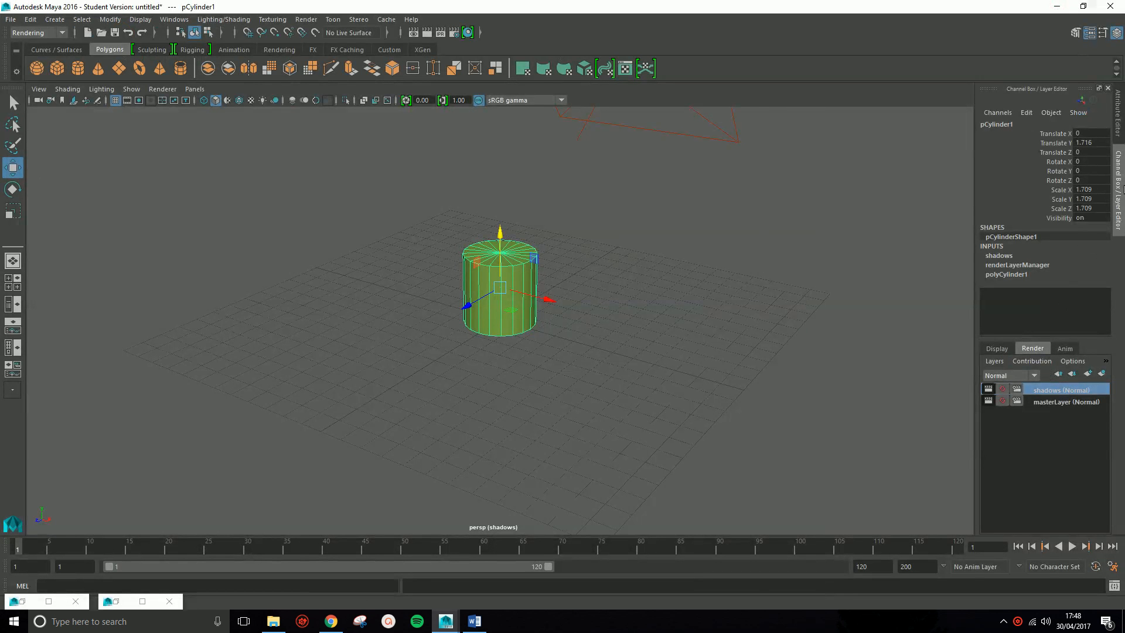
{"action": "left_click", "coordinate": [838, 327]}
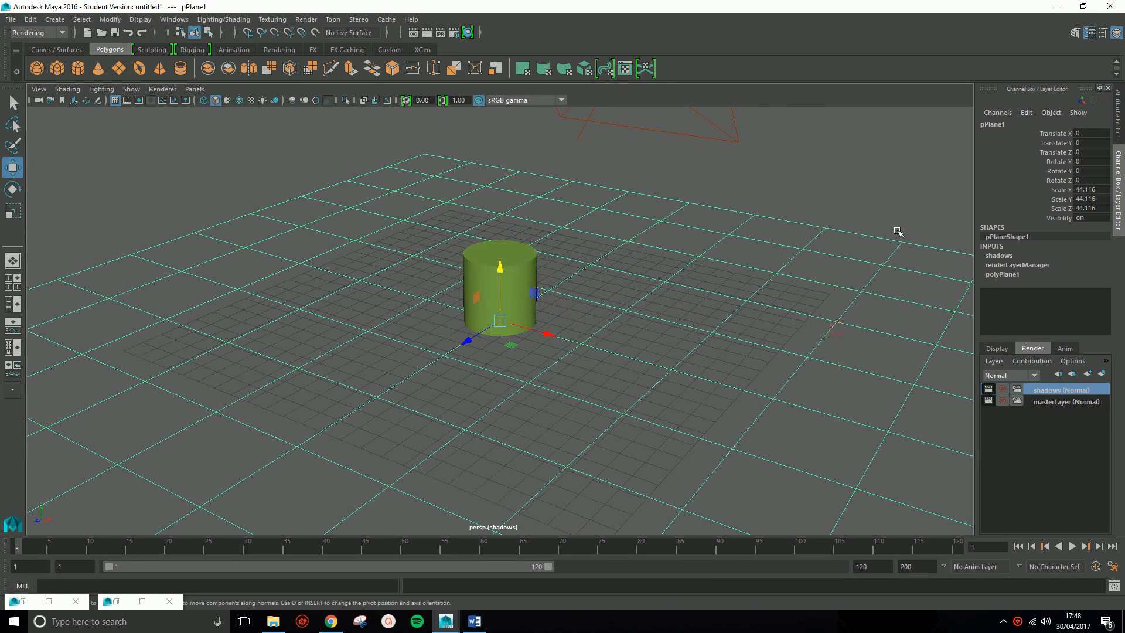
{"action": "left_click", "coordinate": [1120, 105]}
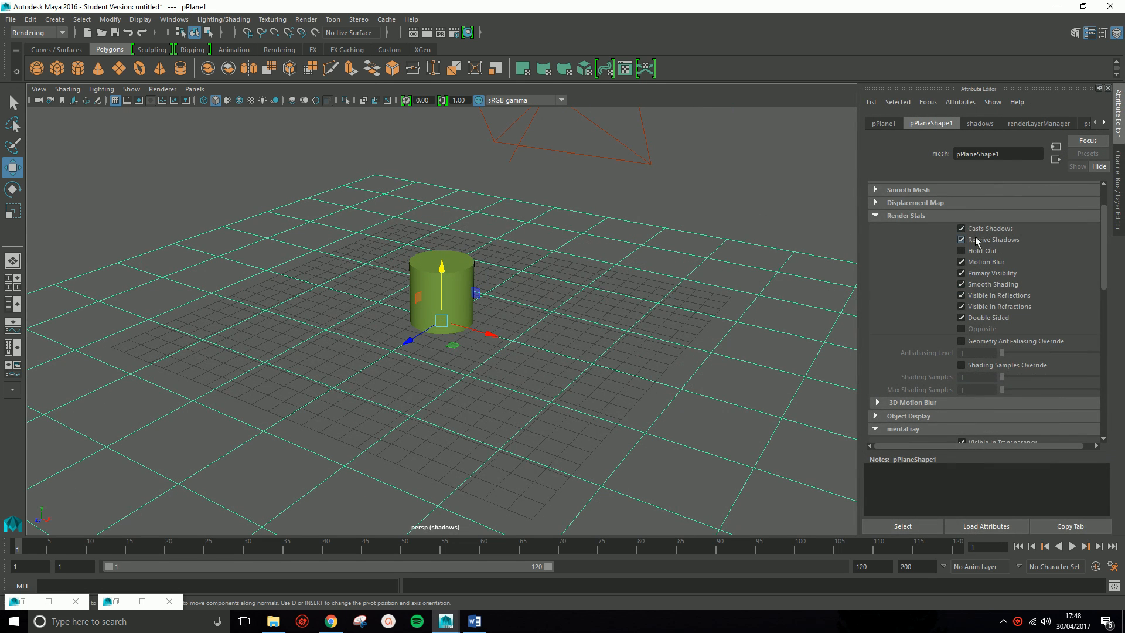
{"action": "scroll", "coordinate": [980, 282], "scroll_direction": "down", "scroll_amount": 3}
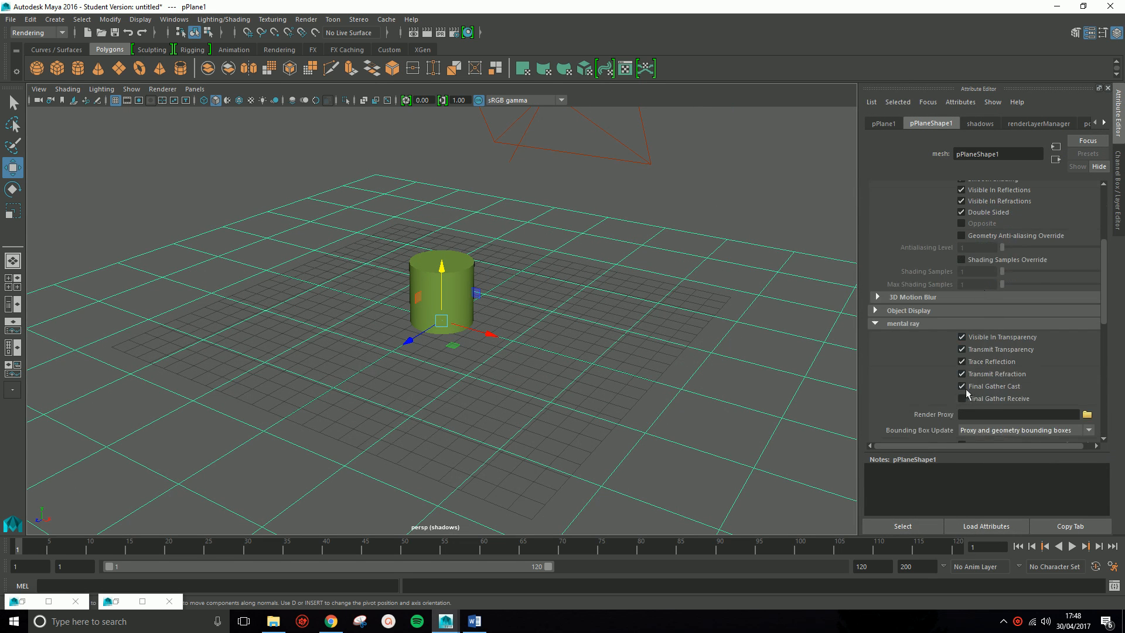
{"action": "left_click", "coordinate": [556, 153]}
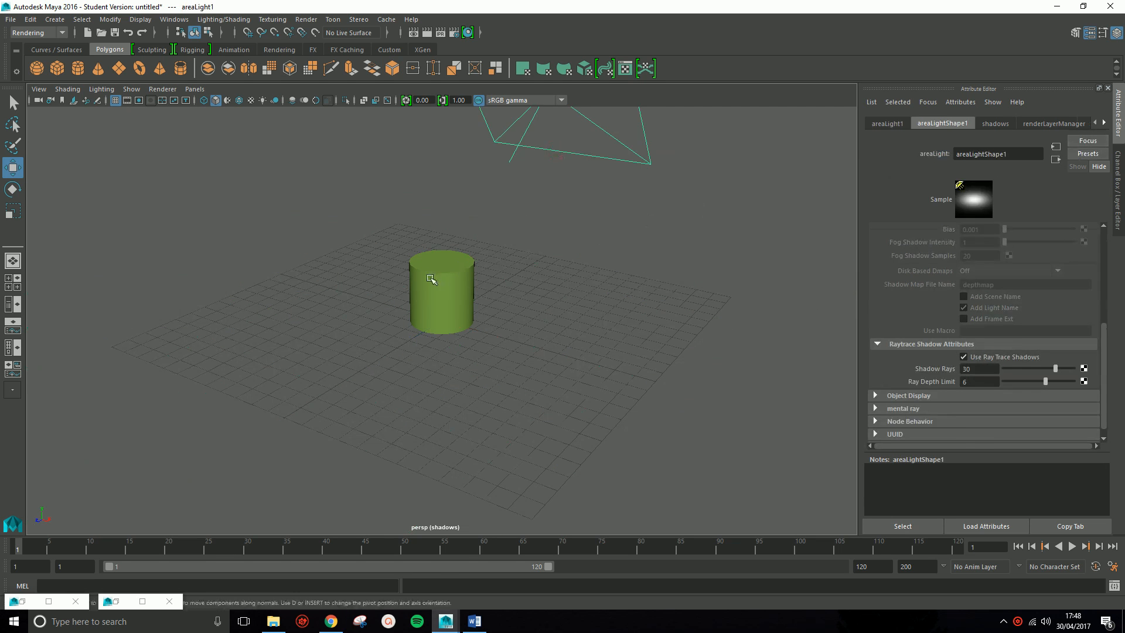
{"action": "left_click", "coordinate": [456, 272]}
{"action": "scroll", "coordinate": [1000, 275], "scroll_direction": "up", "scroll_amount": 3}
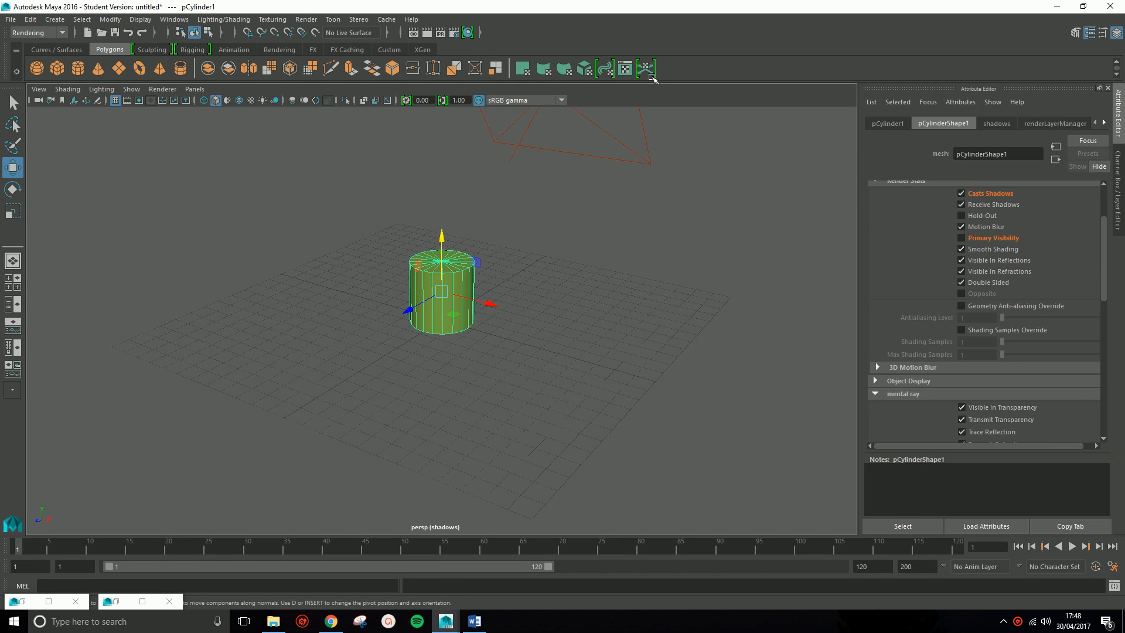
Step: Render the shadows layer again in the maximized Render View to check the cylinder's shadow in the alpha channel
{"action": "left_click", "coordinate": [414, 32]}
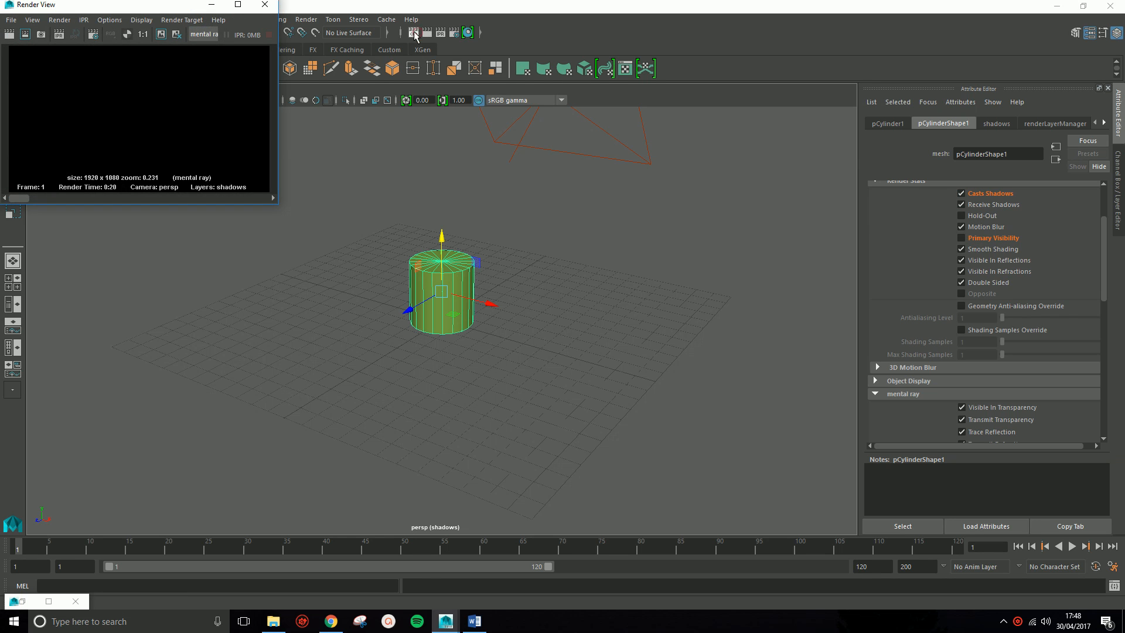
{"action": "double_click", "coordinate": [181, 8]}
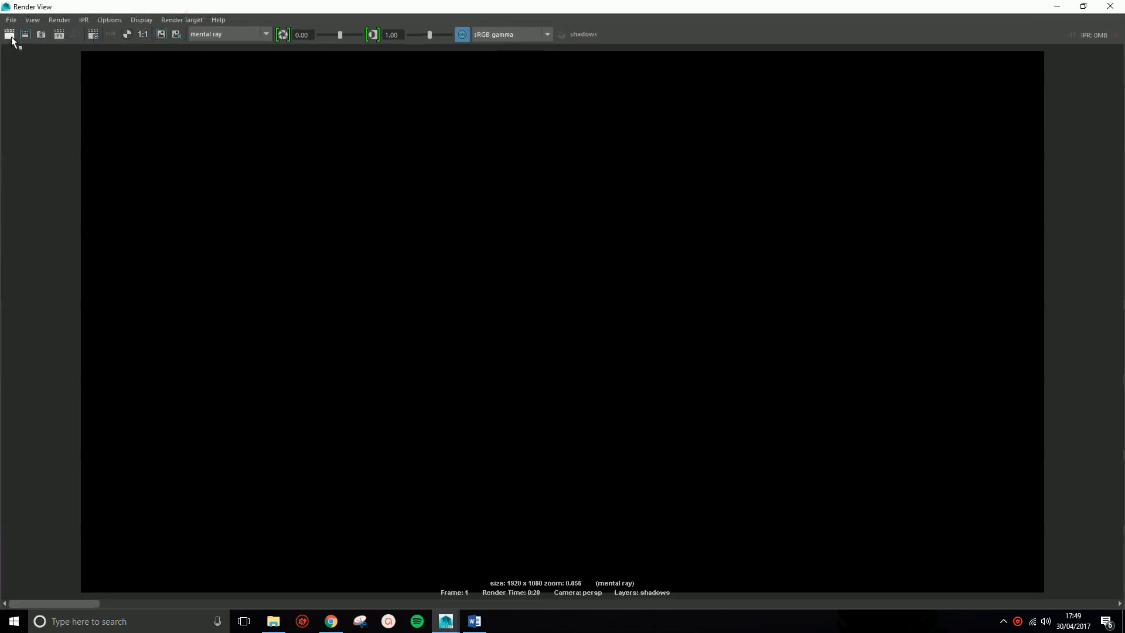
{"action": "left_click", "coordinate": [10, 35]}
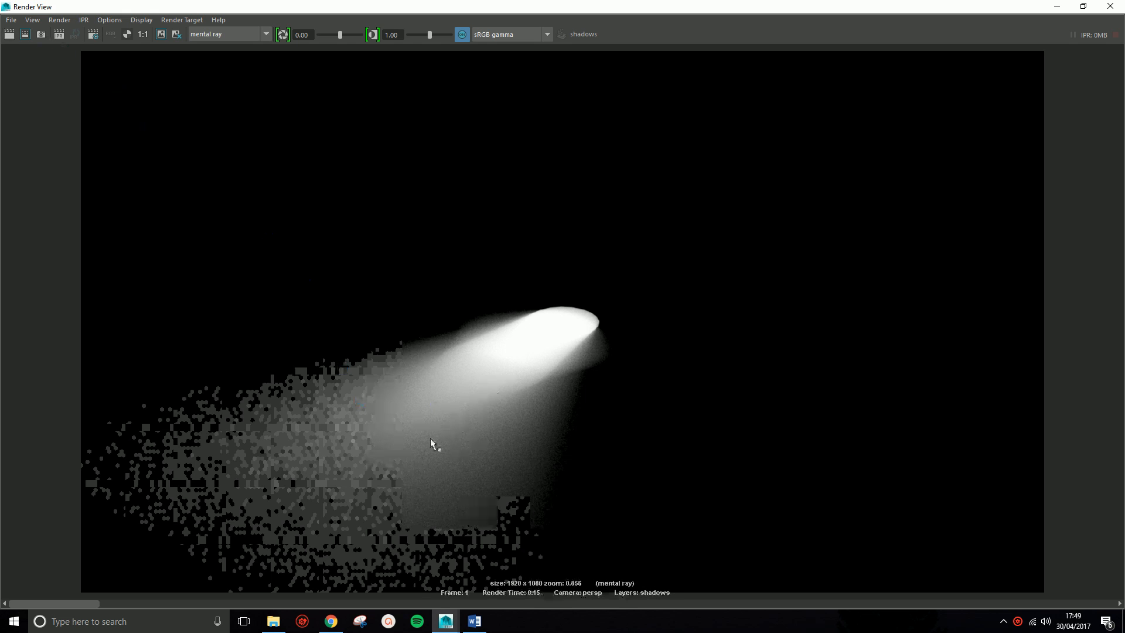
Step: Switch to the masterLayer, render it while keeping the shadow image, and return the display from alpha to RGB color
{"action": "left_click", "coordinate": [1058, 7]}
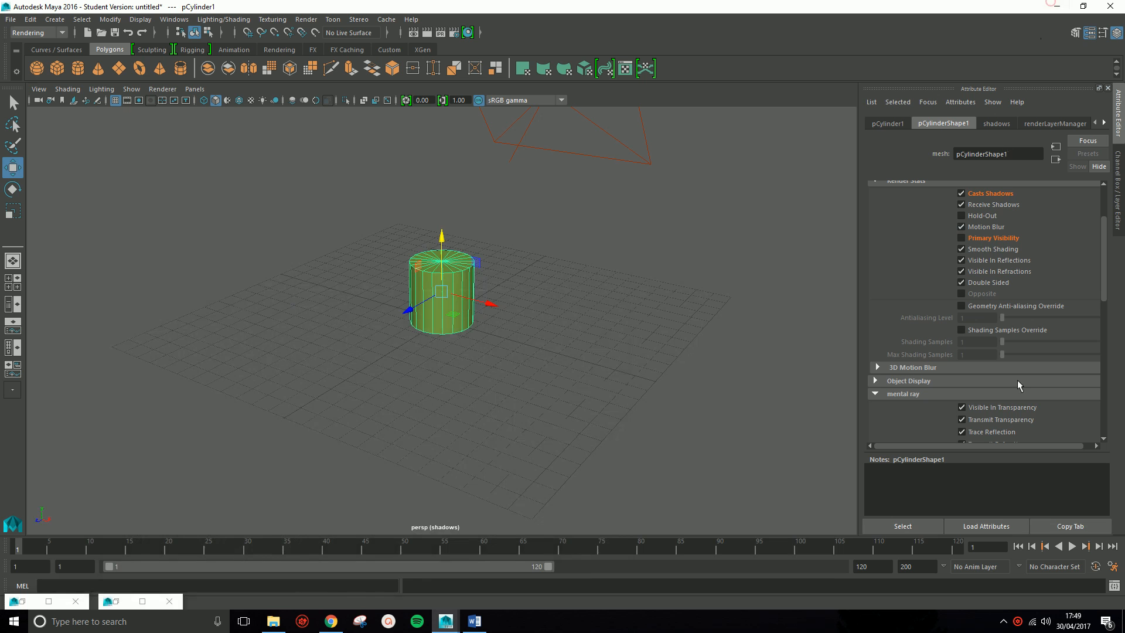
{"action": "left_click", "coordinate": [1124, 154]}
{"action": "left_click", "coordinate": [1062, 401]}
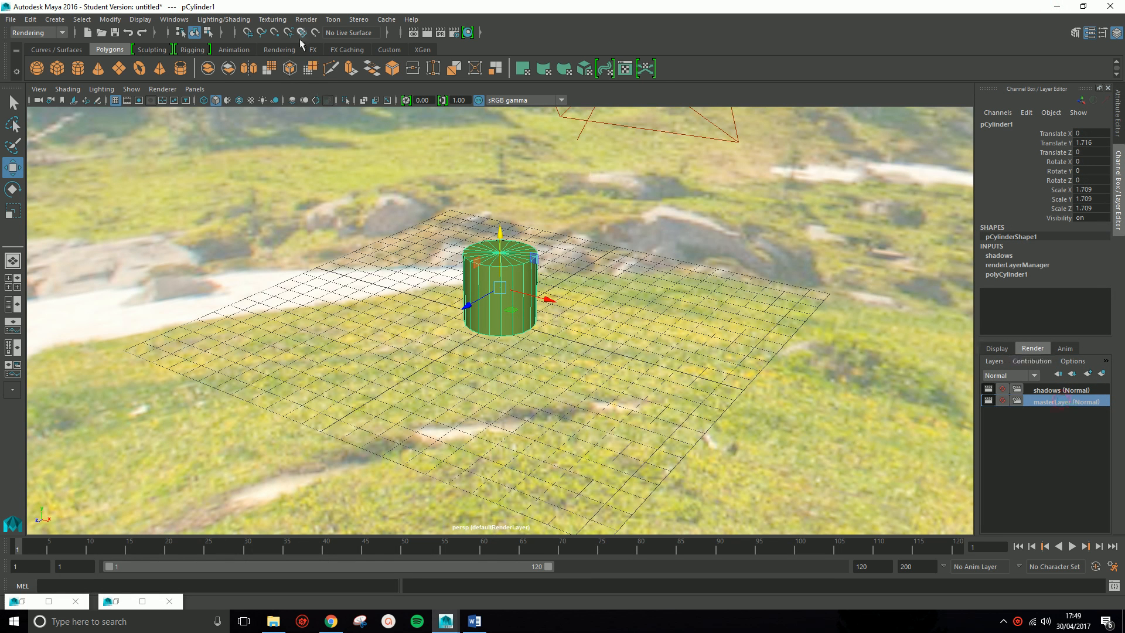
{"action": "left_click", "coordinate": [413, 33]}
{"action": "double_click", "coordinate": [146, 8]}
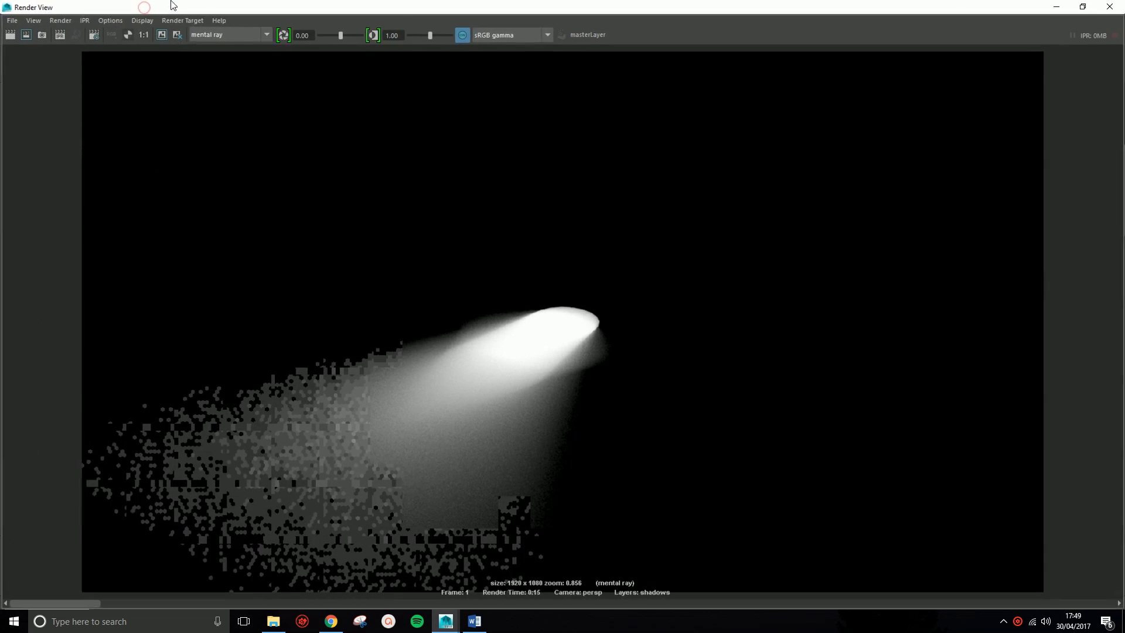
{"action": "left_click", "coordinate": [166, 35]}
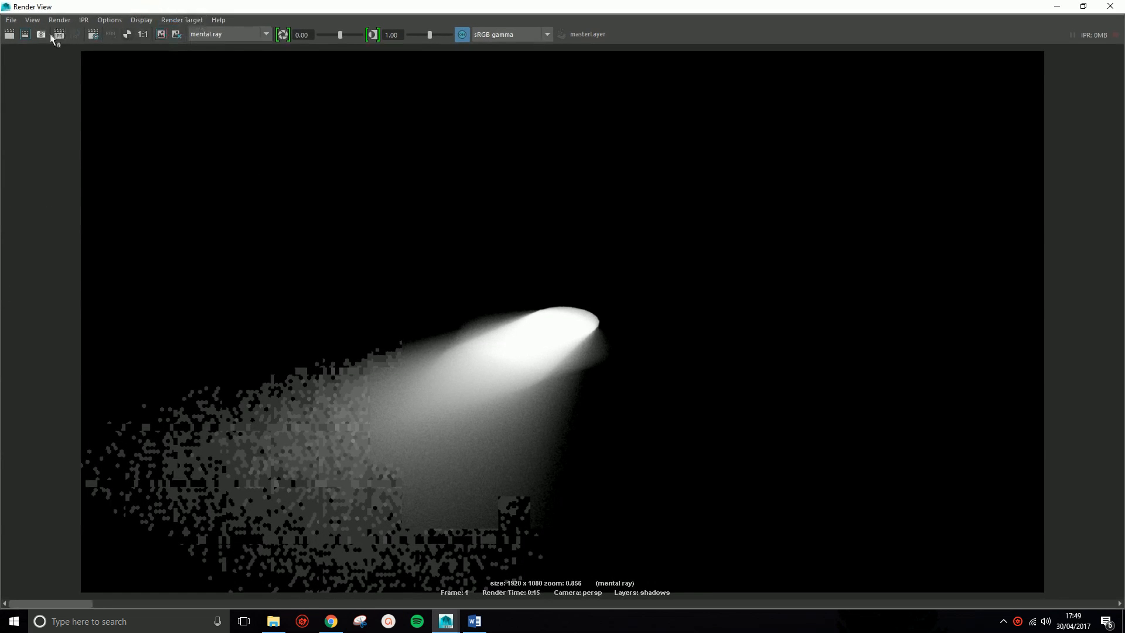
{"action": "left_click", "coordinate": [10, 37]}
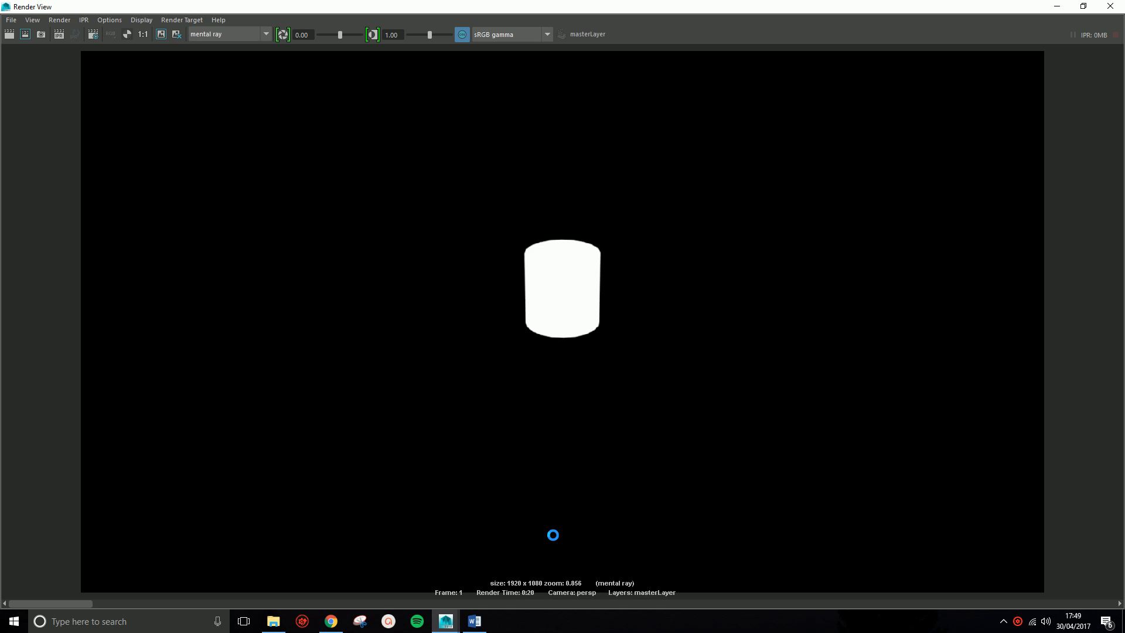
{"action": "left_click", "coordinate": [108, 32]}
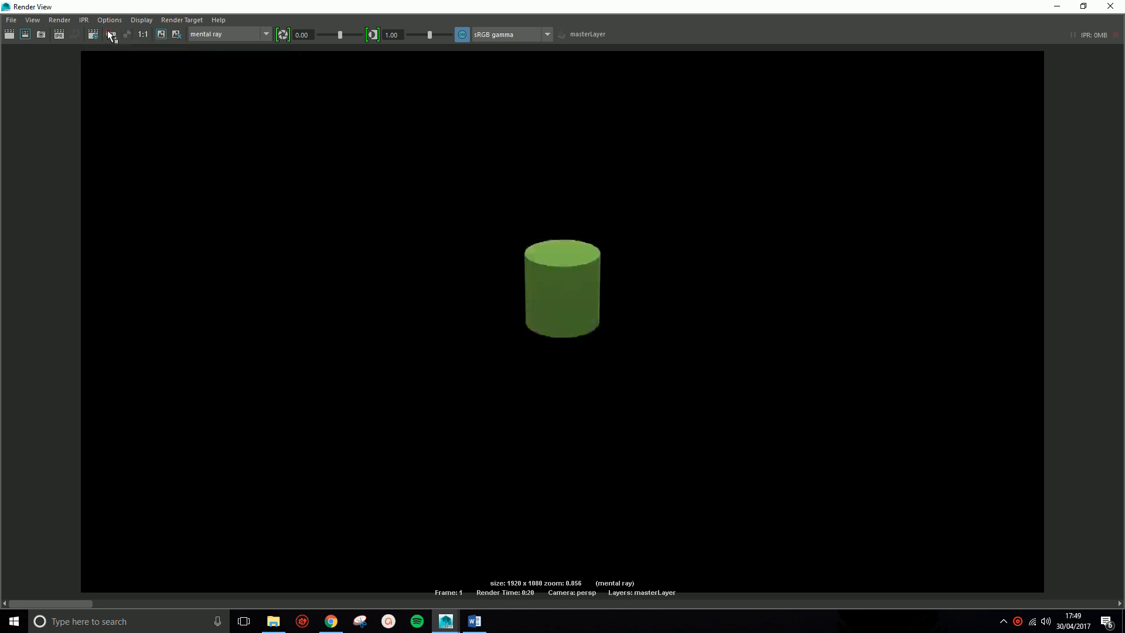
Step: In the masterLayer's common render settings, apply the output transform to the renderer and set the image format to TIFF (tif)
{"action": "left_click", "coordinate": [1060, 7]}
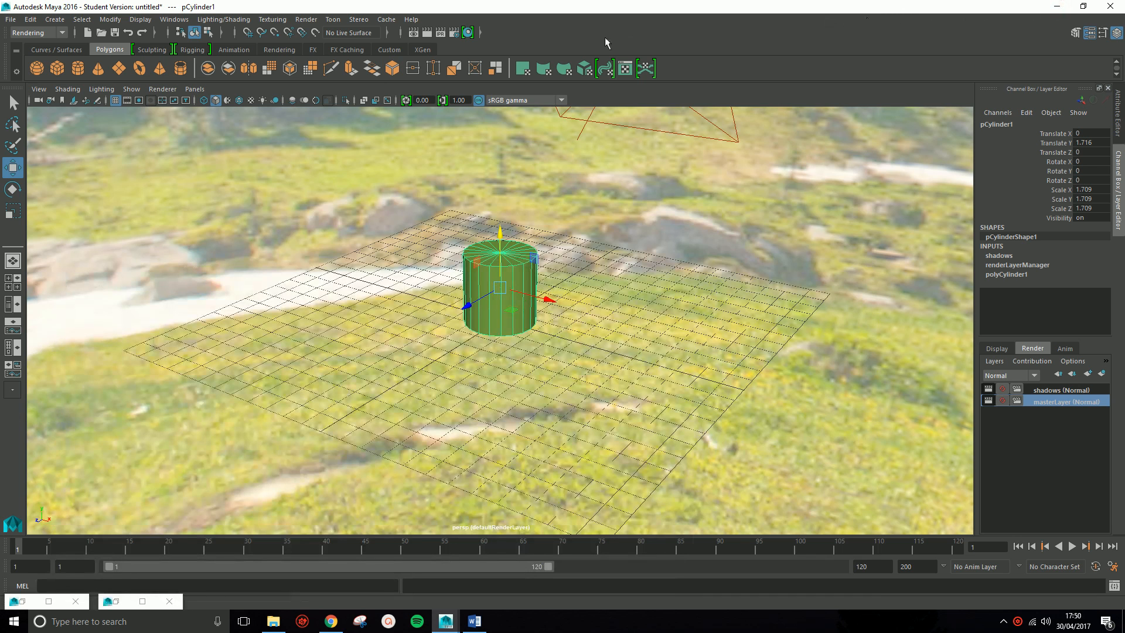
{"action": "left_click", "coordinate": [452, 33]}
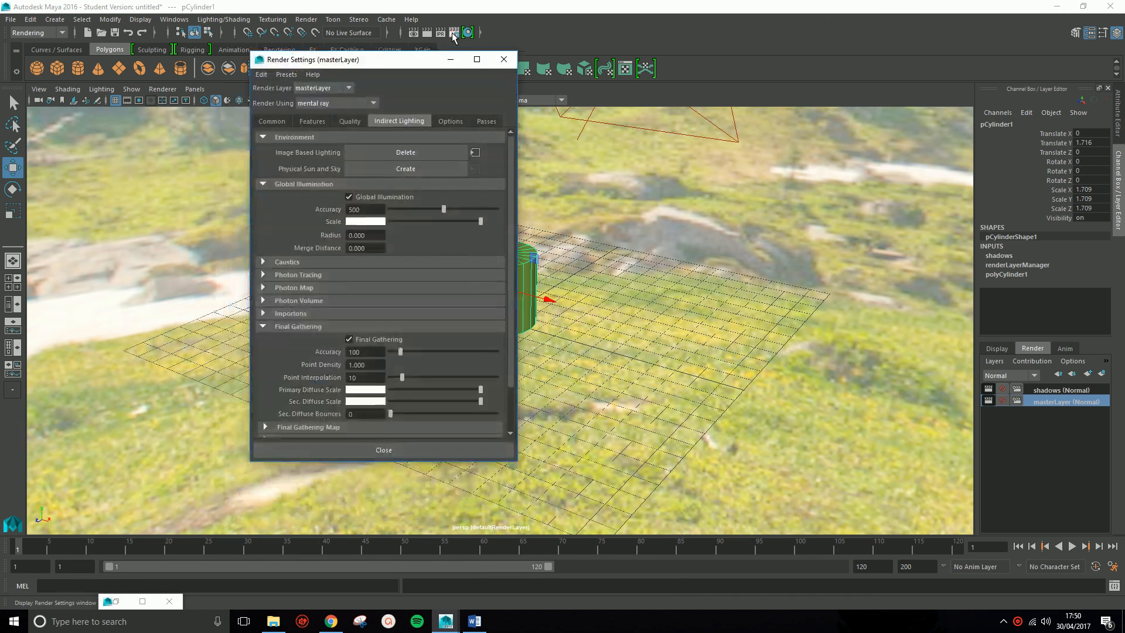
{"action": "left_click", "coordinate": [284, 120]}
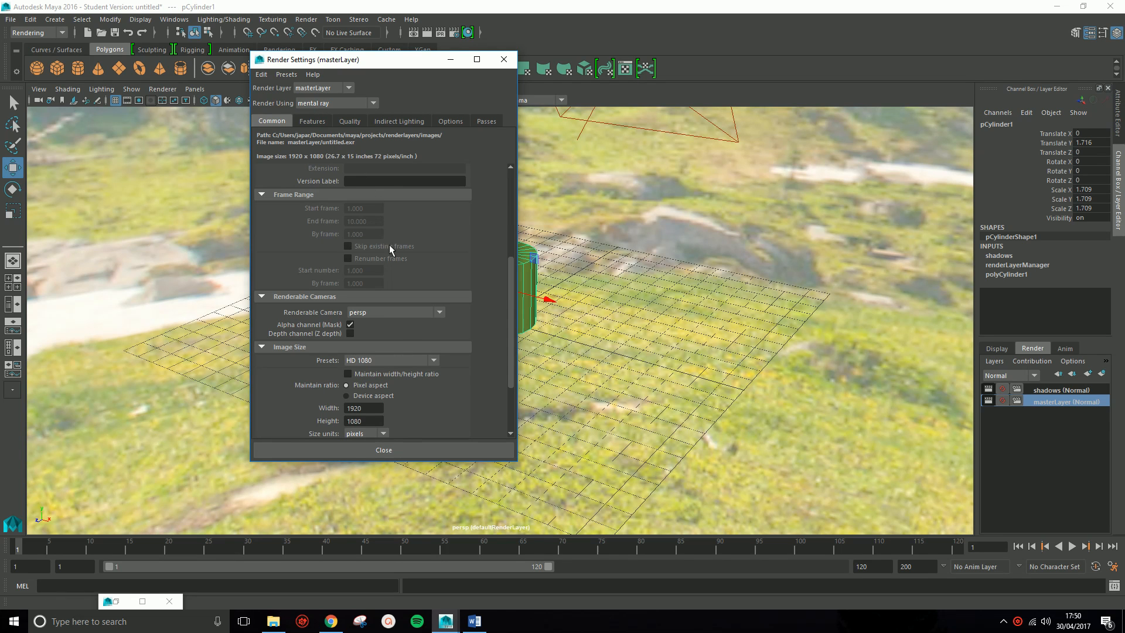
{"action": "scroll", "coordinate": [399, 385], "scroll_direction": "up", "scroll_amount": 5}
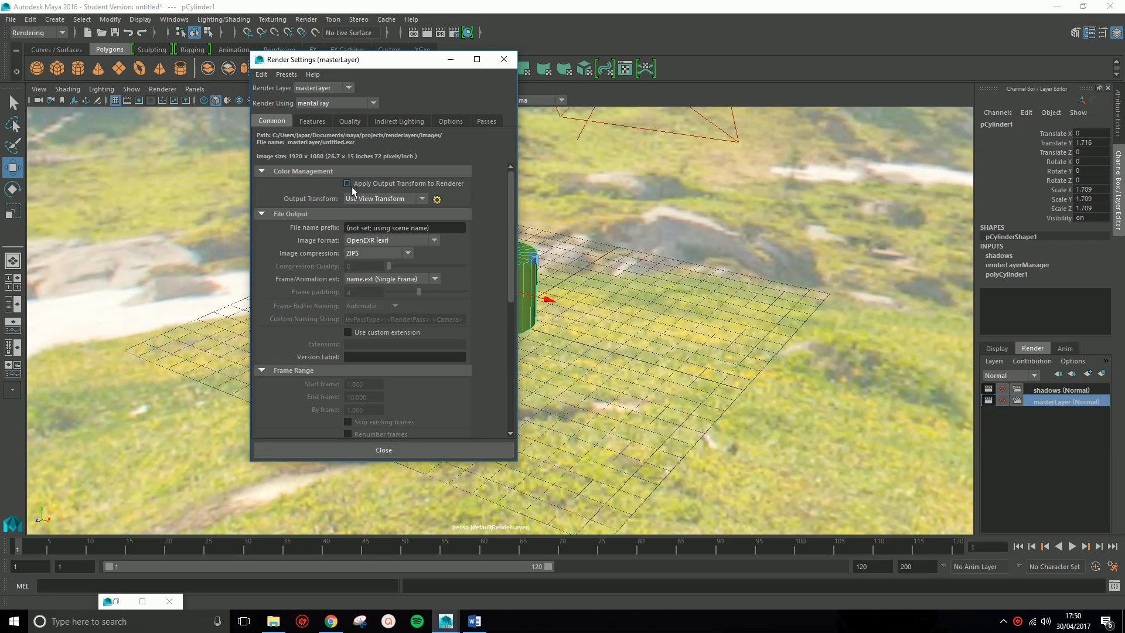
{"action": "left_click", "coordinate": [347, 184]}
{"action": "left_click", "coordinate": [399, 238]}
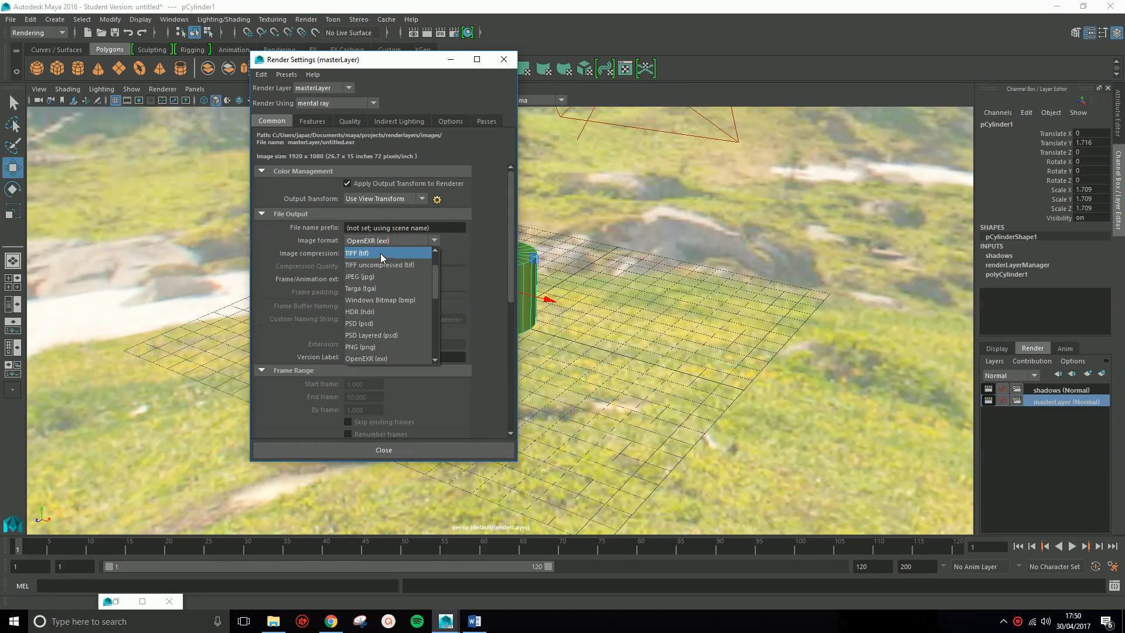
{"action": "left_click", "coordinate": [381, 254]}
Step: Set the output file name prefix to cylinder, and review the frame naming options, renderable camera and image size
{"action": "left_click_drag", "start_coordinate": [434, 226], "coordinate": [340, 231]}
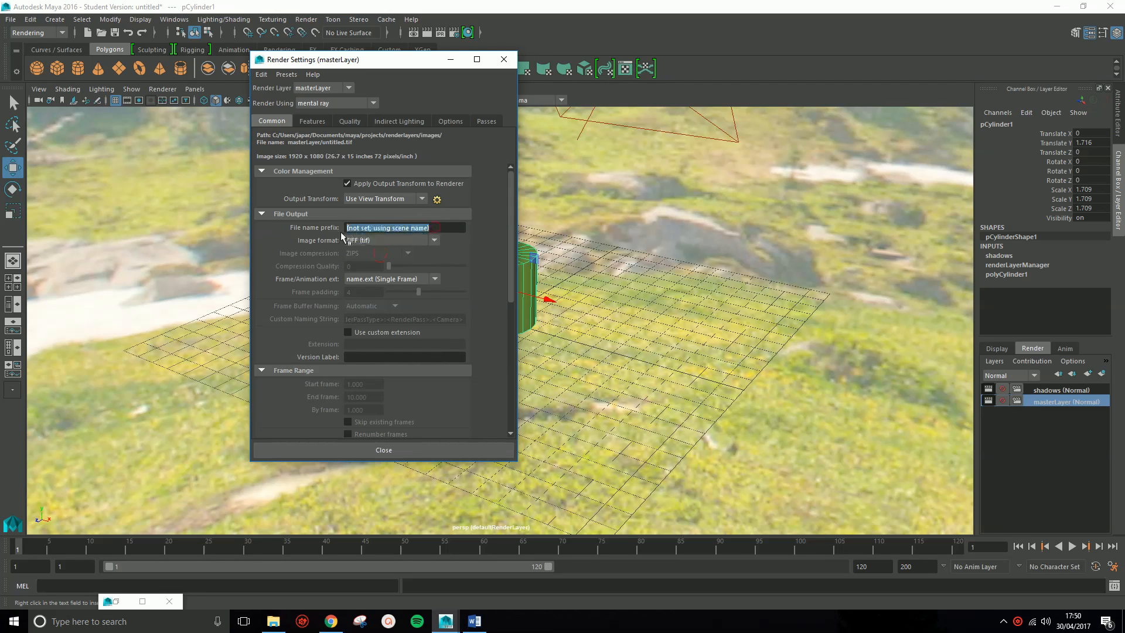
{"action": "type", "text": "c"}
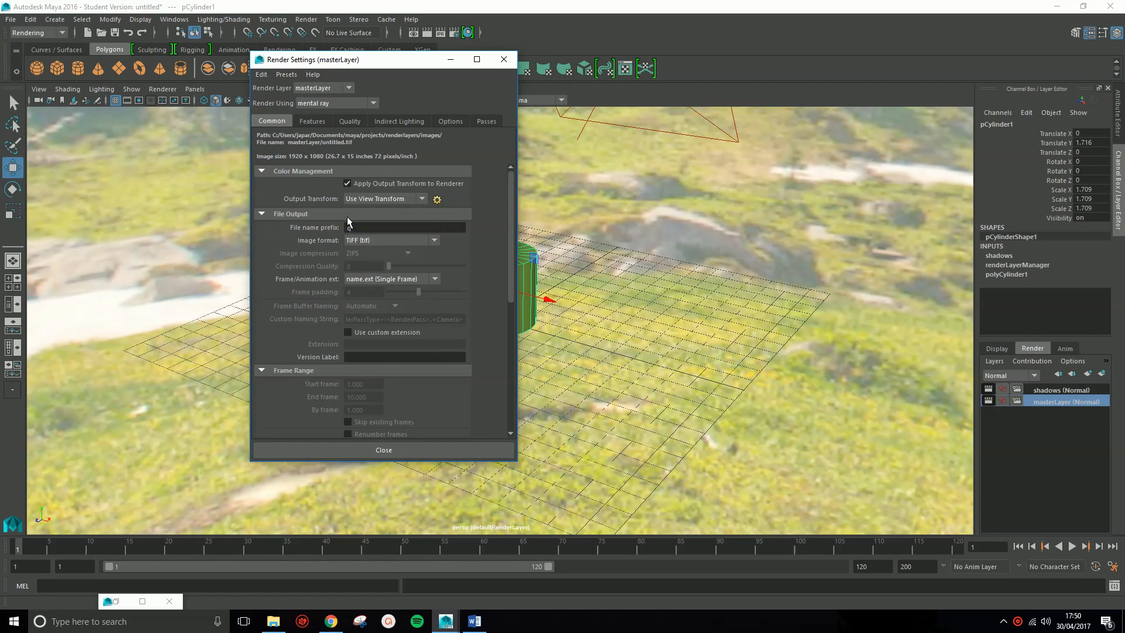
{"action": "type", "text": "ylinder"}
{"action": "left_click", "coordinate": [375, 277]}
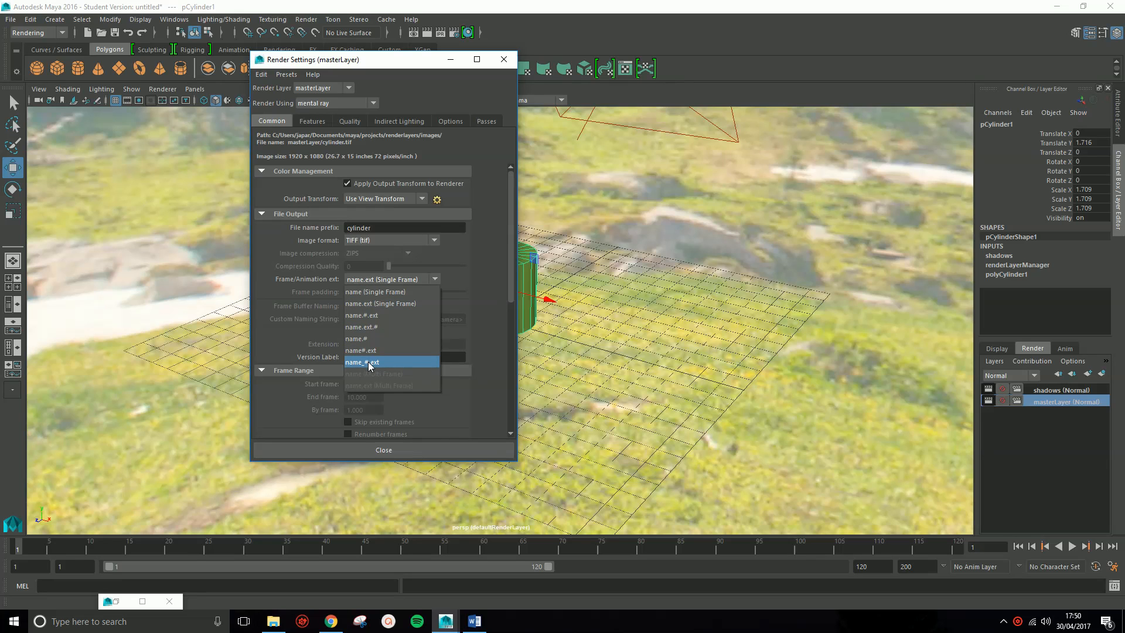
{"action": "left_click", "coordinate": [484, 284]}
{"action": "scroll", "coordinate": [376, 332], "scroll_direction": "down", "scroll_amount": 3}
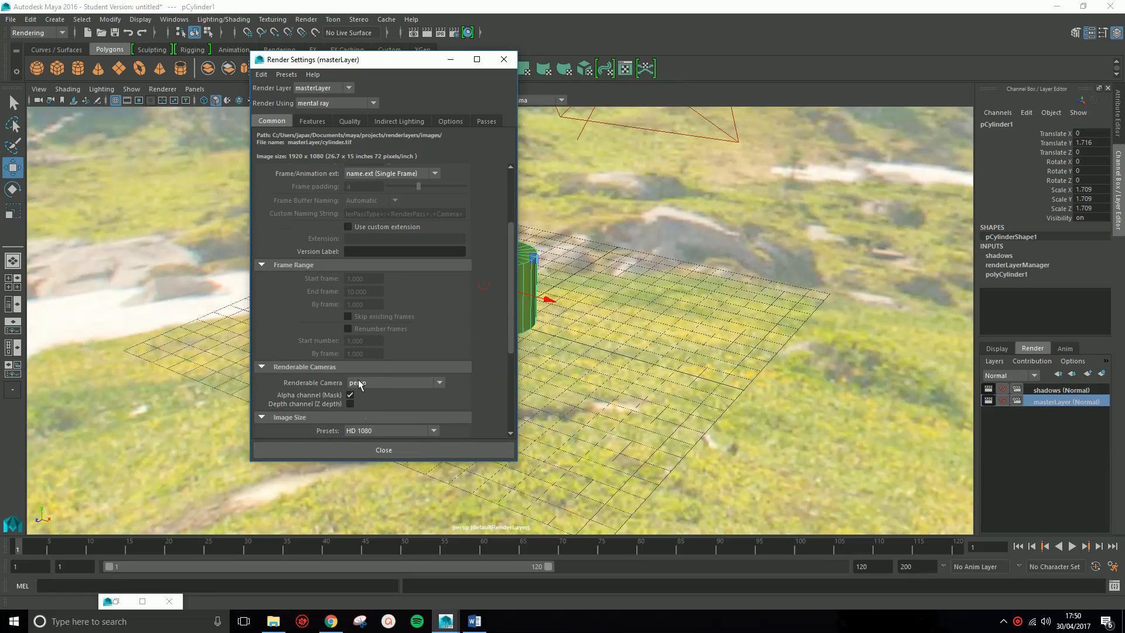
{"action": "scroll", "coordinate": [352, 402], "scroll_direction": "down", "scroll_amount": 4}
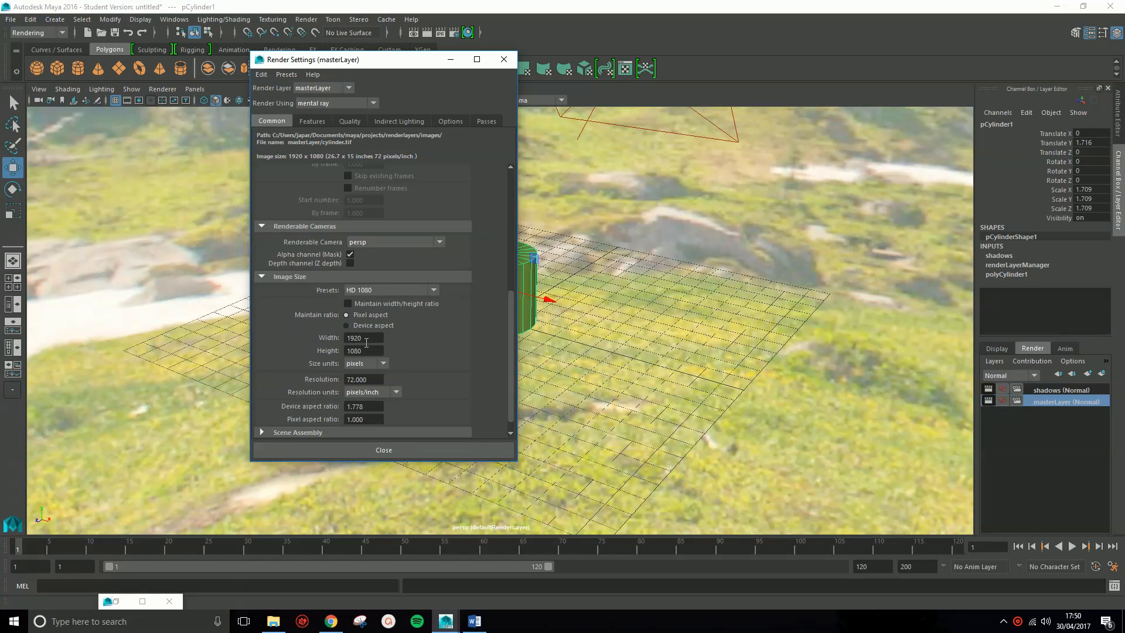
{"action": "scroll", "coordinate": [384, 350], "scroll_direction": "down", "scroll_amount": 1}
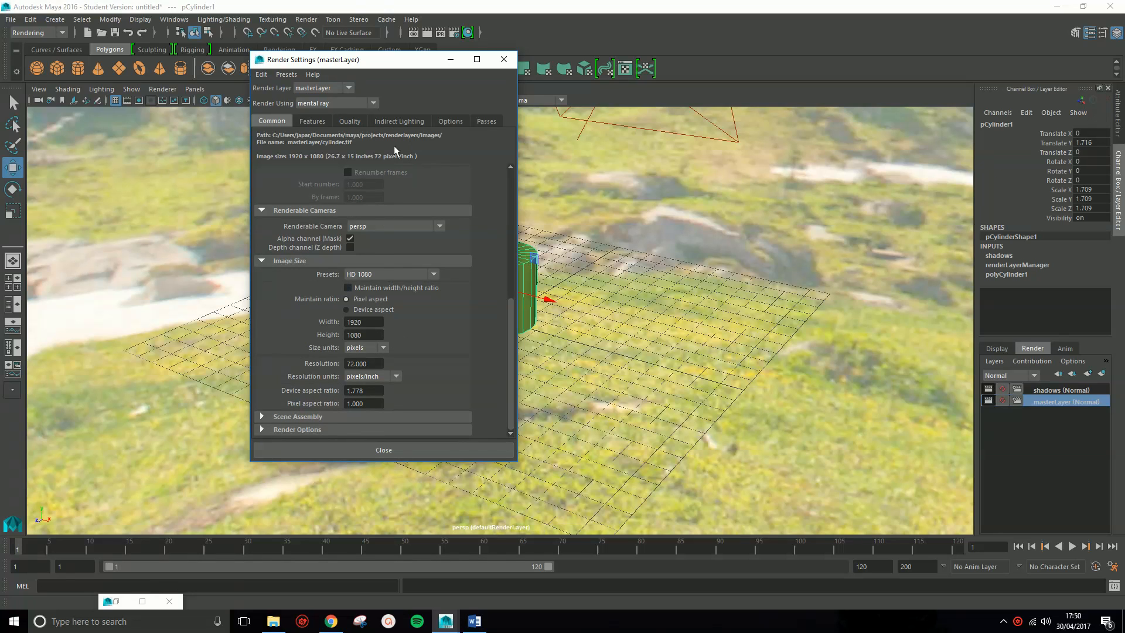
{"action": "scroll", "coordinate": [424, 174], "scroll_direction": "up", "scroll_amount": 10}
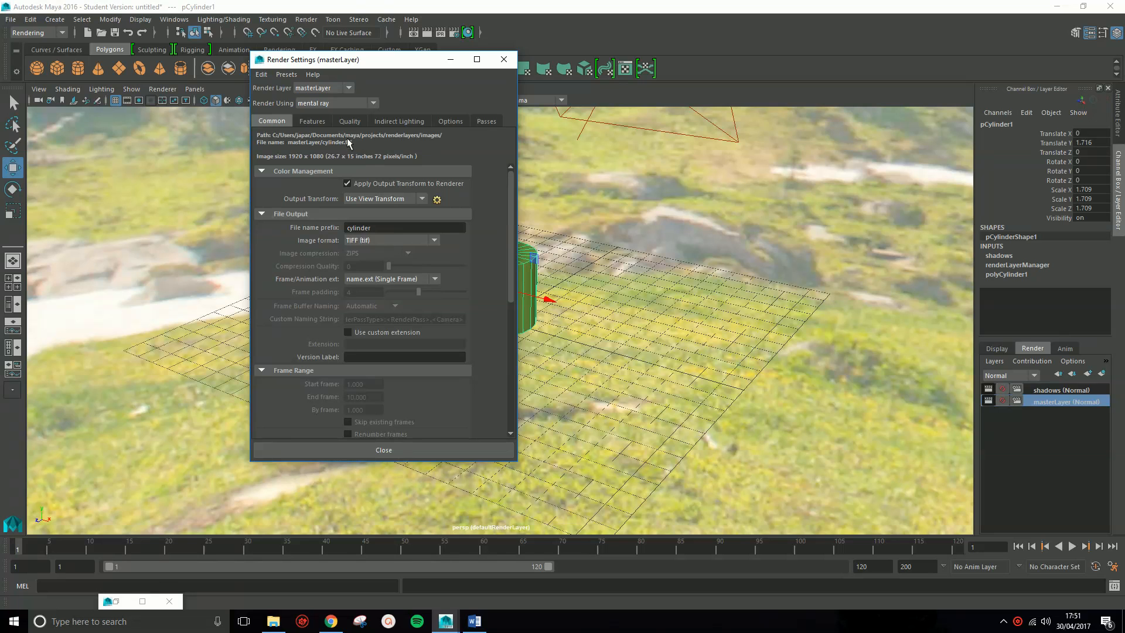
Step: Minimize the render settings and batch render the scene's render layers, continuing past the student version notice
{"action": "left_click", "coordinate": [450, 59]}
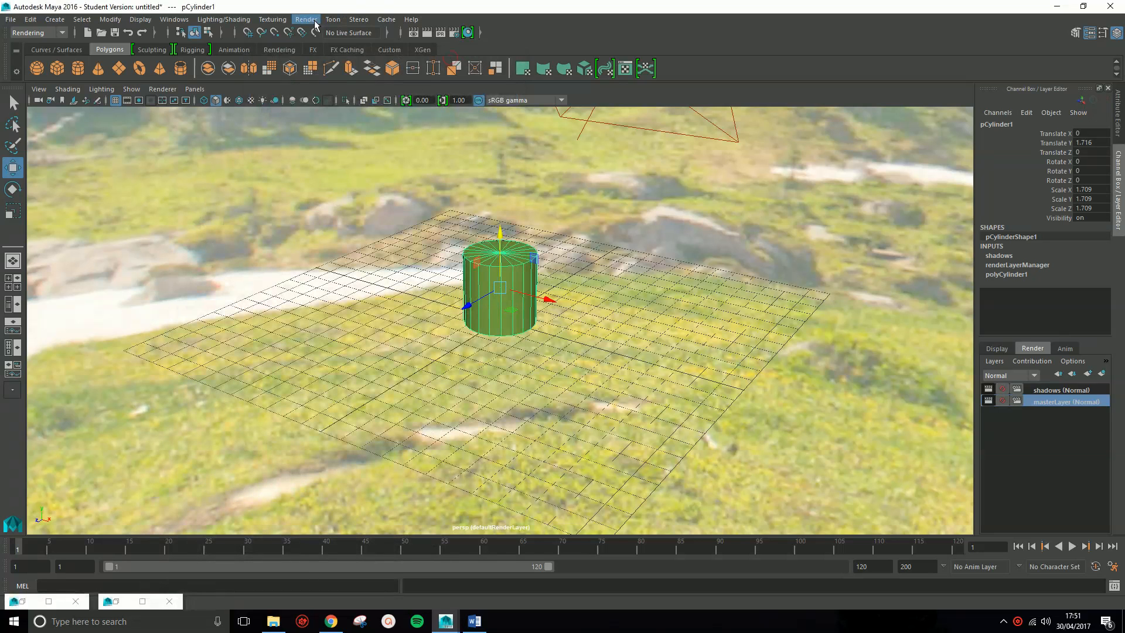
{"action": "left_click", "coordinate": [314, 22]}
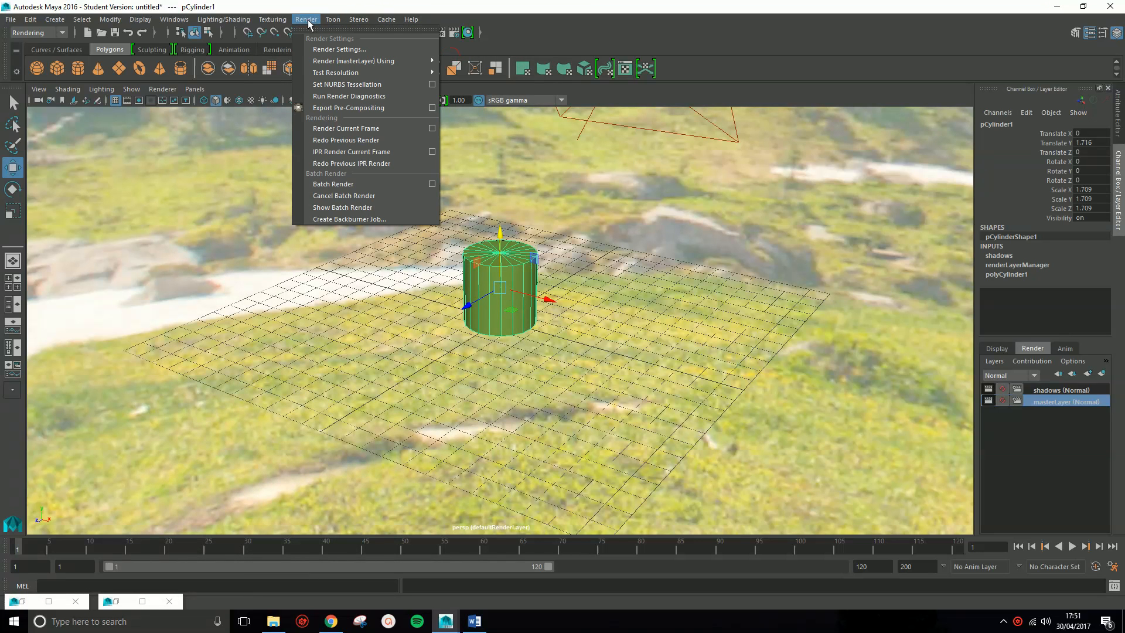
{"action": "left_click", "coordinate": [360, 184]}
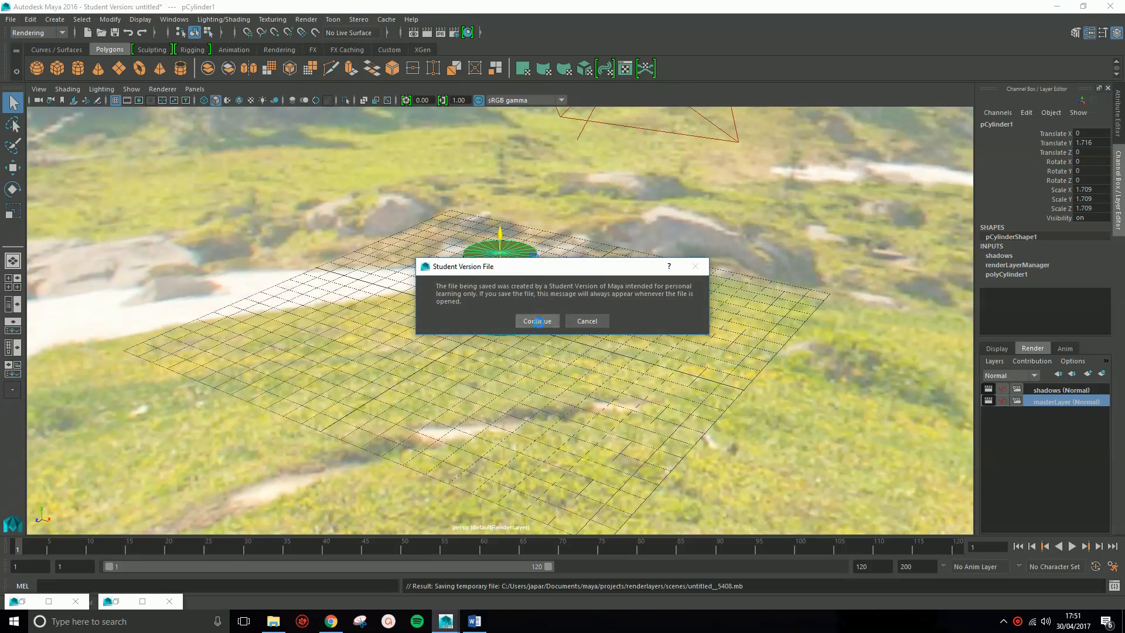
{"action": "left_click", "coordinate": [544, 322]}
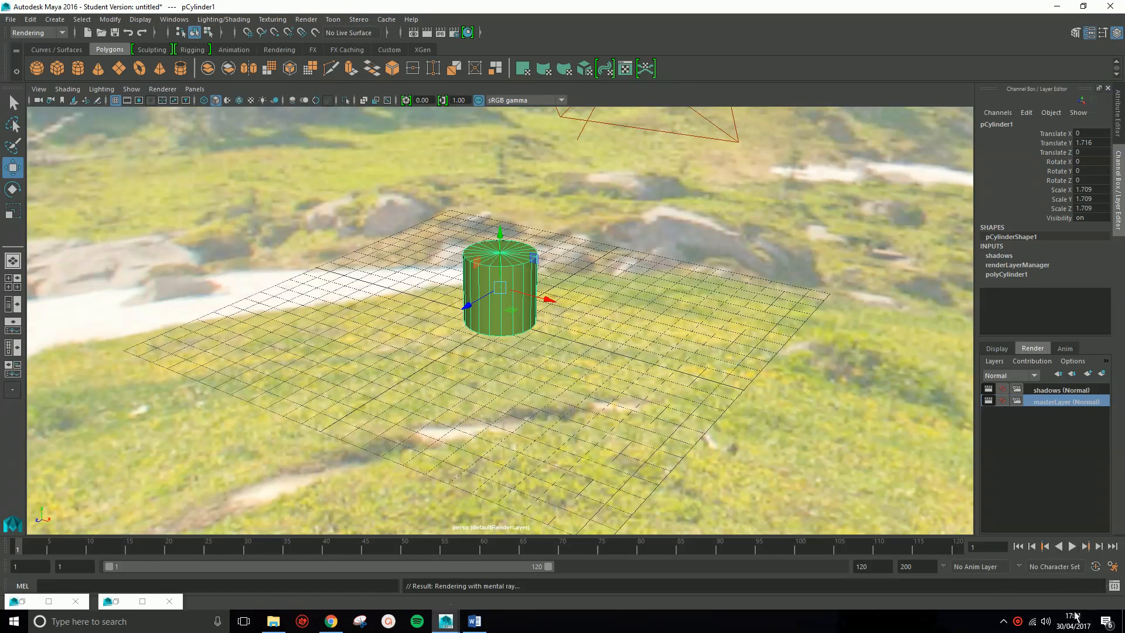
{"action": "left_click", "coordinate": [1003, 621]}
{"action": "left_click", "coordinate": [1028, 597]}
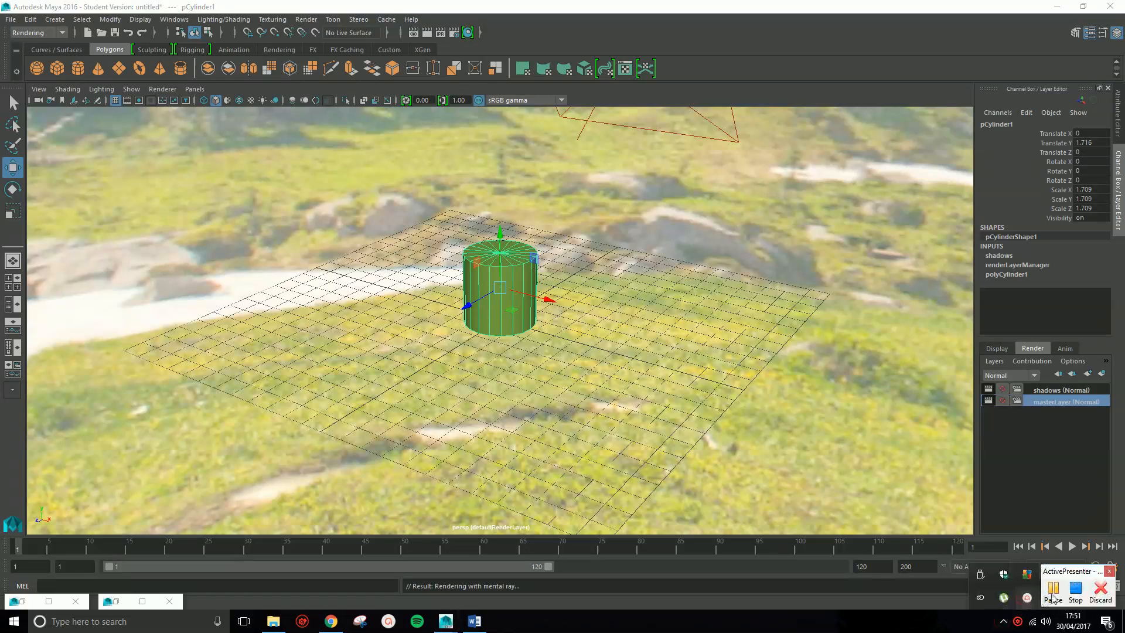
{"action": "left_click", "coordinate": [1049, 595]}
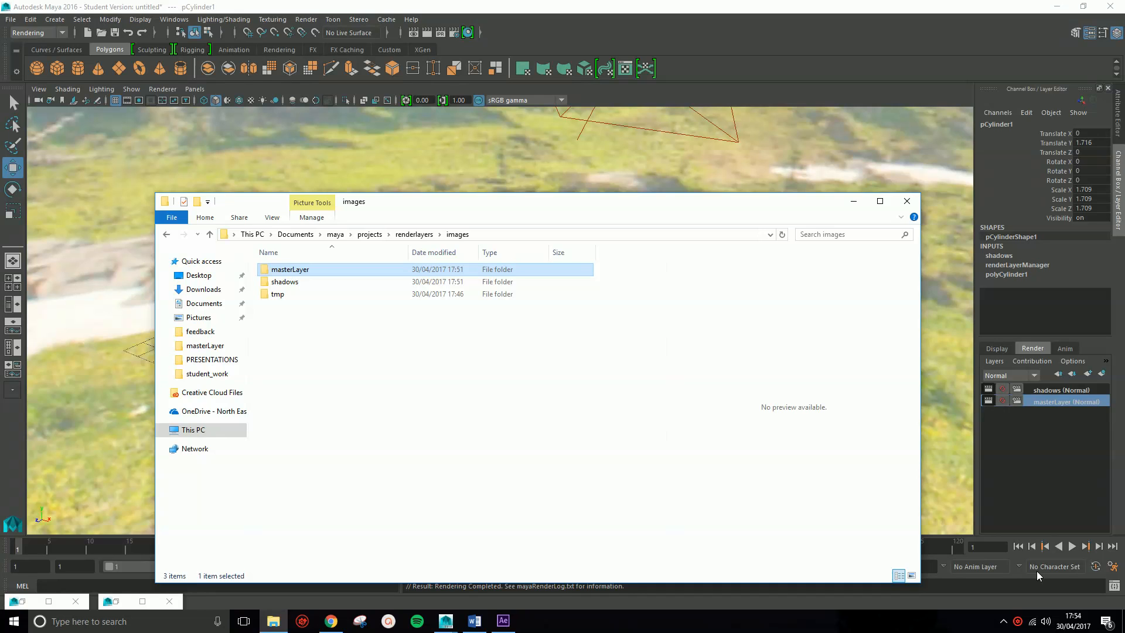
Step: In the project's images folder, check the rendered cylinder files inside the shadows and masterLayer folders, and minimize File Explorer
{"action": "left_click", "coordinate": [415, 235]}
{"action": "double_click", "coordinate": [286, 332]}
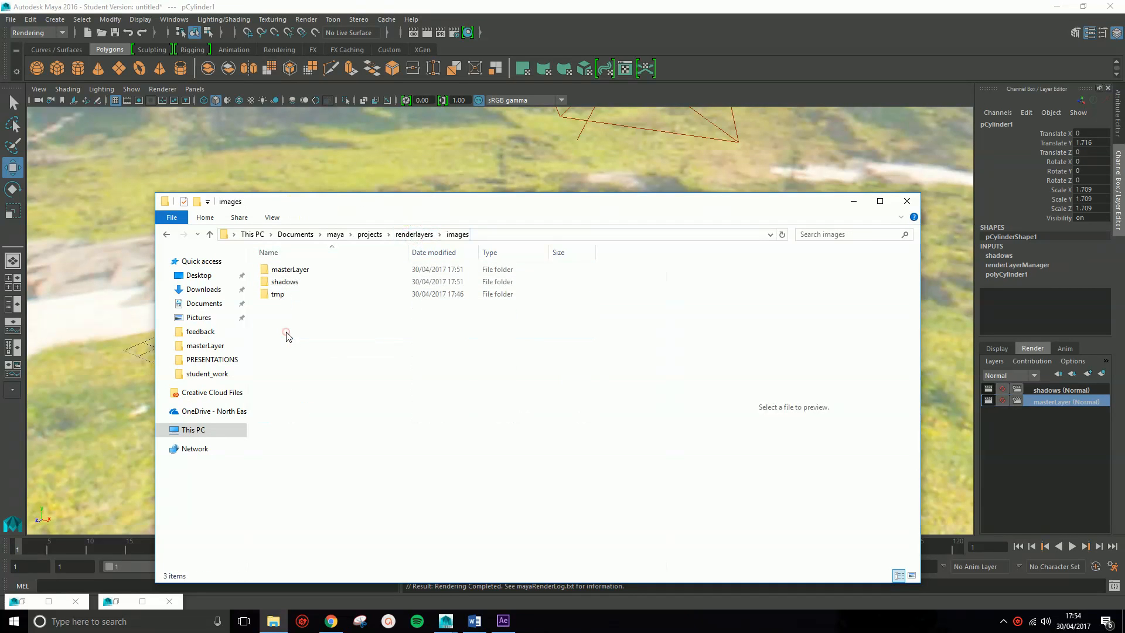
{"action": "double_click", "coordinate": [286, 282]}
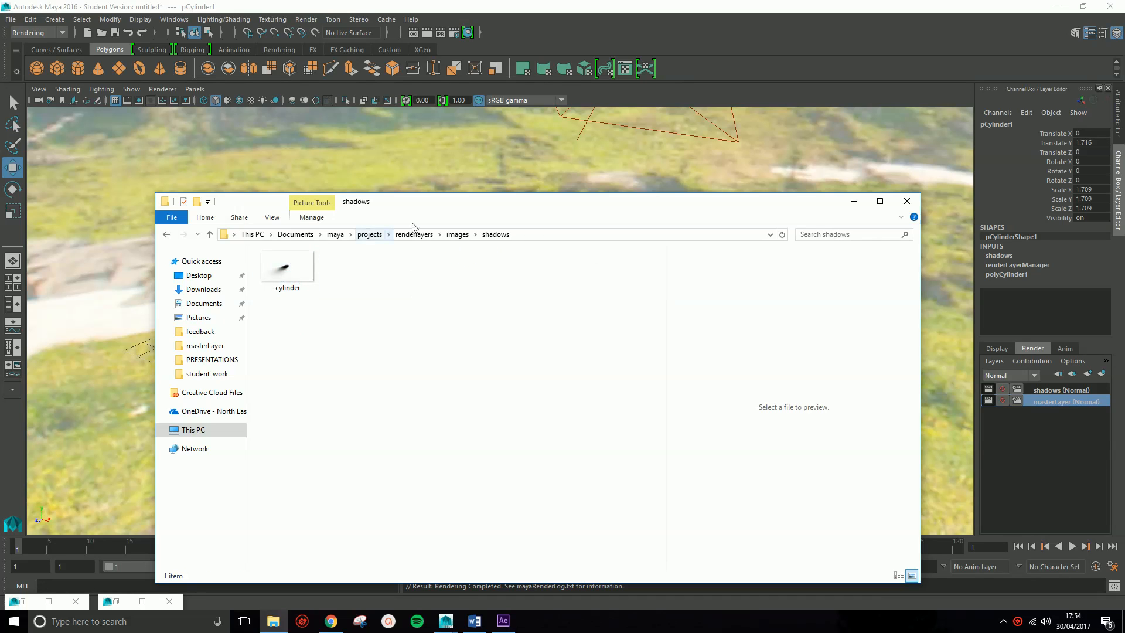
{"action": "left_click", "coordinate": [456, 235]}
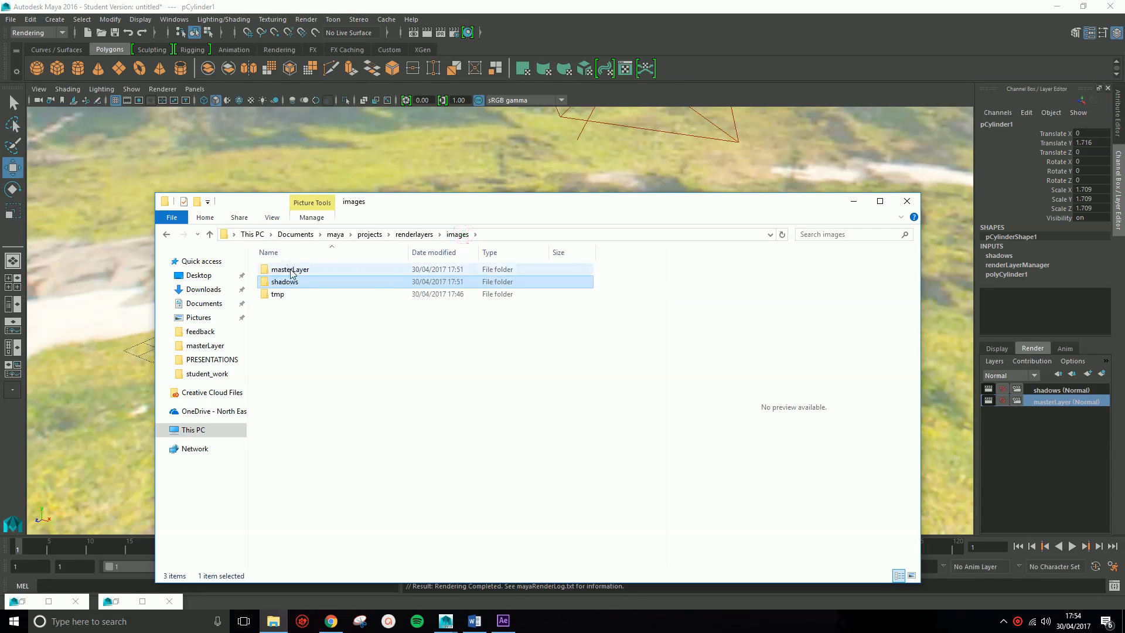
{"action": "double_click", "coordinate": [290, 271]}
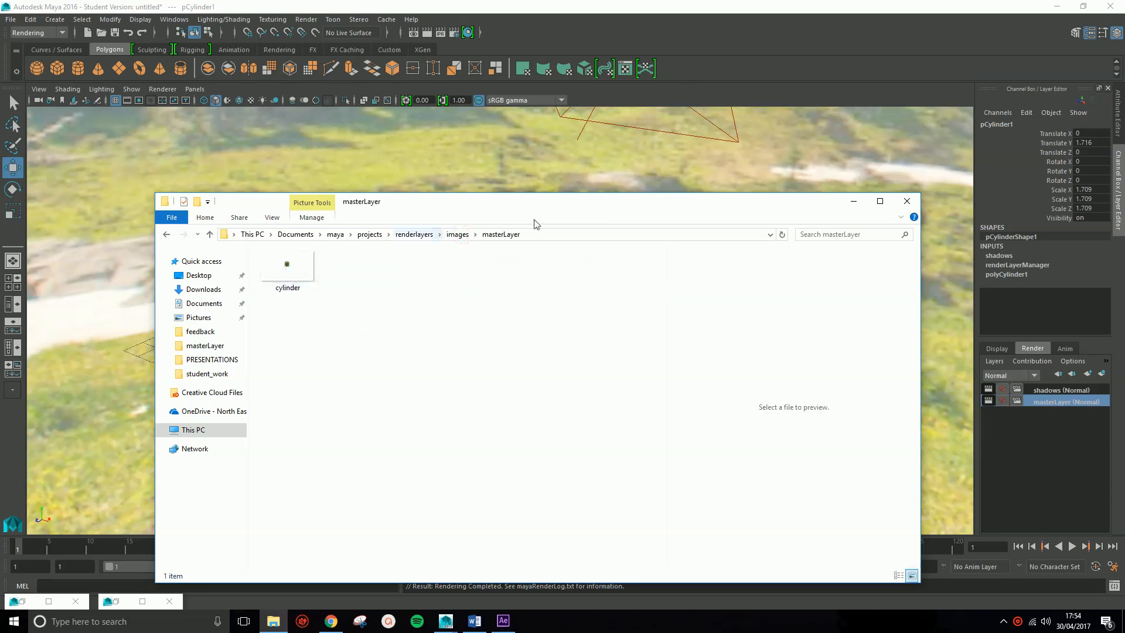
{"action": "left_click", "coordinate": [854, 201]}
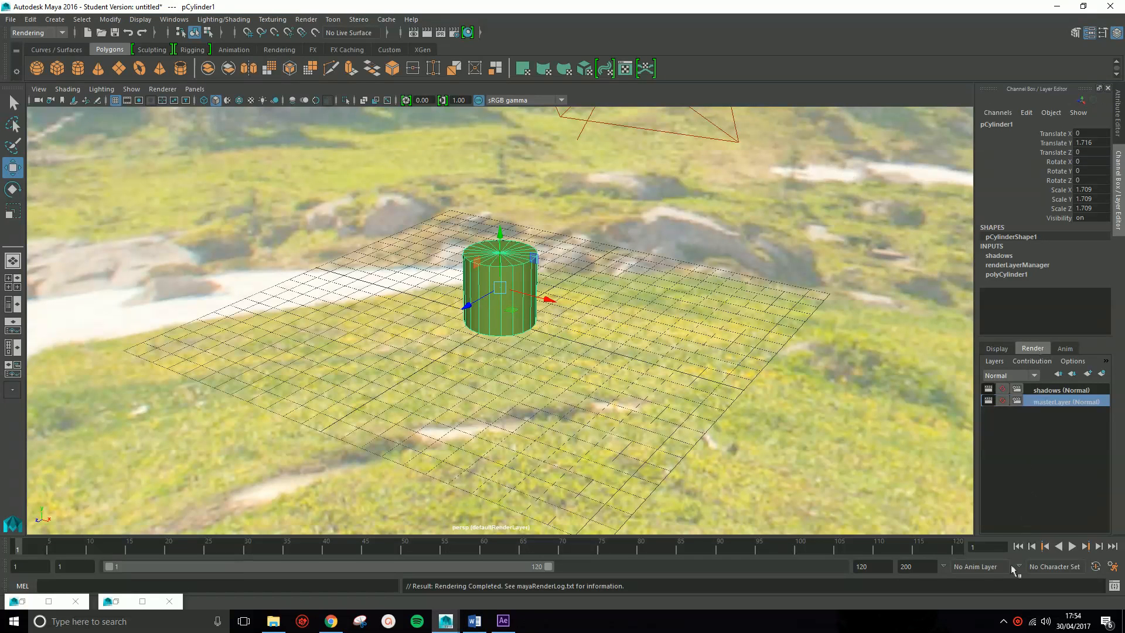
{"action": "left_click", "coordinate": [1004, 624]}
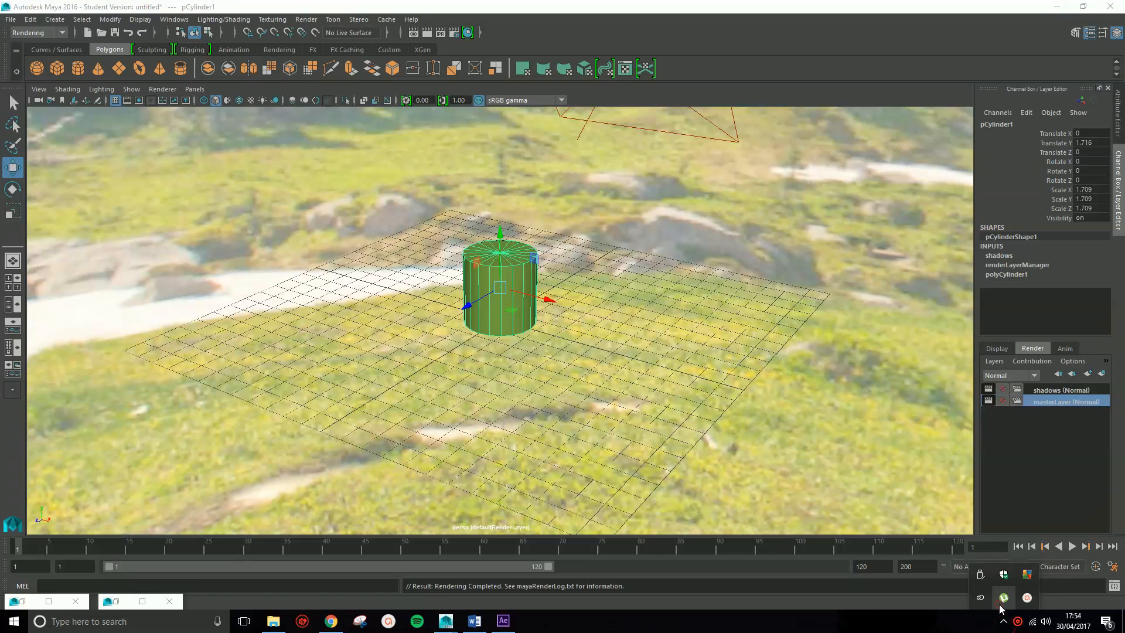